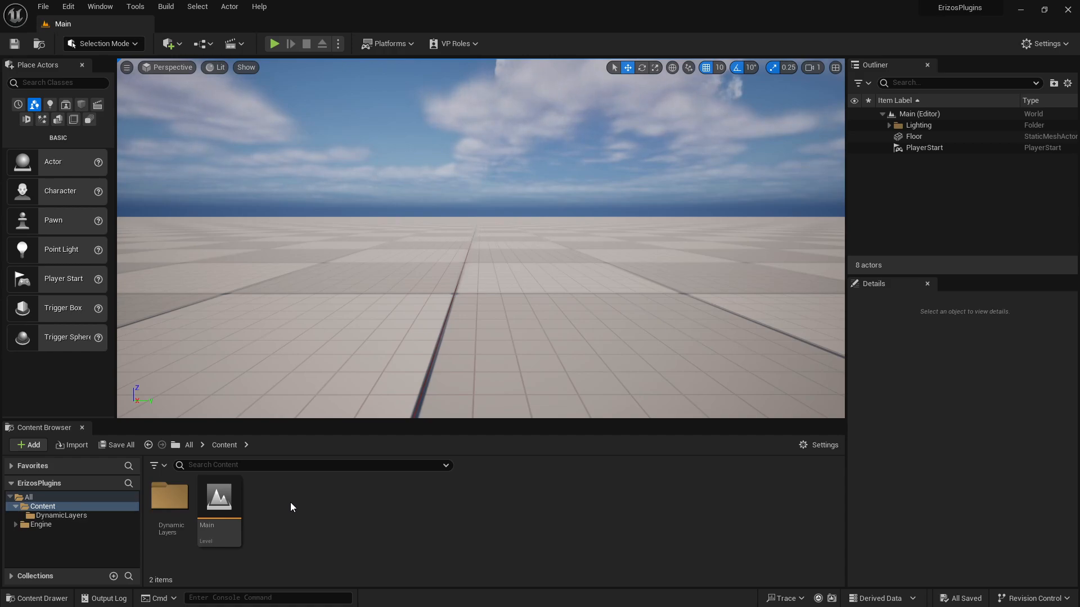
- Create a Blueprint class based on Actor in the Content folder, name it BP_Example and open it
right_click(297, 499)
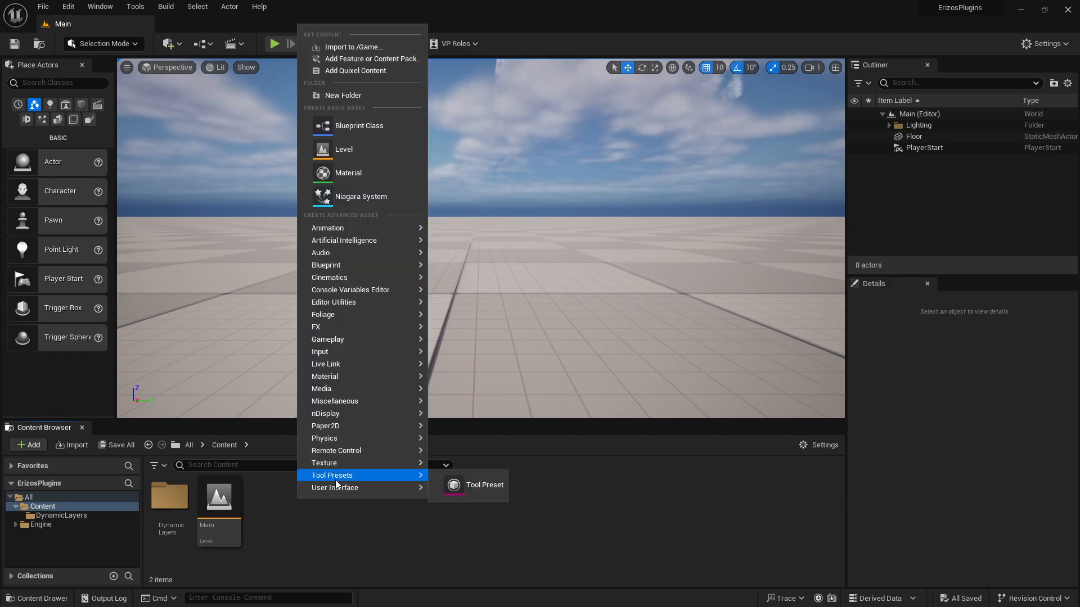
left_click(383, 134)
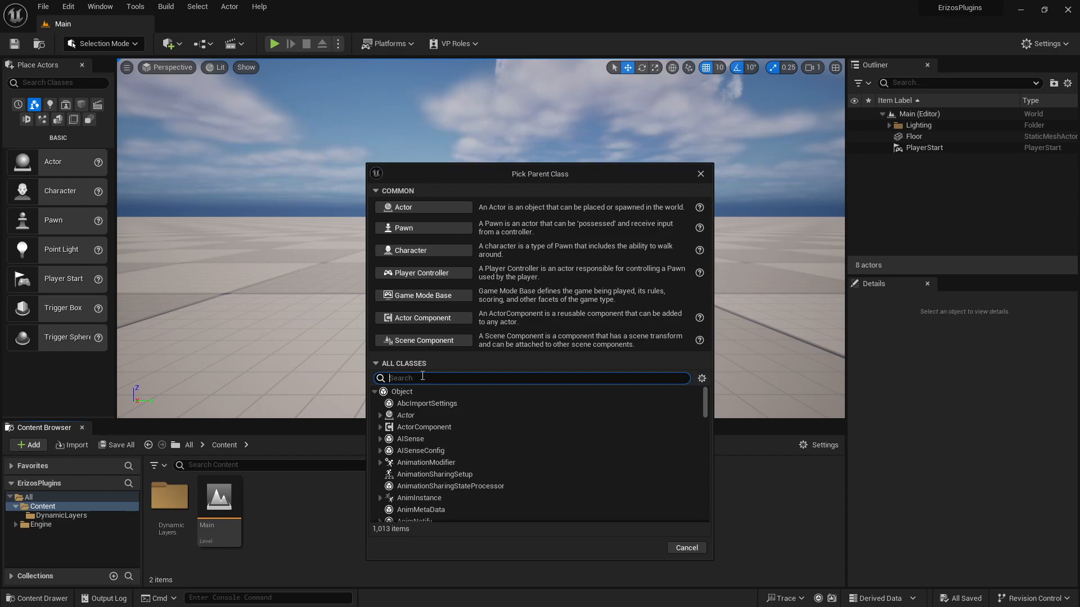
left_click(422, 207)
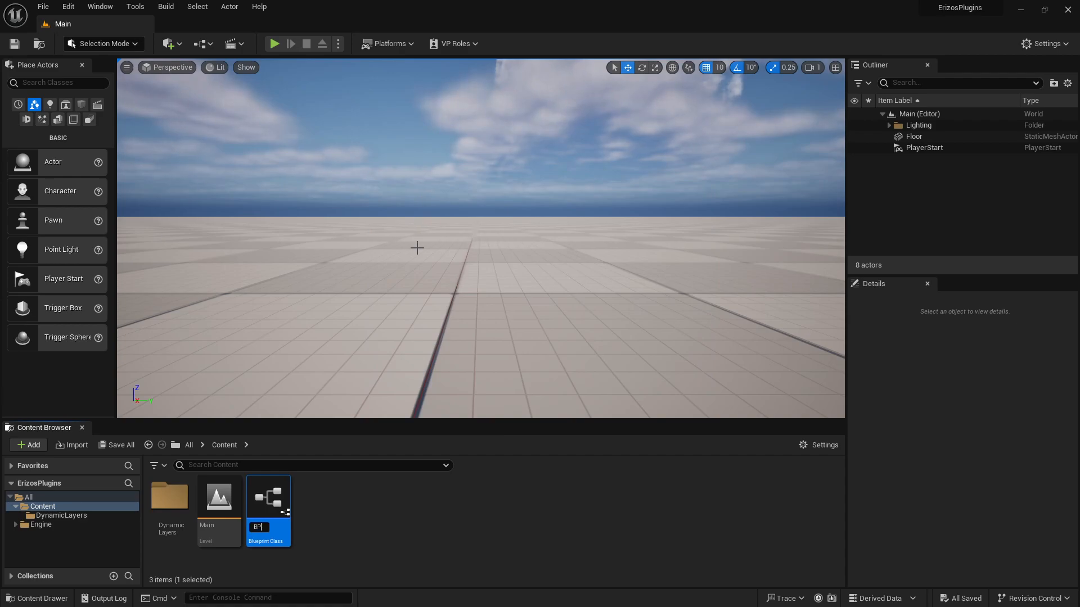
type("BP_Example")
key("Return")
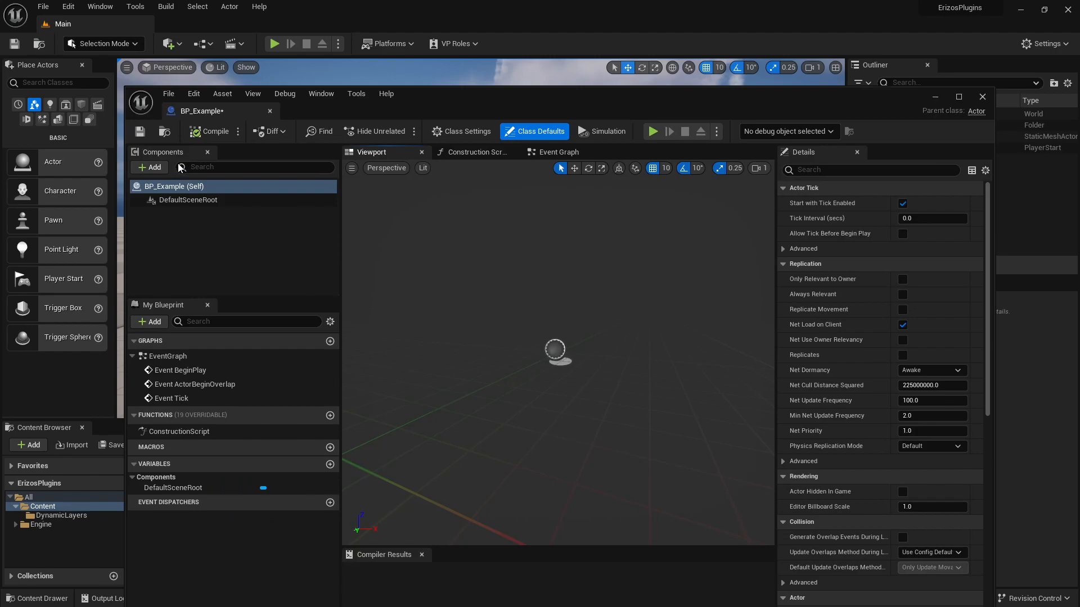
- Add a Text 3D component to BP_Example
left_click(166, 168)
type("text")
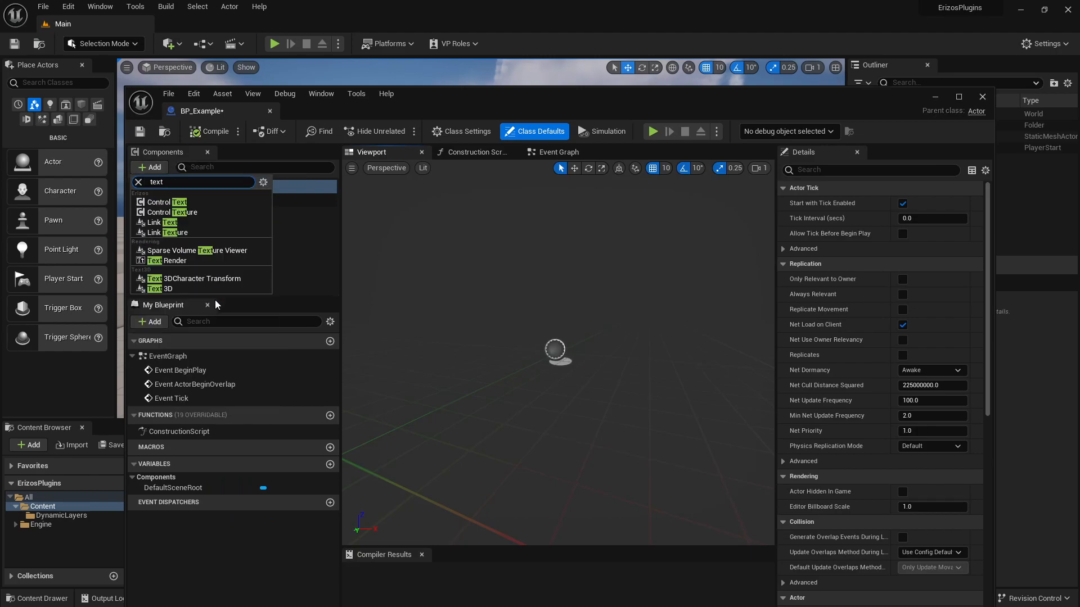
left_click(207, 292)
right_click_drag(508, 292, 624, 277)
right_click_drag(574, 310, 607, 307)
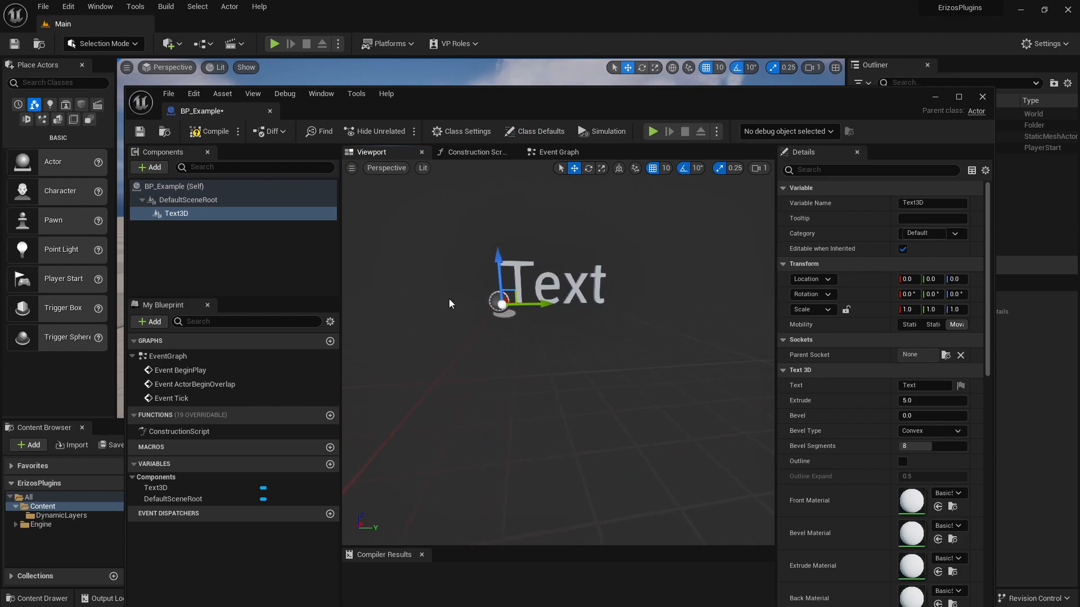
- Add a Control Blueprint component to BP_Example
left_click(152, 171)
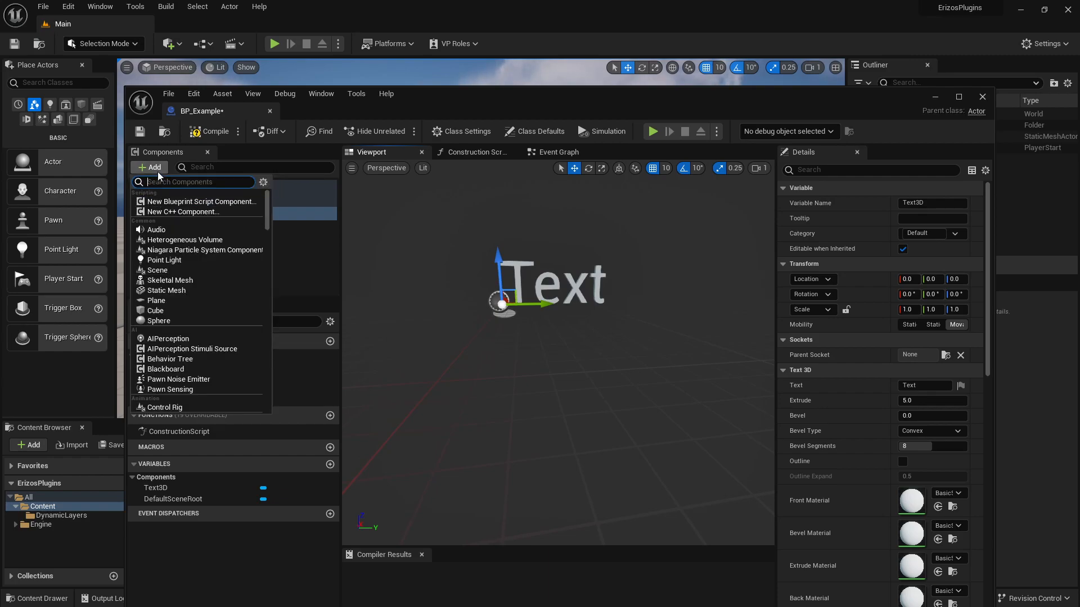
type("cont")
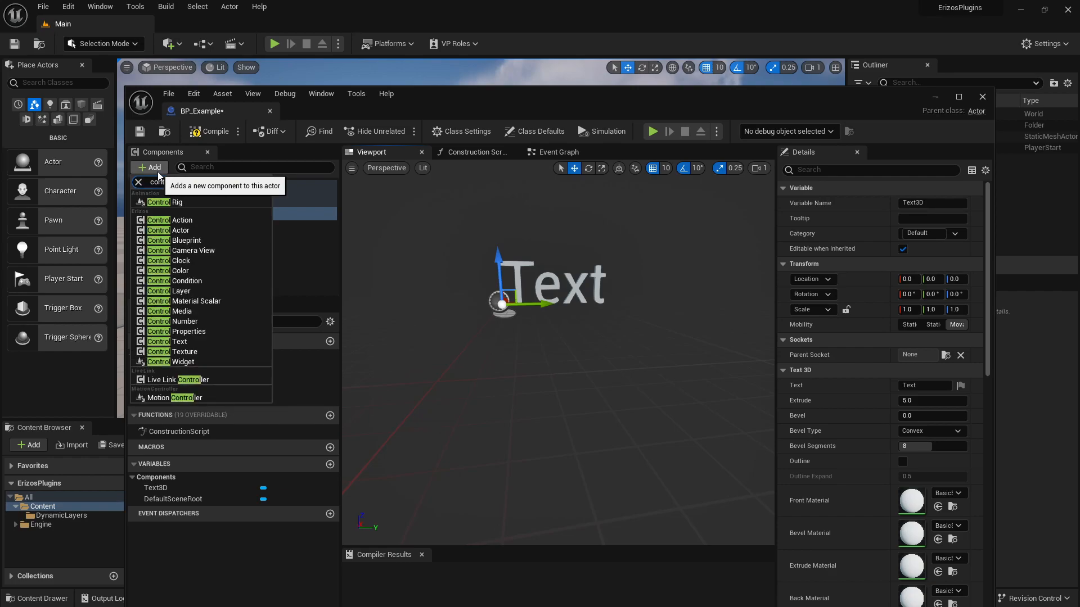
type("rol")
left_click(196, 240)
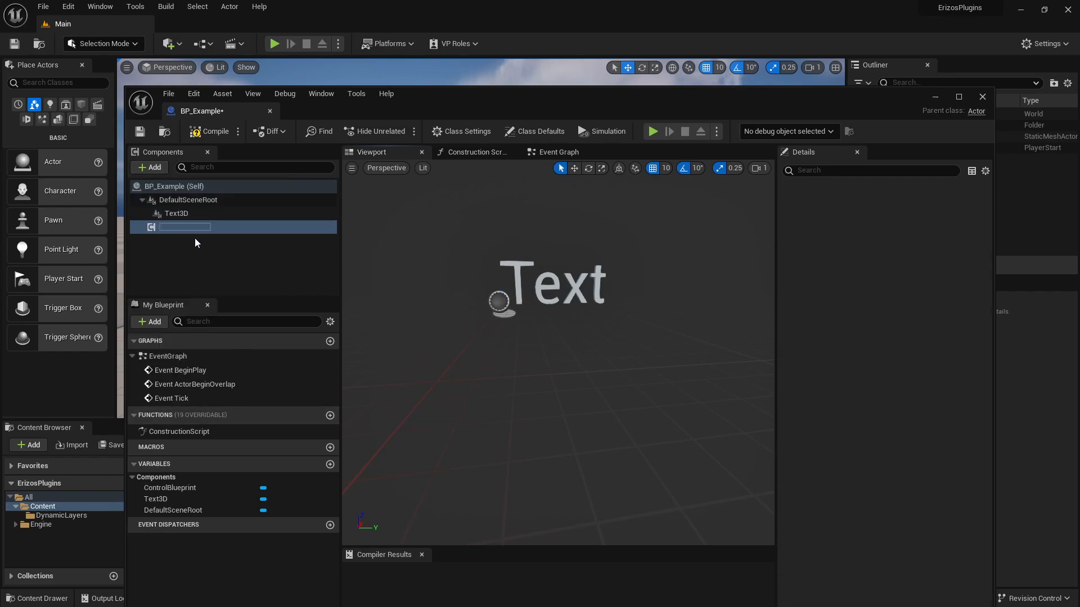
- Create a String variable named myText in BP_Example and make it instance editable
left_click(331, 464)
type("myText")
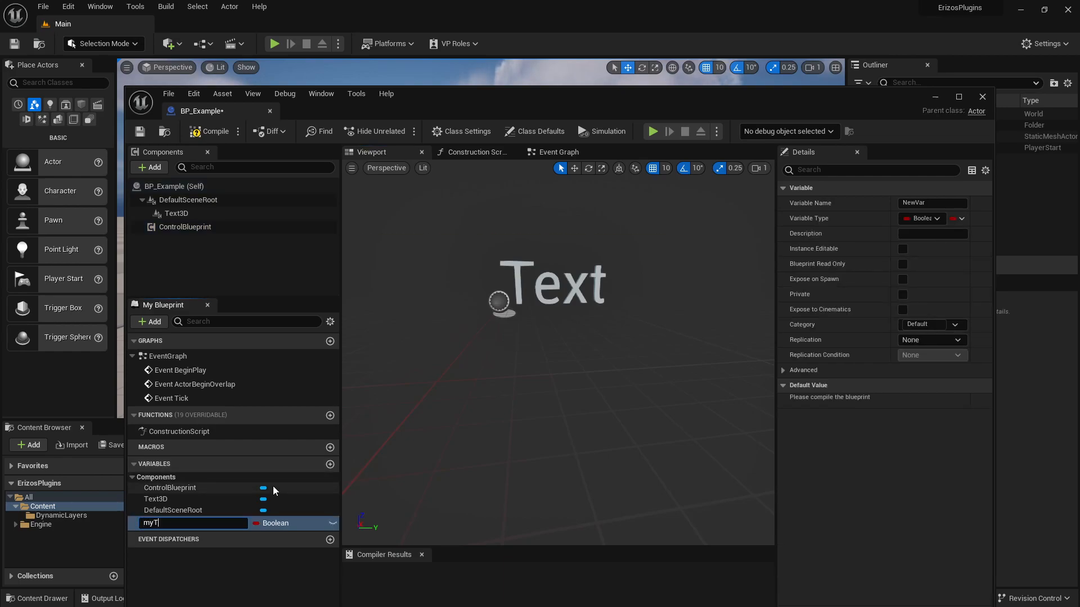
key("Return")
left_click(270, 523)
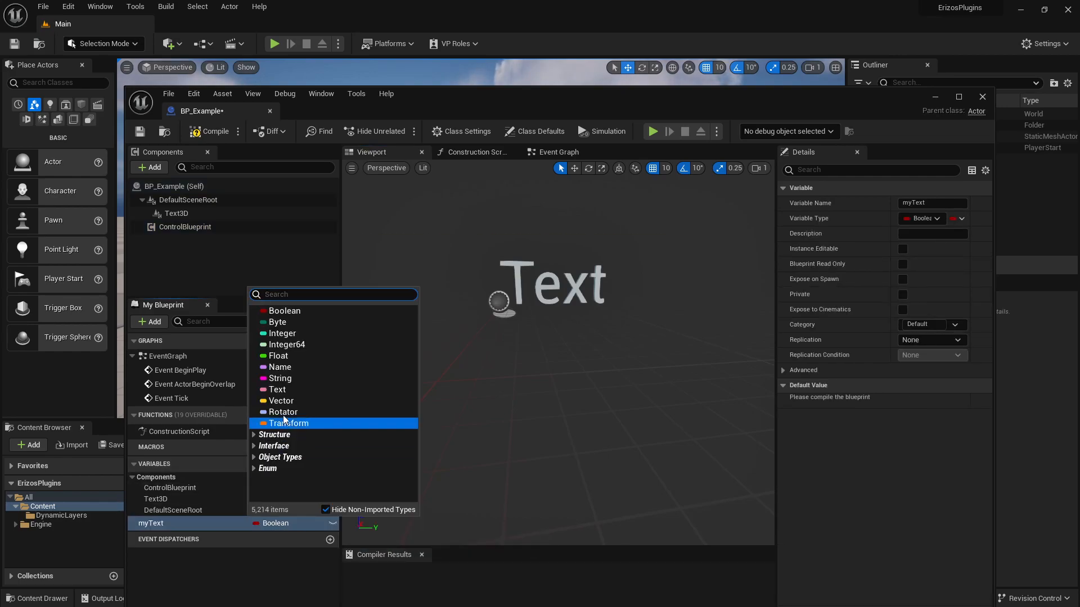
left_click(276, 376)
left_click(336, 523)
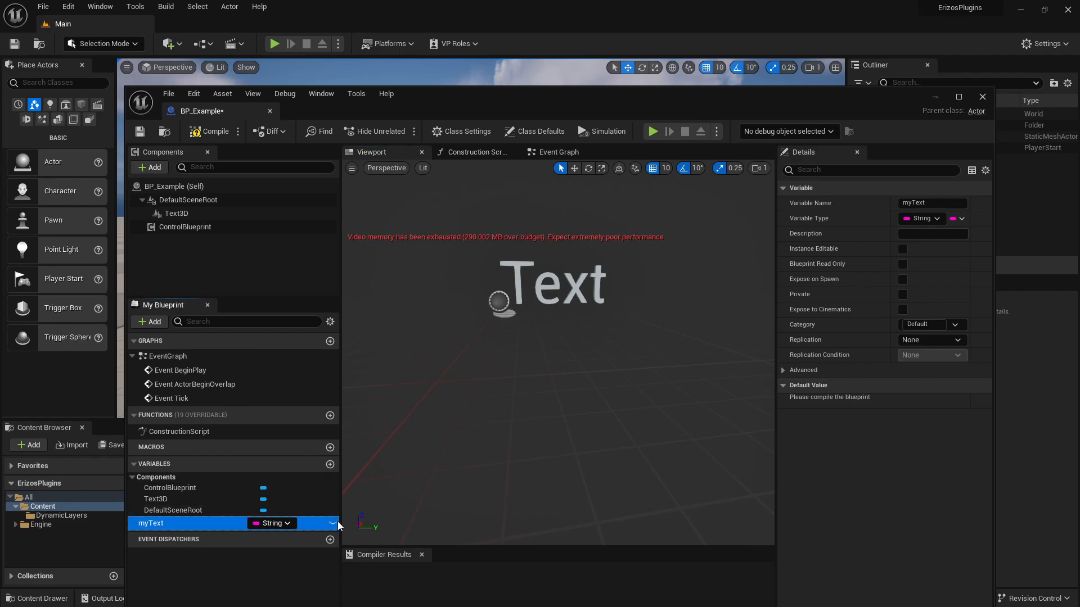
- Add the OnDataChanged event of the ControlBlueprint component to the Event Graph
left_click(559, 153)
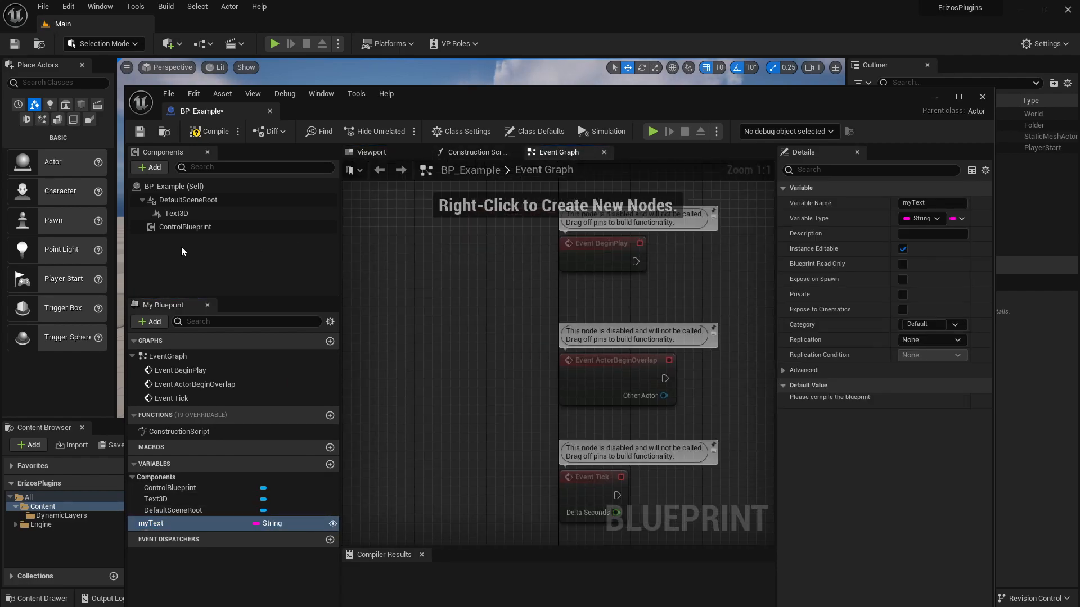
left_click(185, 227)
left_click(900, 492)
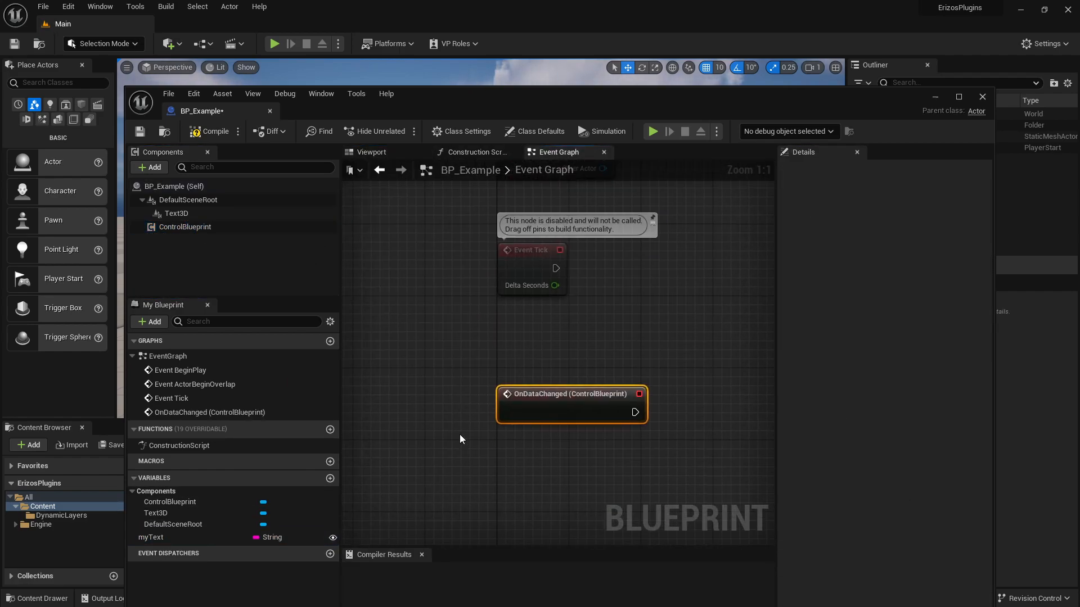
- Place a Text 3D reference near the OnDataChanged event and create a Set Text node targeting it
left_click(191, 215)
left_click_drag(190, 215, 609, 400)
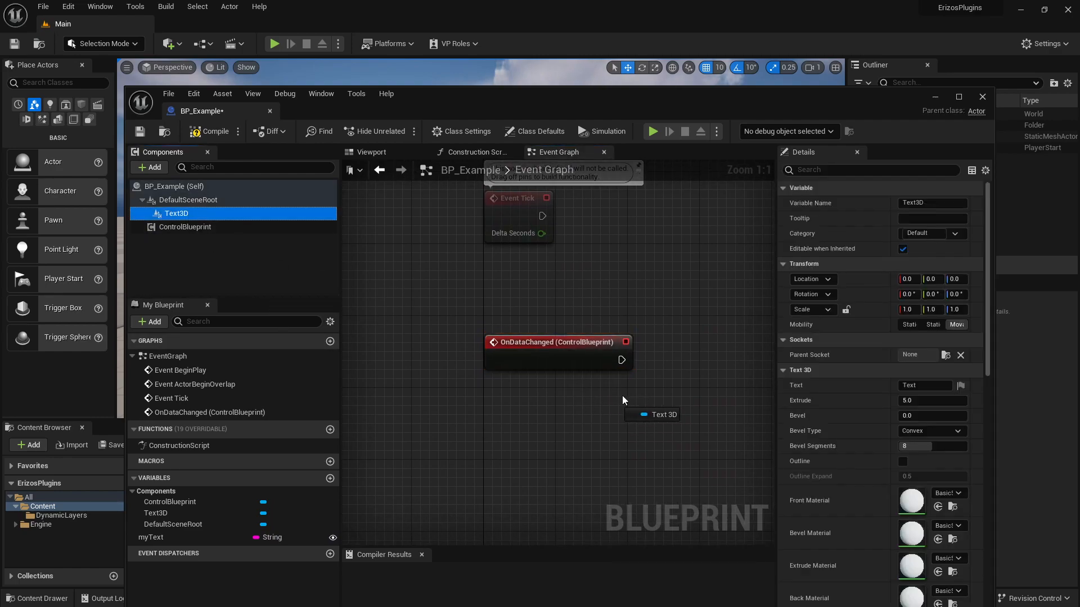
right_click_drag(624, 427, 478, 411)
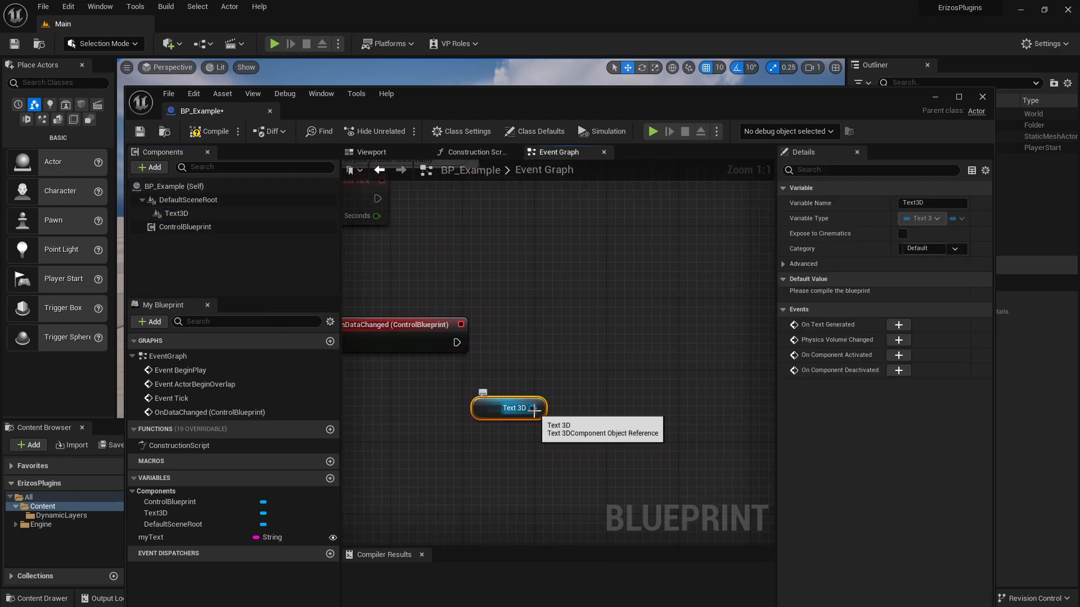
left_click_drag(532, 408, 575, 344)
type("set")
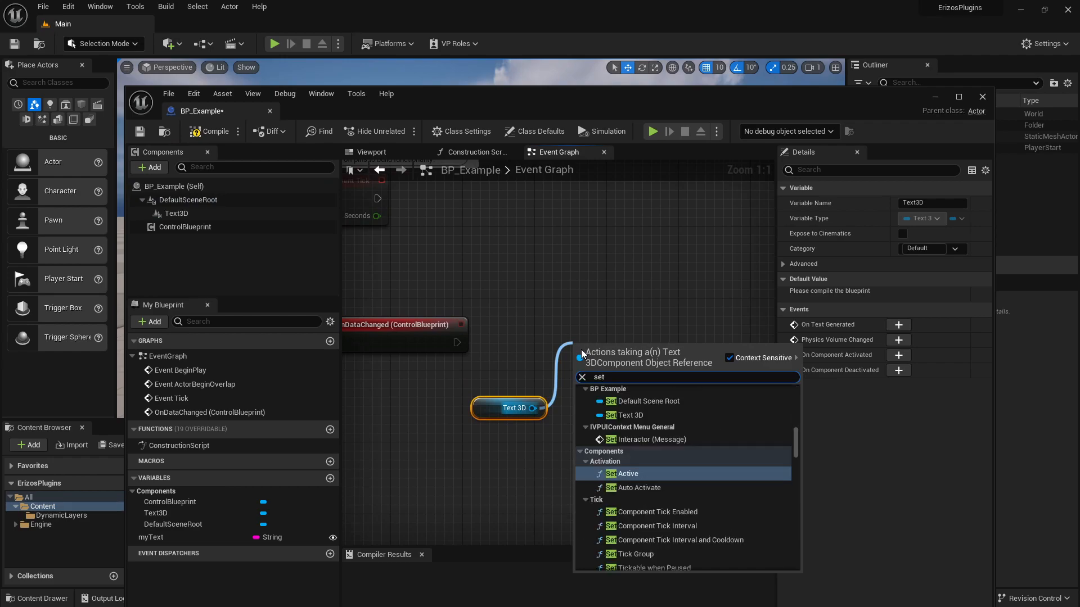
type(" te")
left_click(622, 488)
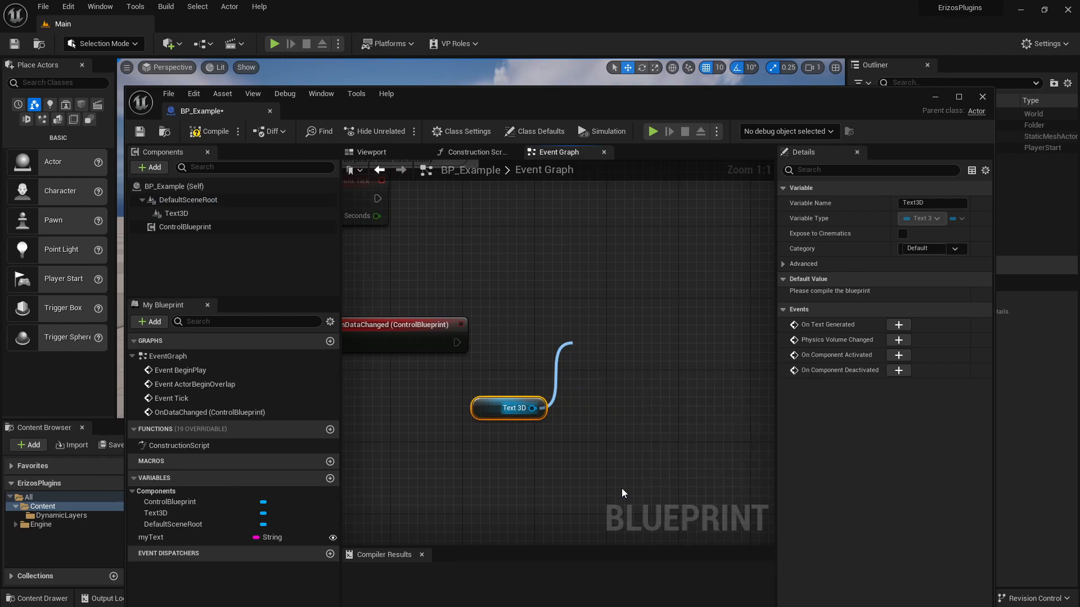
left_click_drag(489, 412, 453, 482)
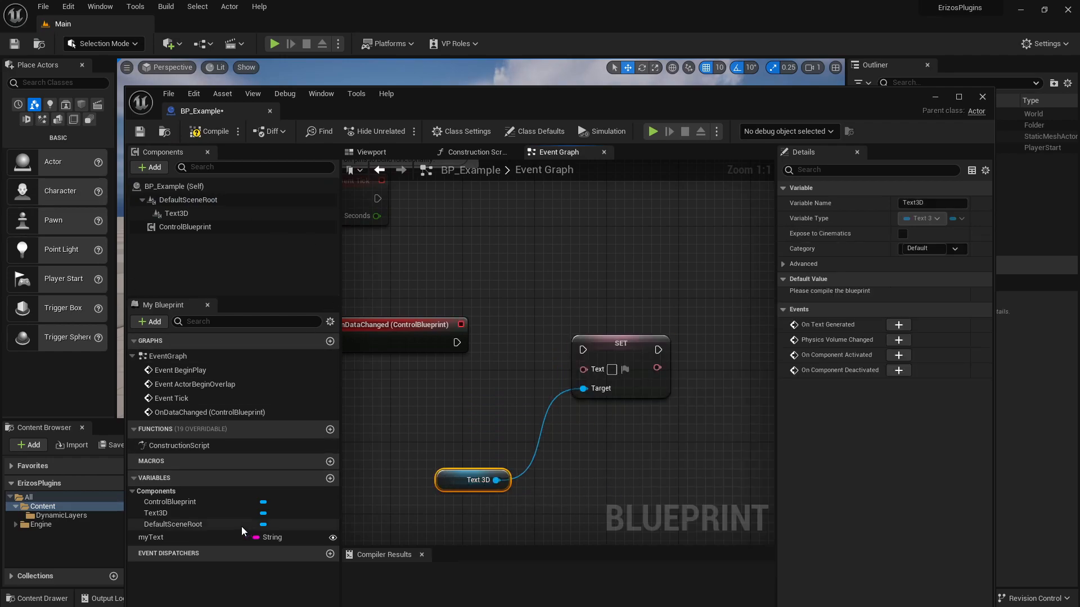
- Wire myText and the OnDataChanged execution output into the Set Text node, then compile, save and close the blueprint
left_click_drag(191, 536, 583, 366)
left_click(408, 440)
left_click_drag(457, 342, 582, 350)
left_click(210, 131)
left_click(140, 132)
left_click(270, 111)
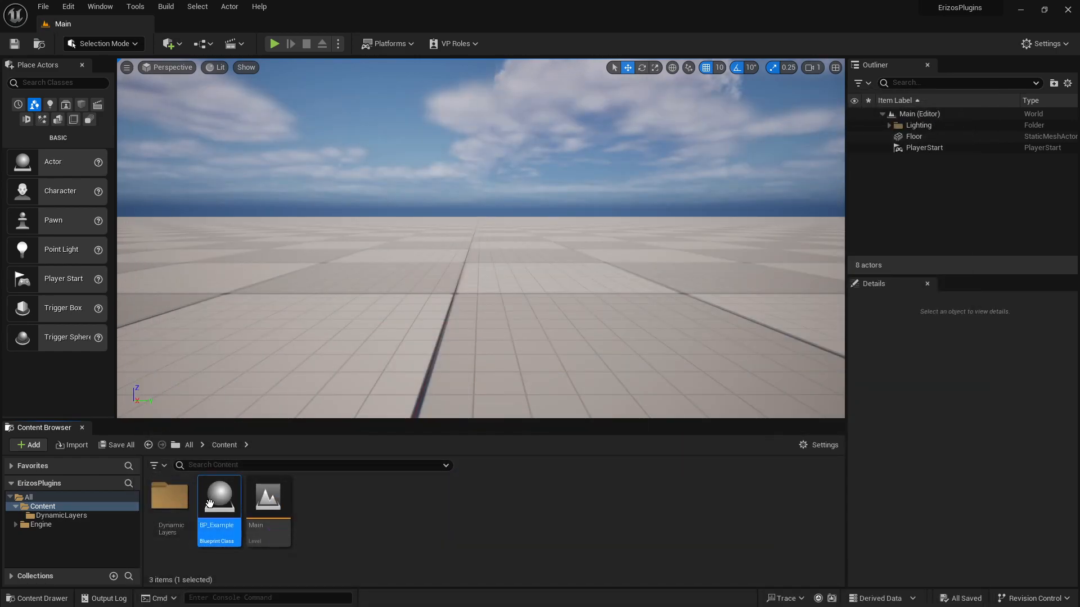
- Place BP_Example in the level, set its ControlBlueprint title to MyBP and save the level
left_click_drag(396, 282, 393, 288)
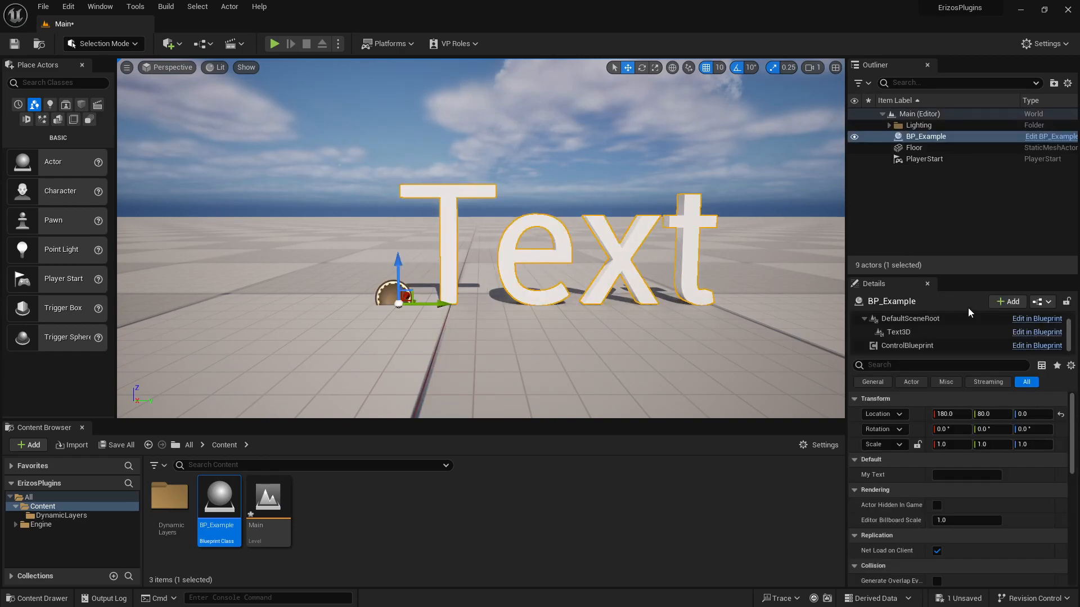
left_click(910, 345)
left_click(963, 460)
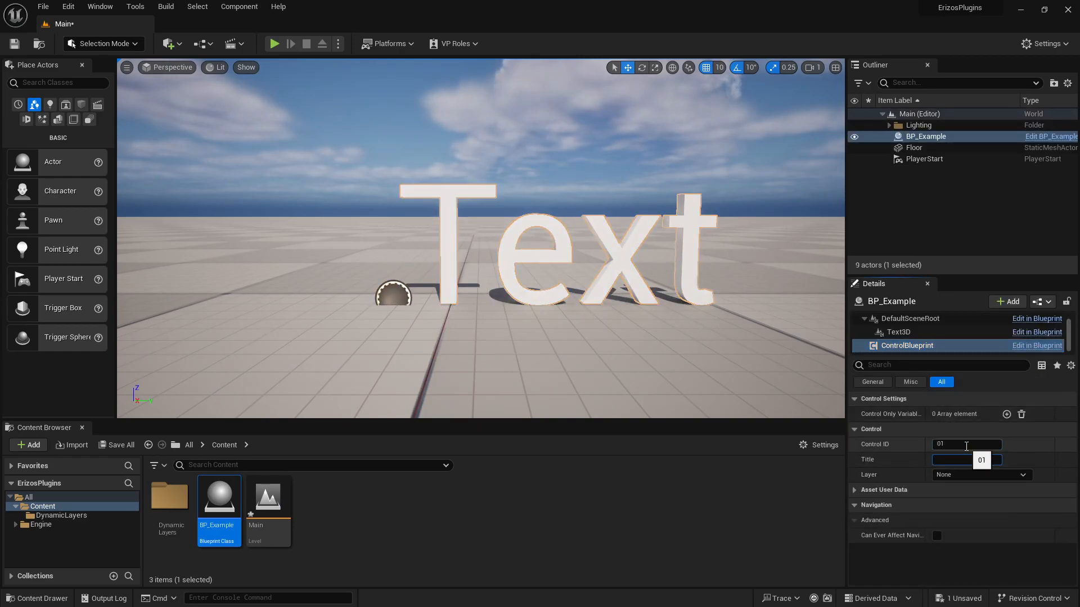
type("MyBP")
key("Return")
left_click(14, 44)
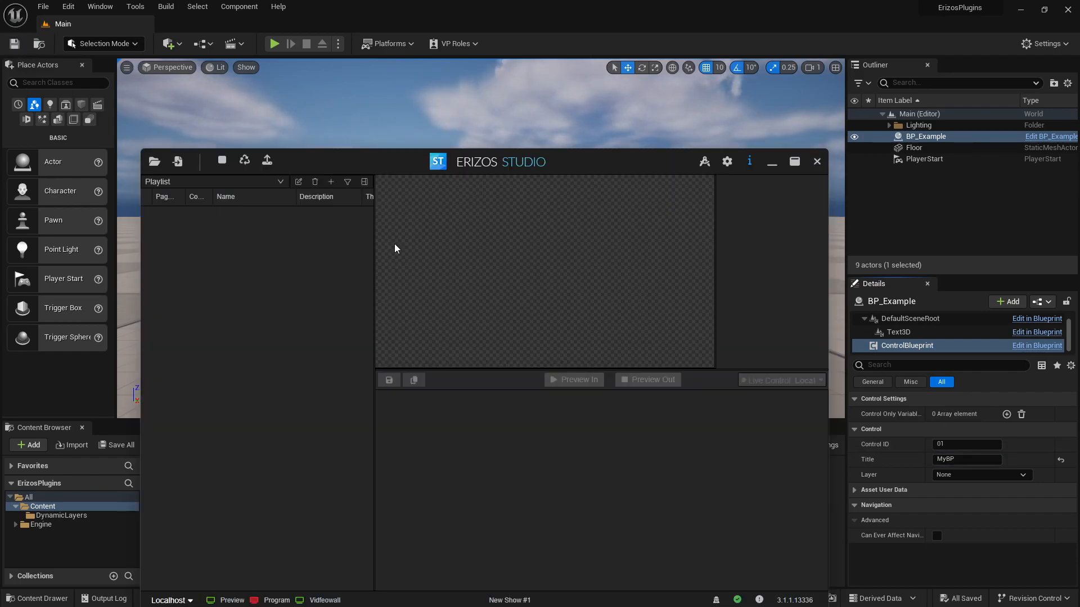
- Add the Main template to the playlist in Erizos Studio
left_click(154, 161)
left_click(353, 304)
double_click(353, 304)
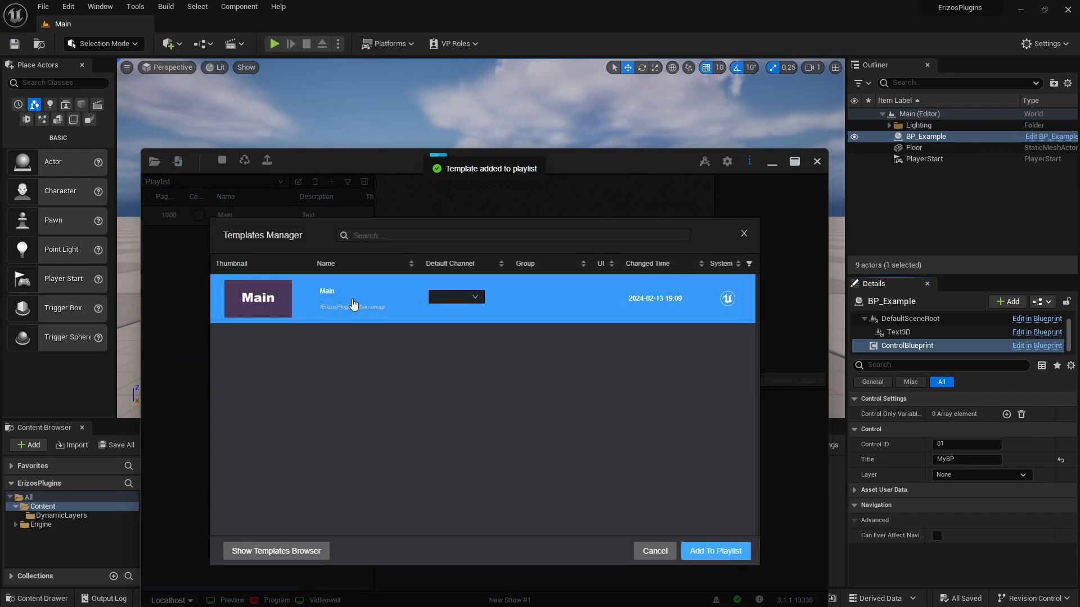
- Start playing the level in Unreal Editor and re-import the Main template in Erizos Studio
right_click(341, 309)
left_click(349, 334)
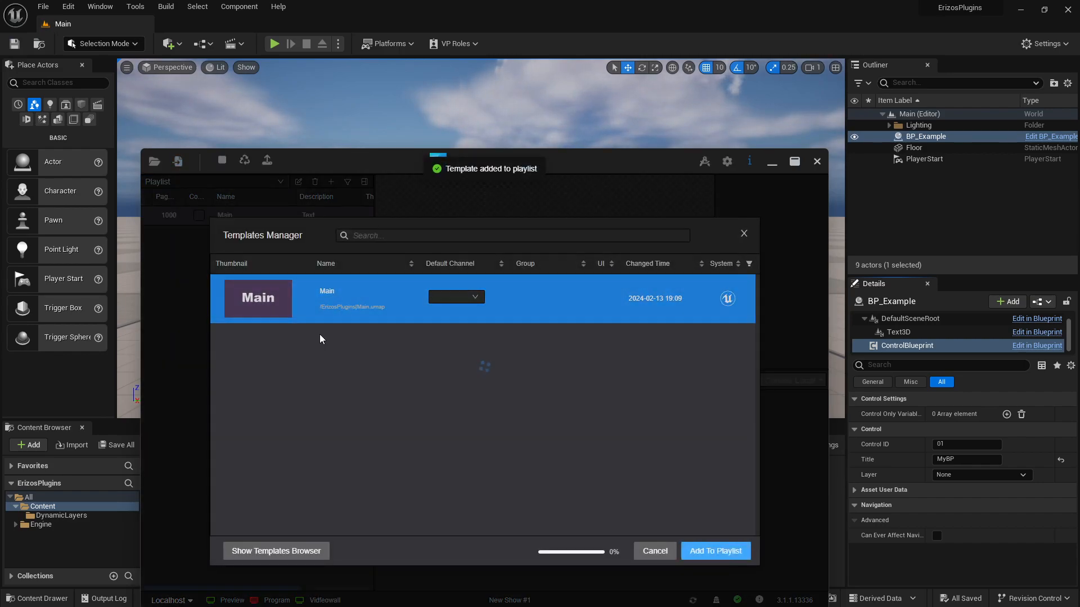
left_click(272, 45)
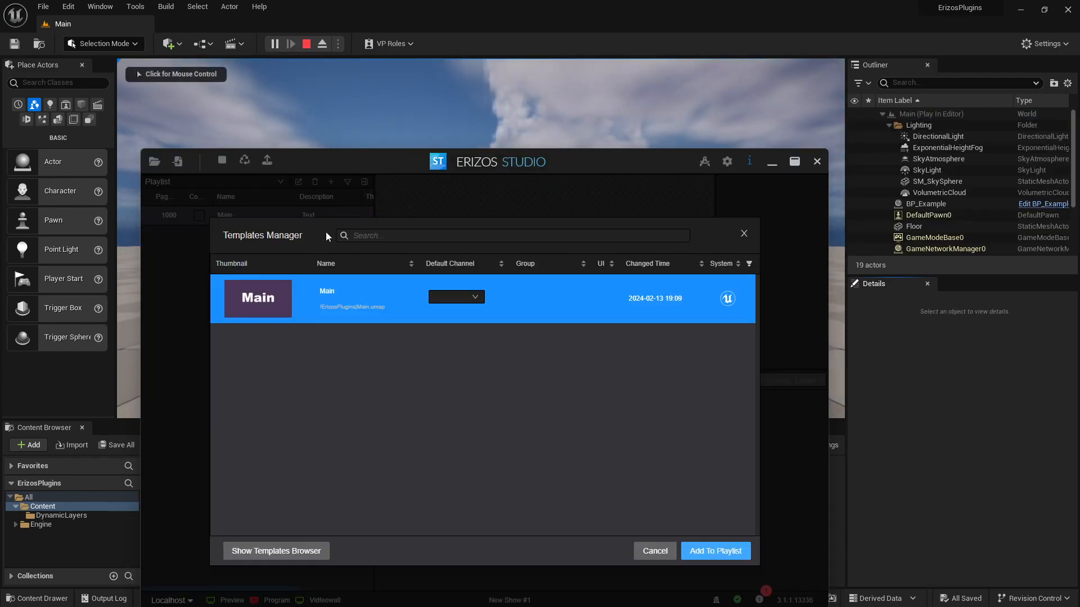
right_click(342, 291)
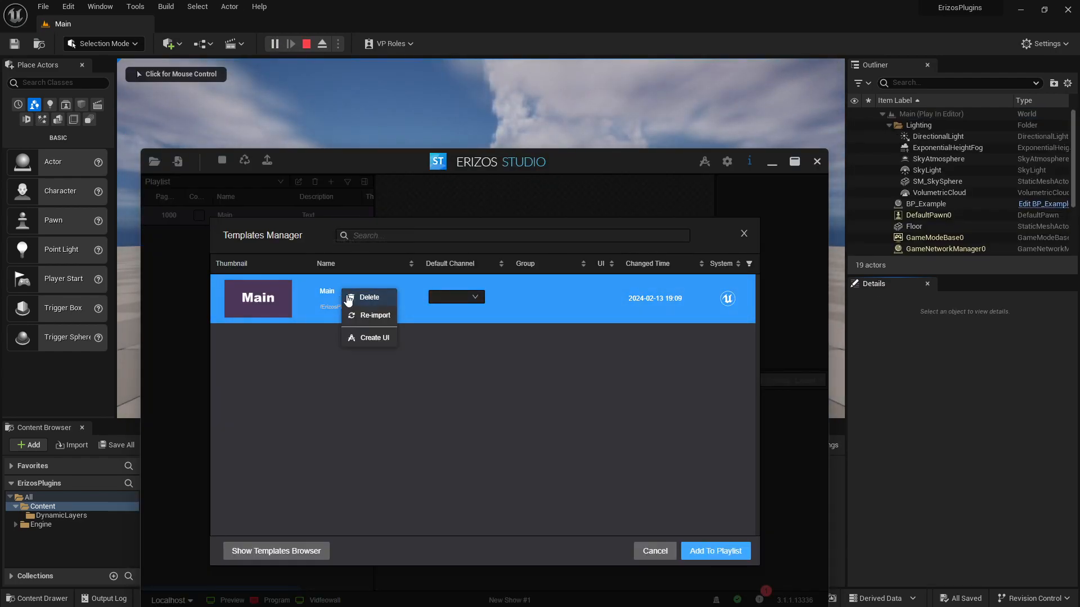
left_click(358, 318)
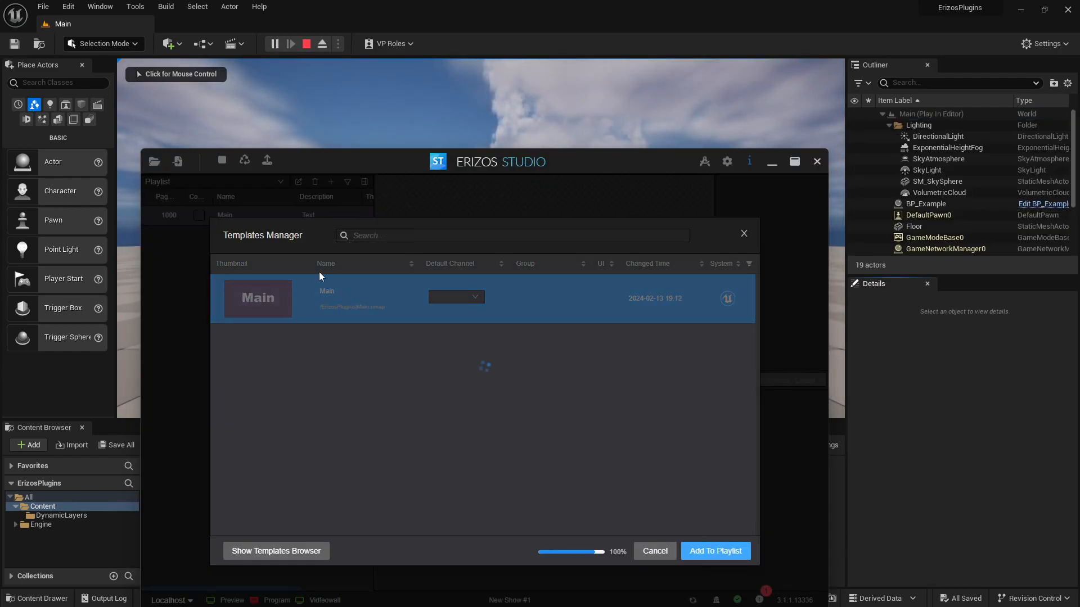
- Open the Main page from the playlist, set its text to "hello world" and play it out to program
left_click(162, 247)
double_click(232, 222)
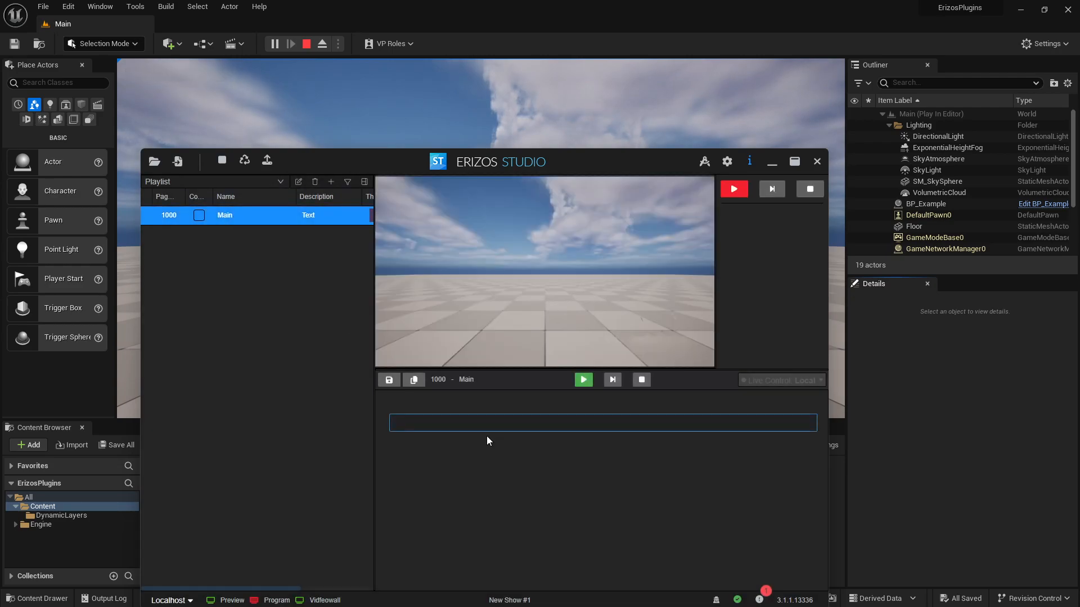
left_click(484, 426)
left_click_drag(370, 169, 316, 290)
type("hello world")
left_click(680, 310)
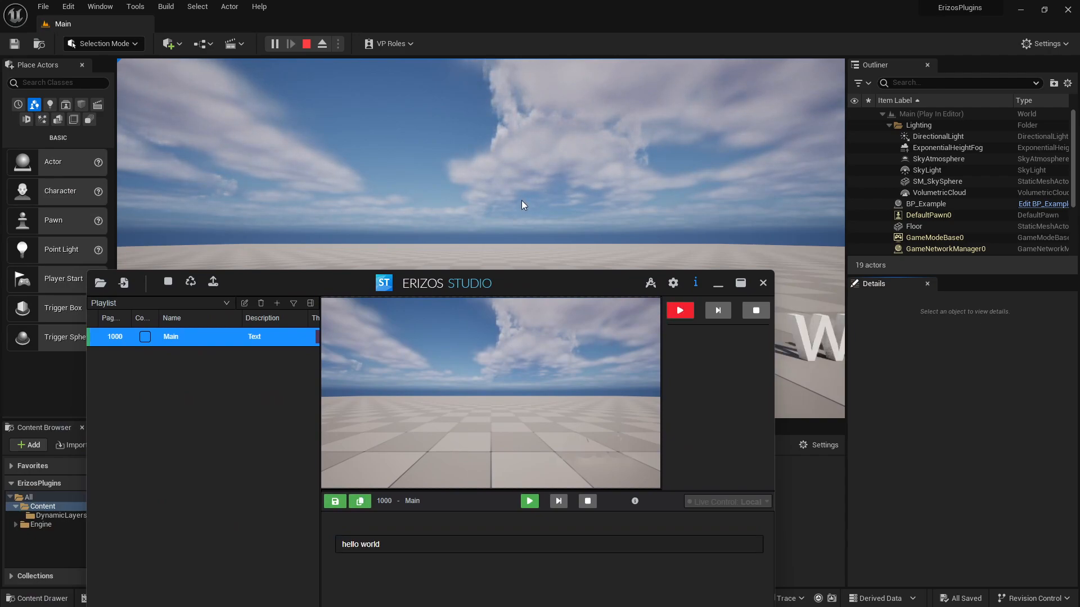
- Look at the 3D text in the running level from a shifted viewpoint, and return to Erizos Studio
left_click(523, 205)
key("d")
key("alt+Tab")
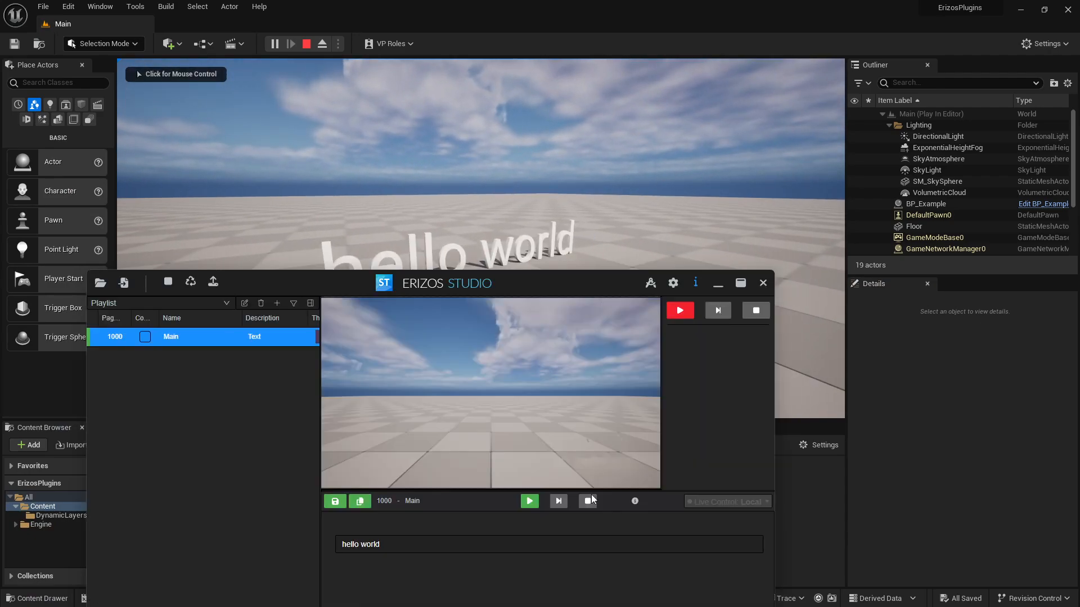
- Change the Main page's text to "Change", play it out to program and stop the running level
triple_click(417, 545)
type("Change")
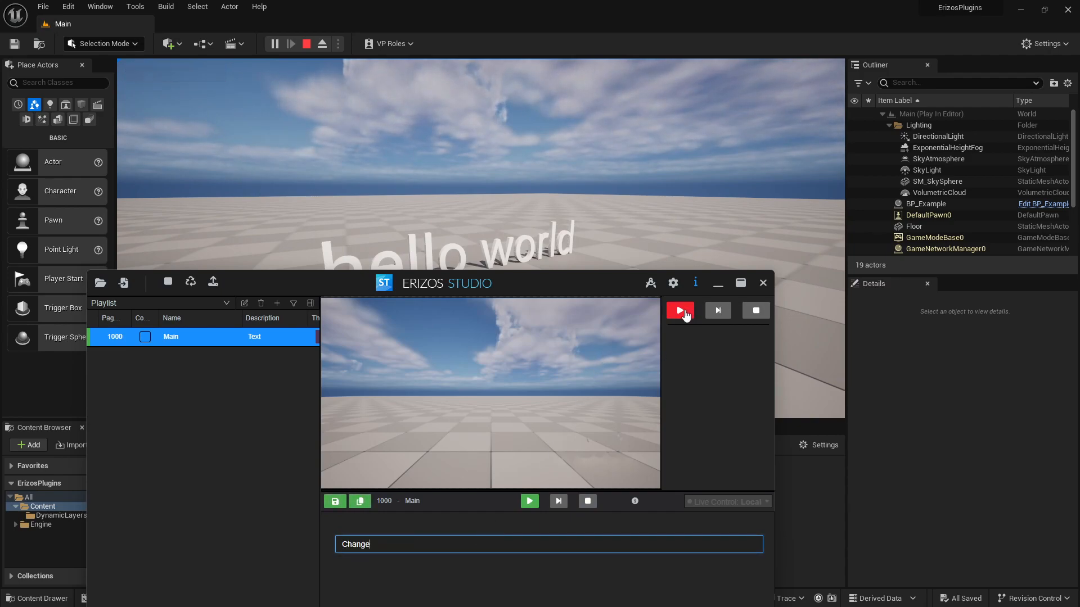
left_click(684, 316)
left_click(307, 43)
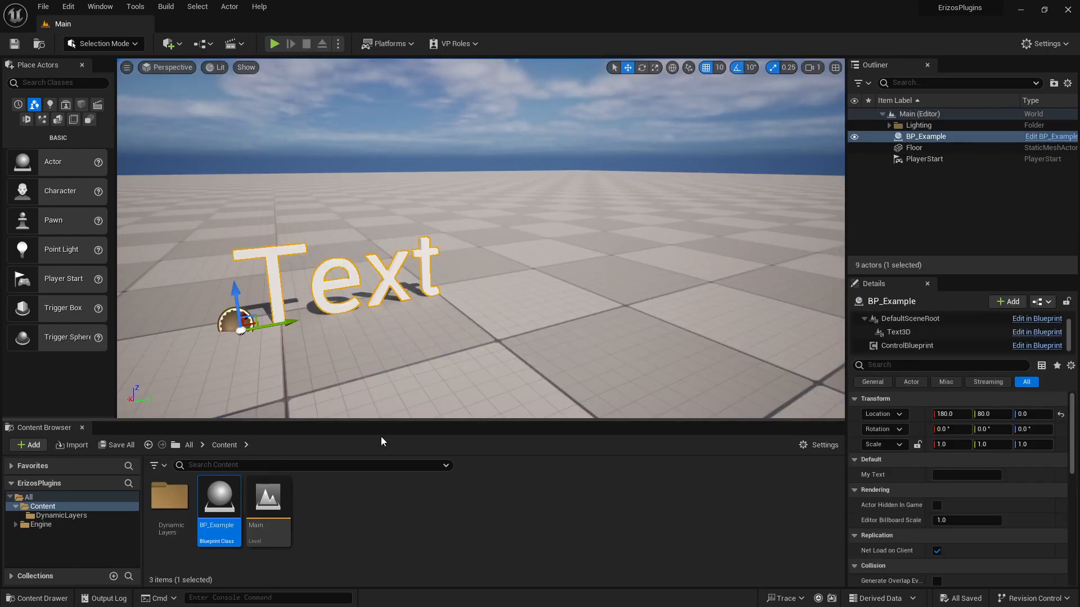
- Create an Actor-based Blueprint Class named BP_LinkParameters in the Content folder
right_click(287, 513)
left_click(338, 545)
right_click(338, 545)
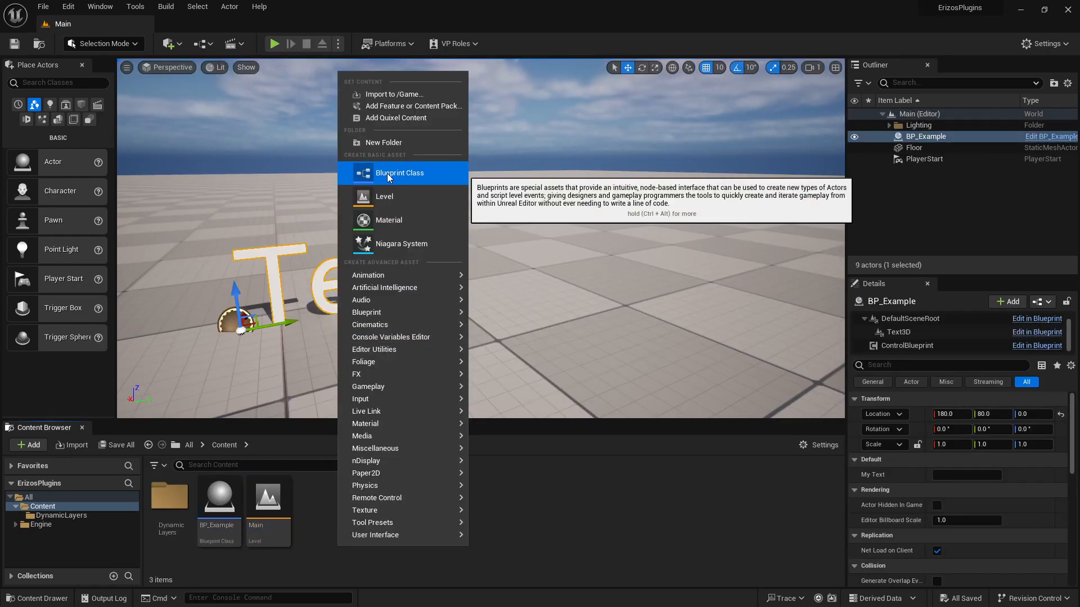
left_click(387, 173)
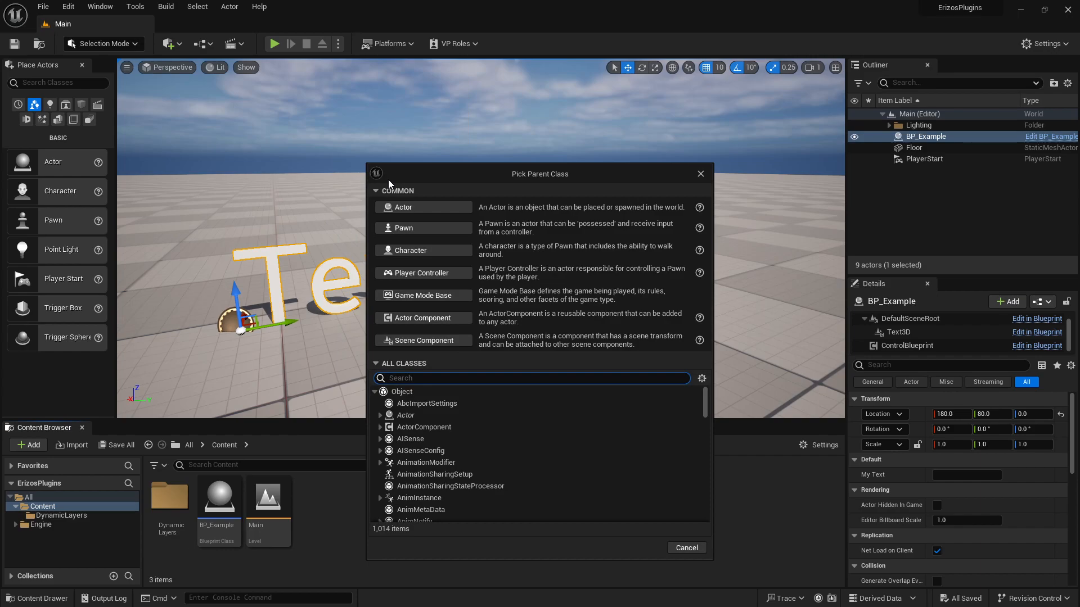
left_click(403, 208)
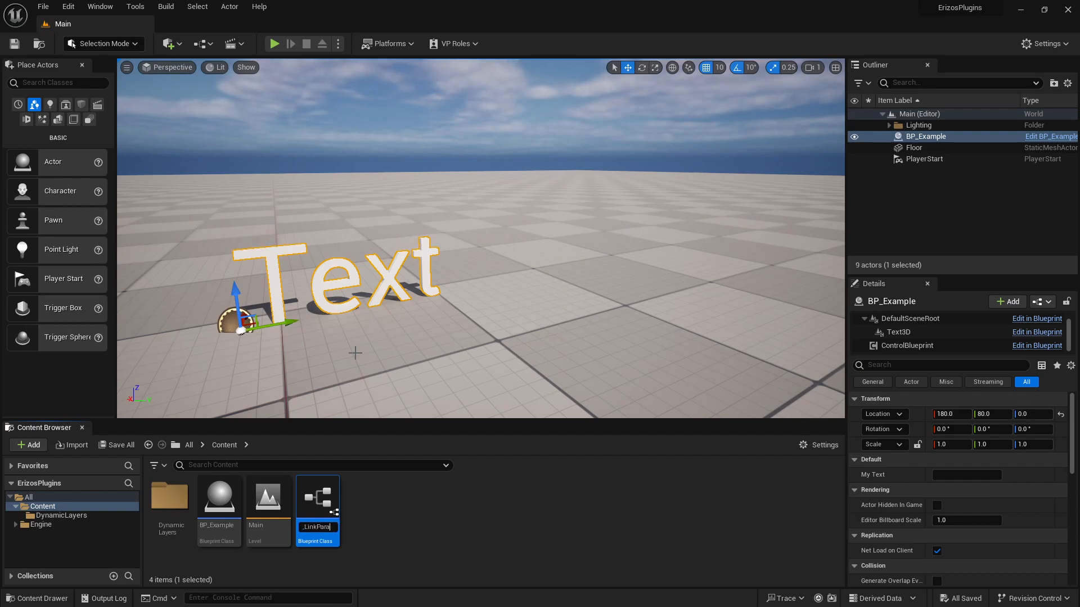
type("BP_LinkParameters")
key("Return")
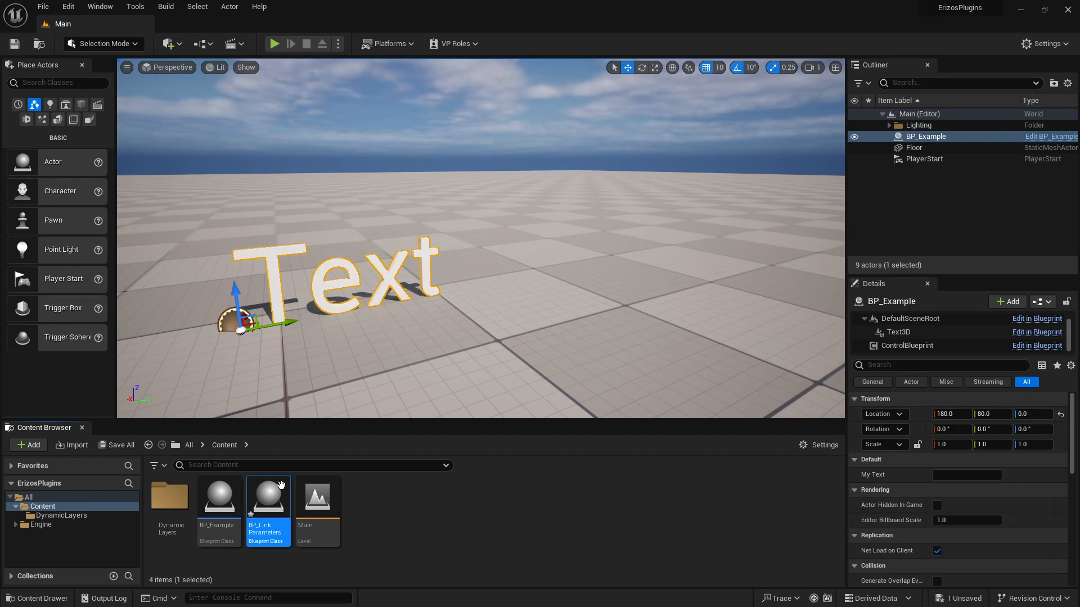
- Open the BP_LinkParameters blueprint and add a Text3D component under its scene root
double_click(316, 498)
left_click(148, 167)
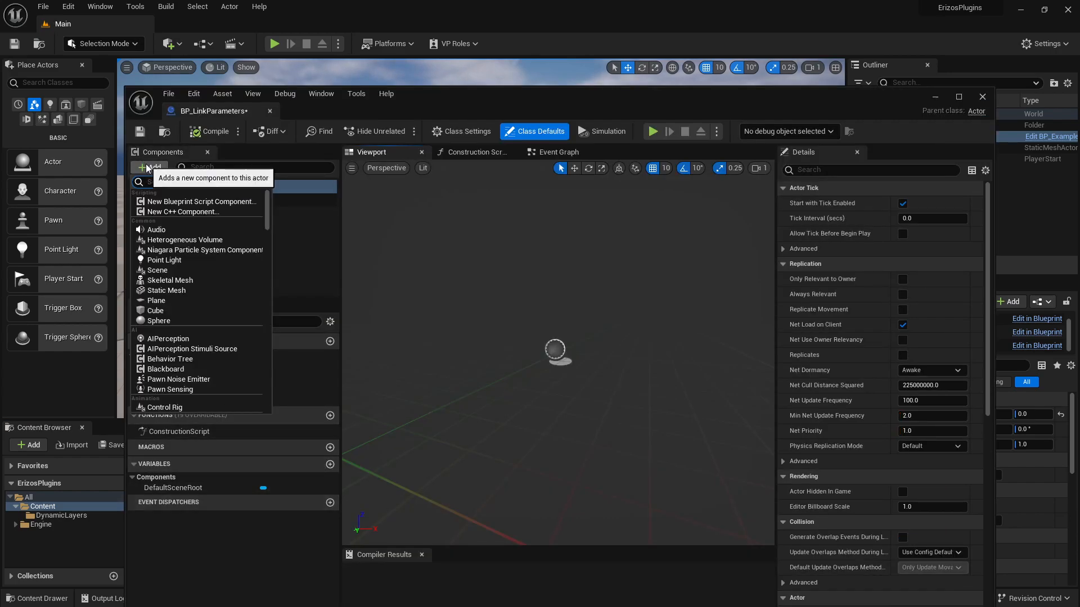
type("text")
left_click(169, 289)
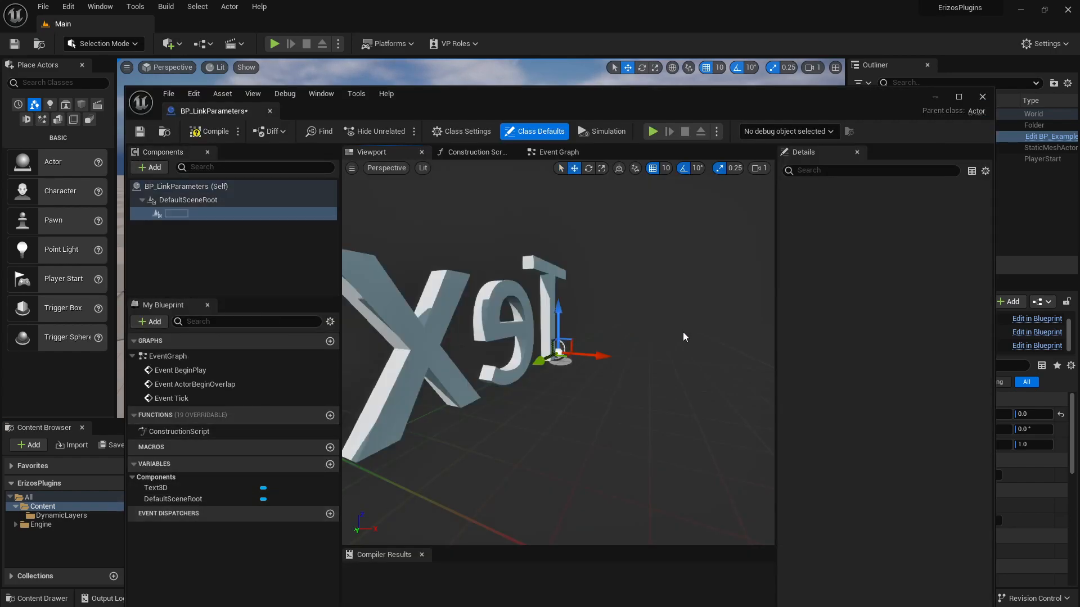
key("Return")
right_click_drag(611, 314, 663, 312)
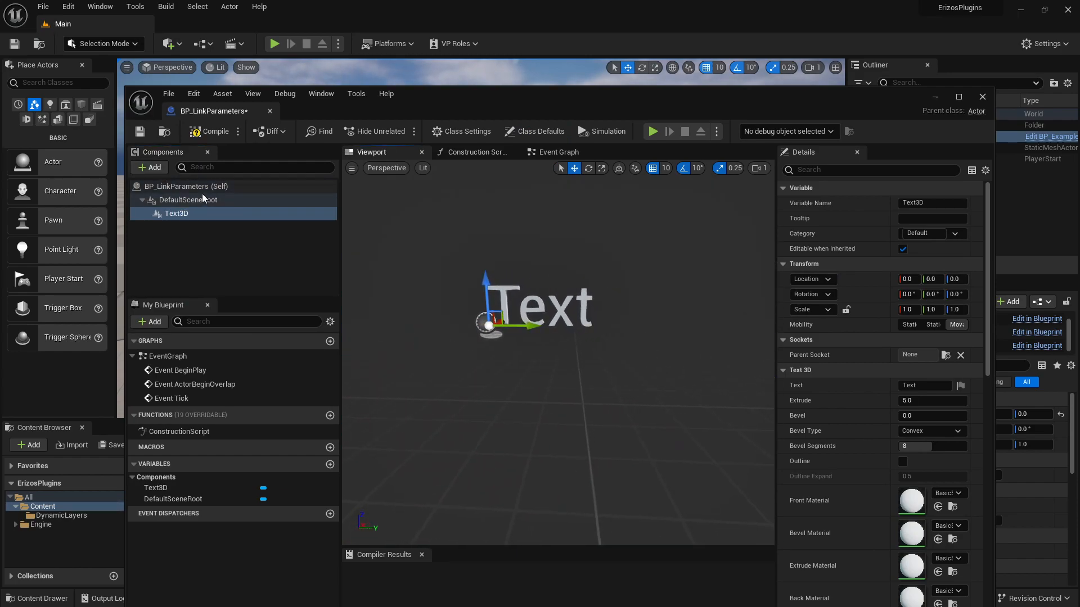
- Add a Link Text component as a child of Text3D, keeping its default name
left_click(164, 168)
type("lion")
key("BackSpace")
key("BackSpace")
type("nk")
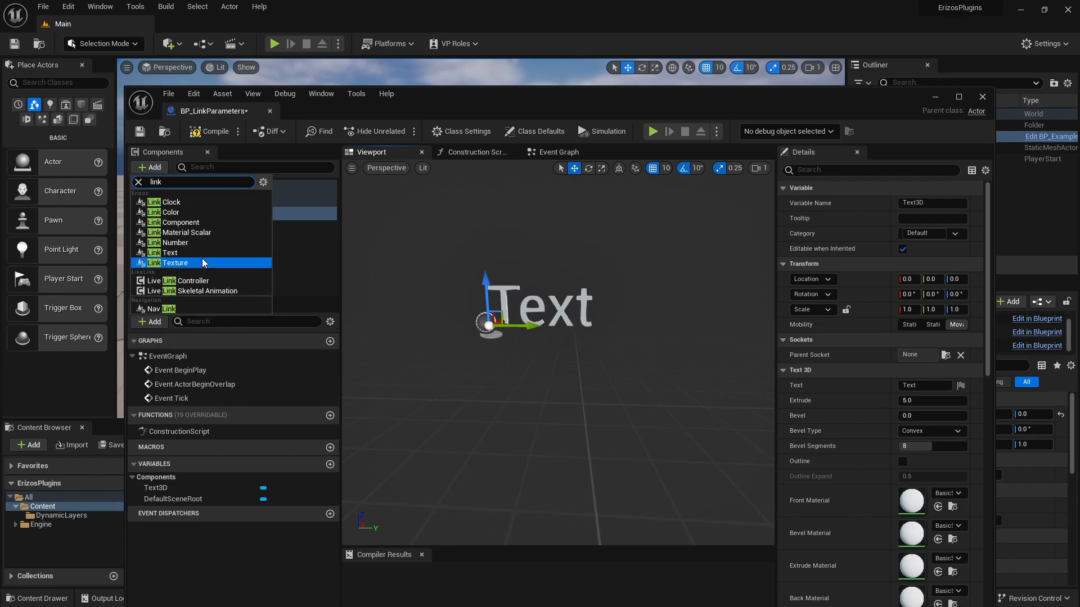
left_click(186, 256)
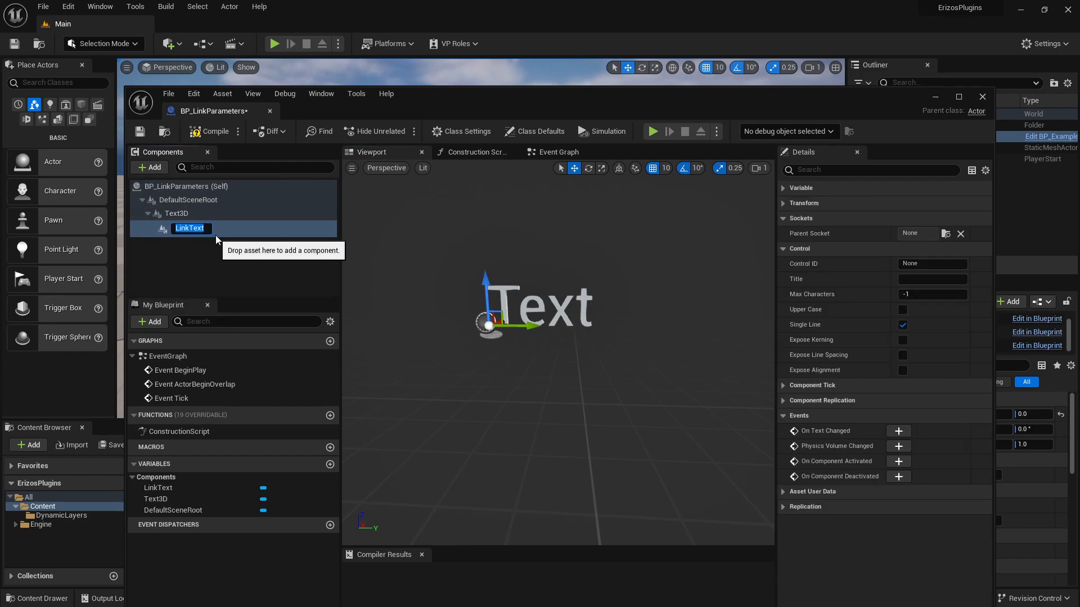
key("Return")
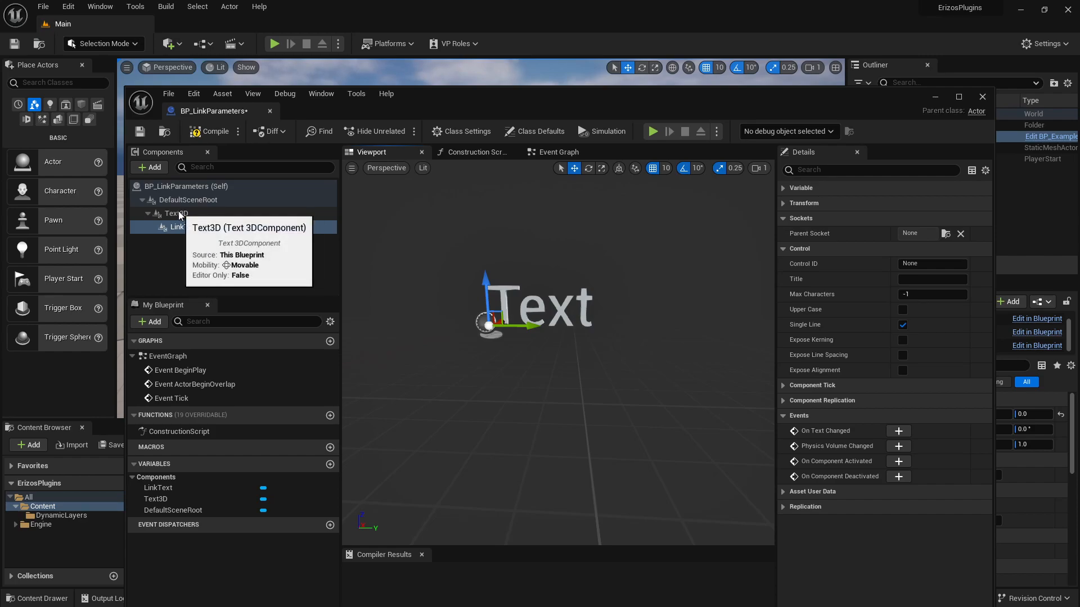
- Set the LinkText component's Control ID to 003 and its Title to MyText
left_click(184, 227)
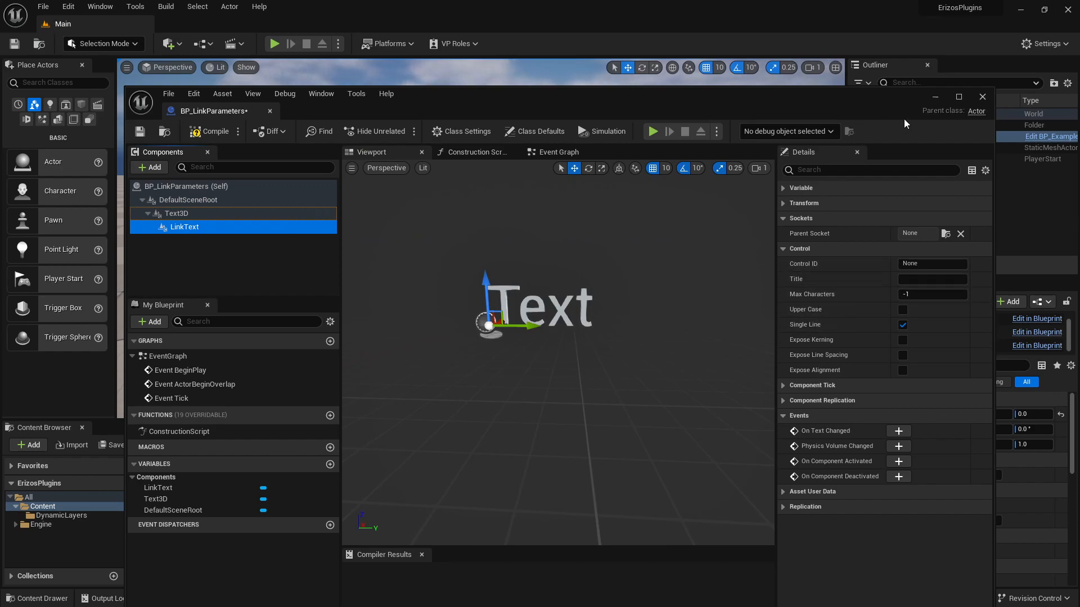
left_click(923, 265)
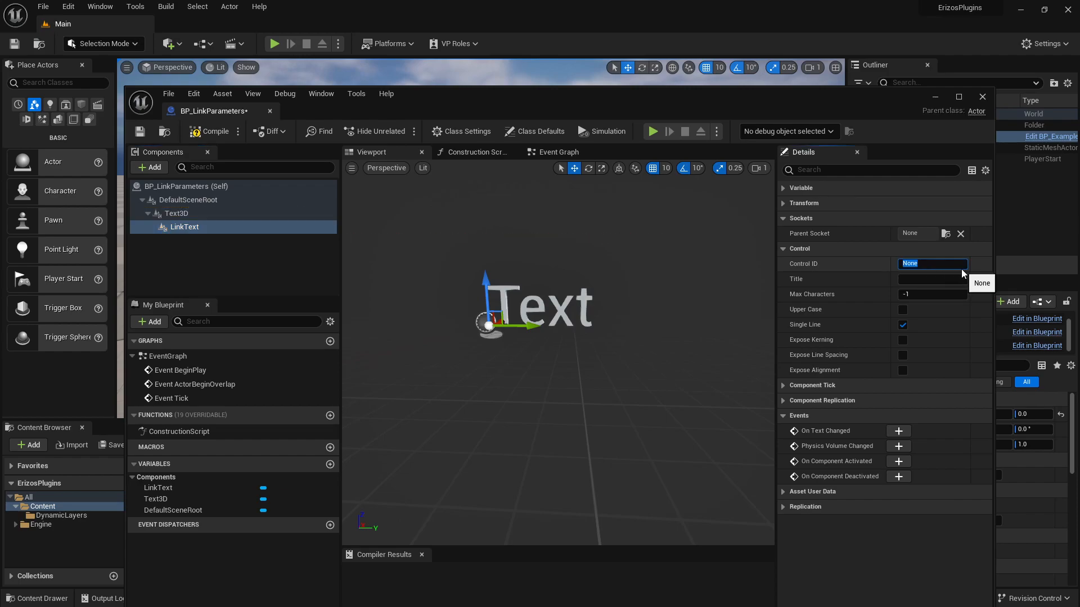
type("001")
type("3")
left_click(910, 280)
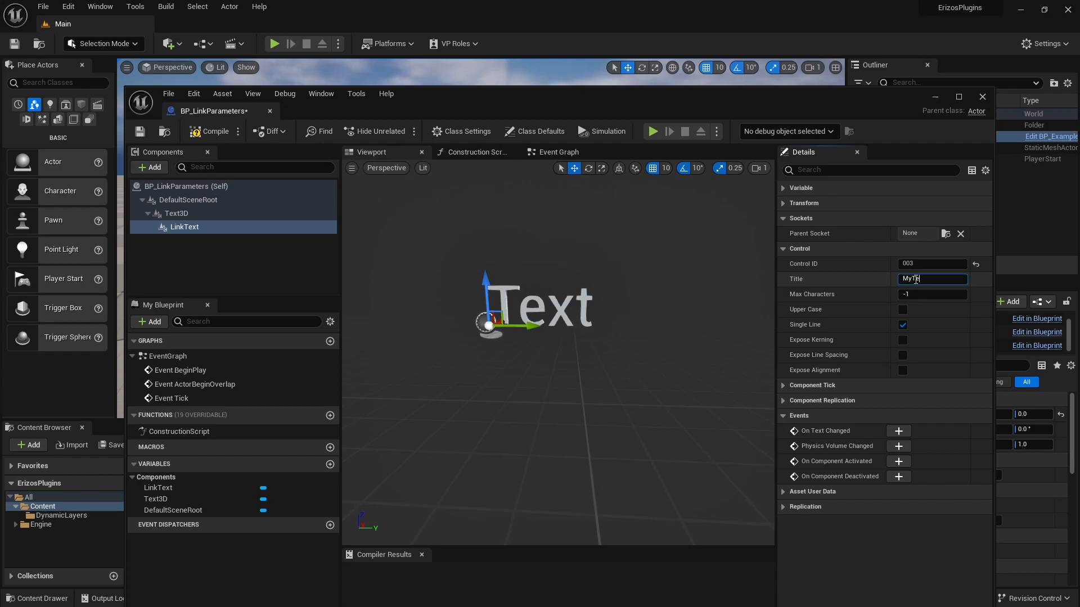
type("MyText")
key("Return")
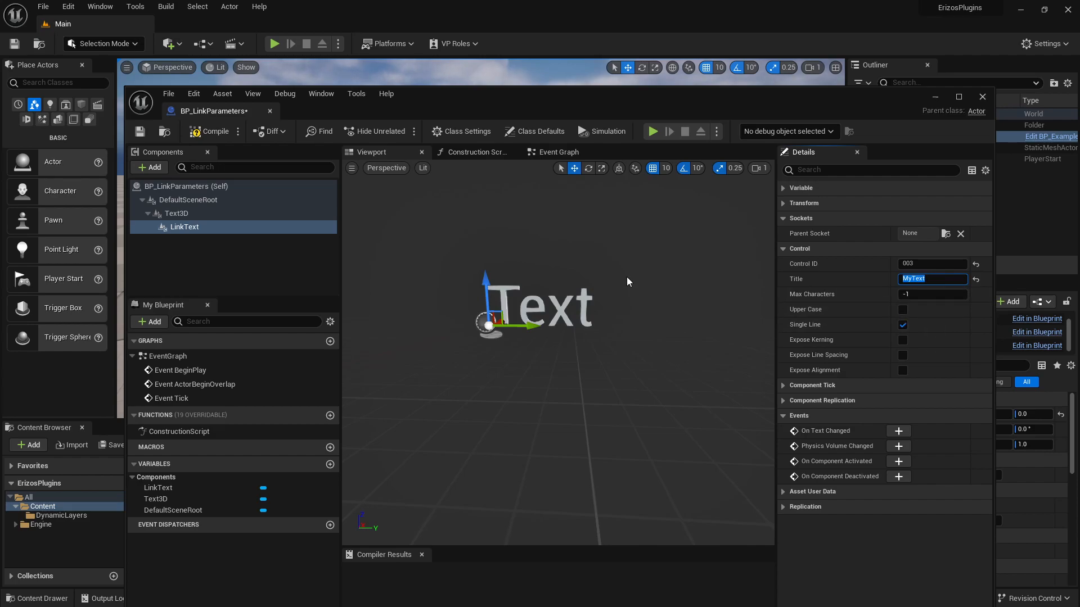
- Compile and save BP_LinkParameters with its text link, and close the blueprint editor
left_click(211, 131)
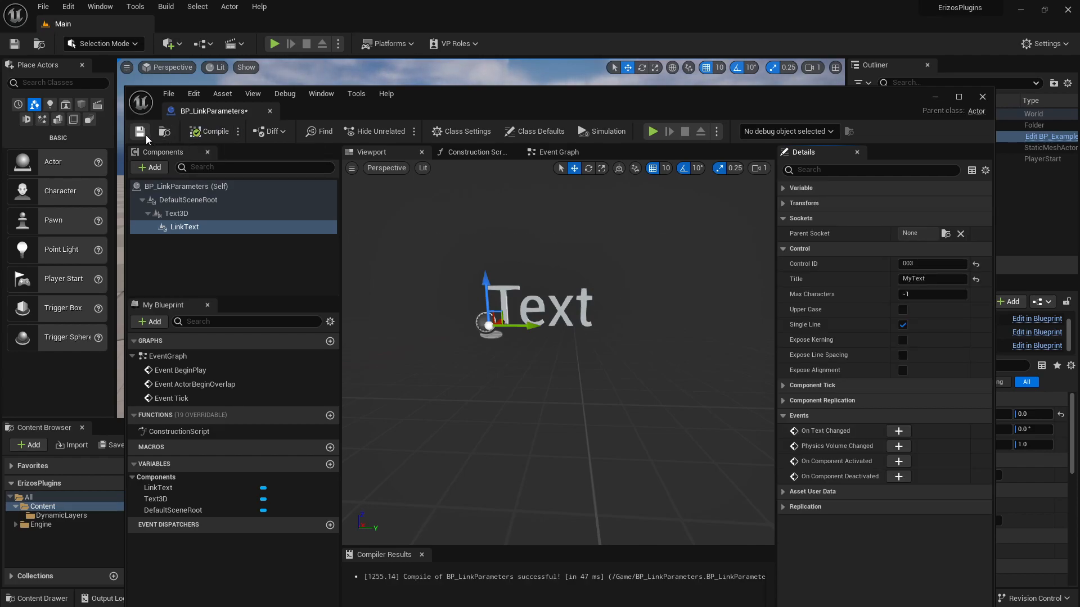
left_click(141, 133)
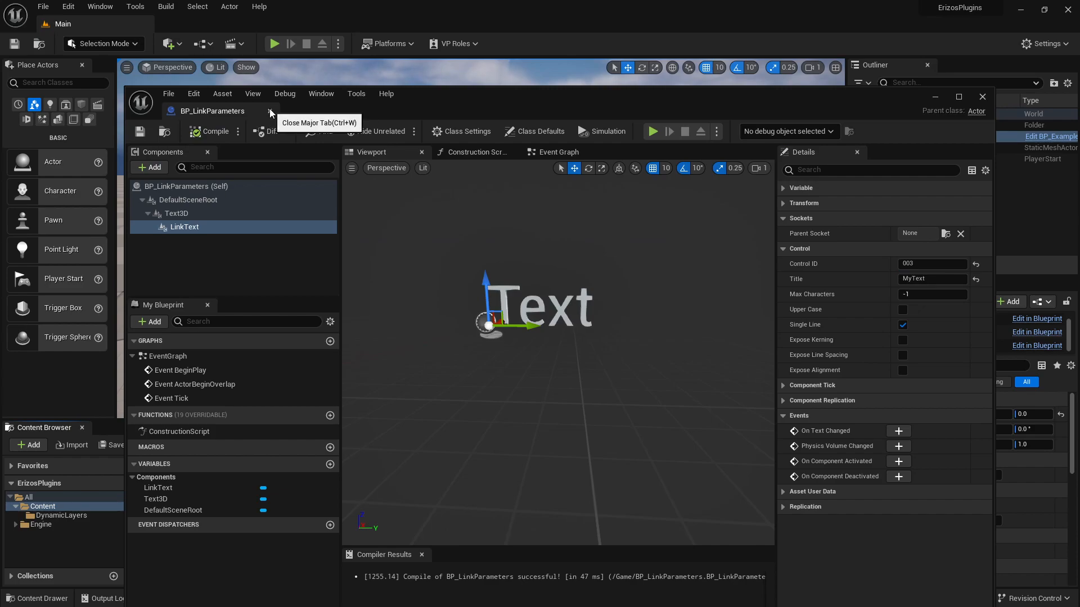
left_click(269, 111)
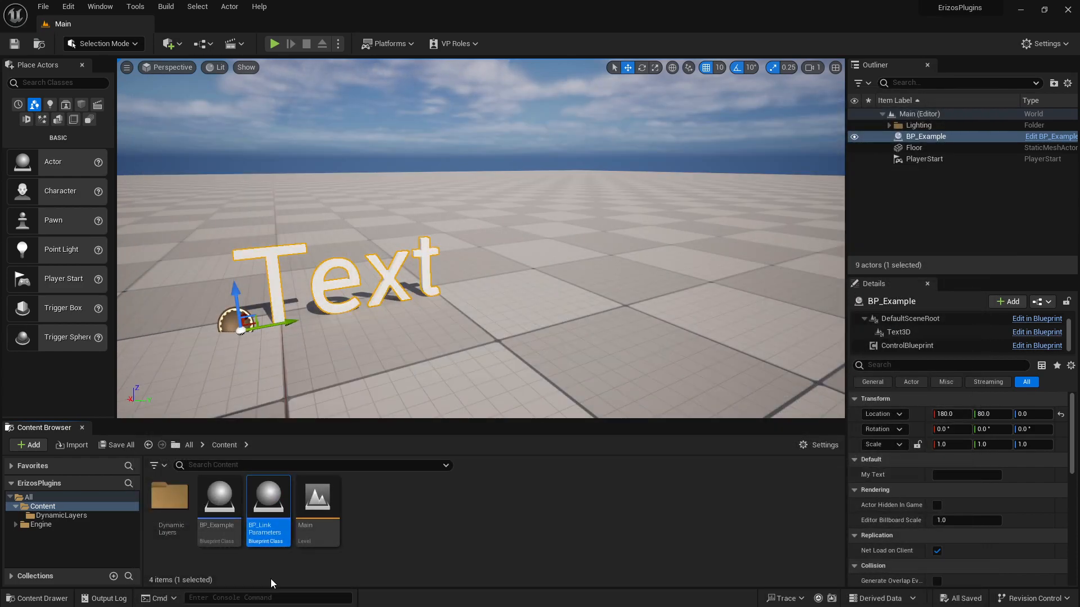
- Replace BP_Example in the level with BP_LinkParameters at about X 200, Y 90, and save the level
left_click(950, 138)
key("Delete")
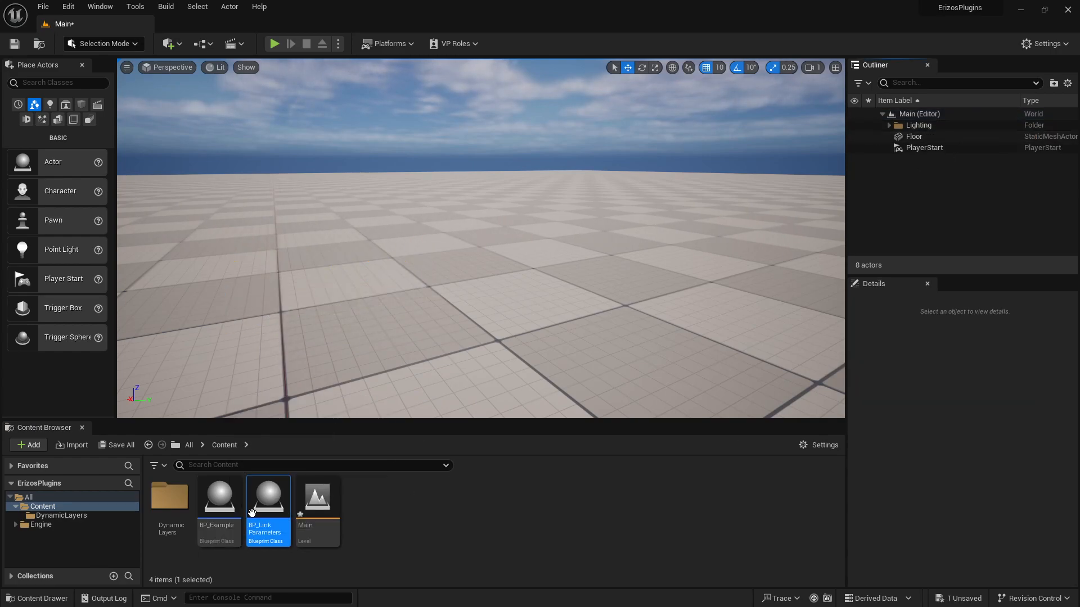
mouse_move(257, 311)
left_mouse_down()
mouse_move(248, 306)
mouse_move(260, 312)
left_mouse_up()
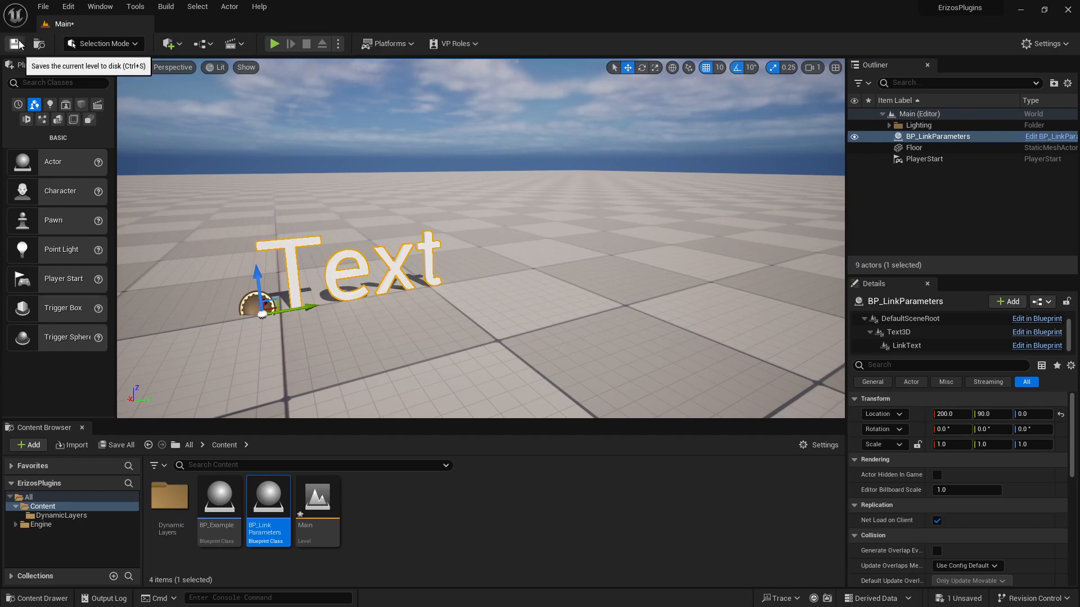
left_click(15, 44)
- Start playing the level and re-import the Main template in Erizos Studio, keeping the 3D text uncovered
left_click(274, 44)
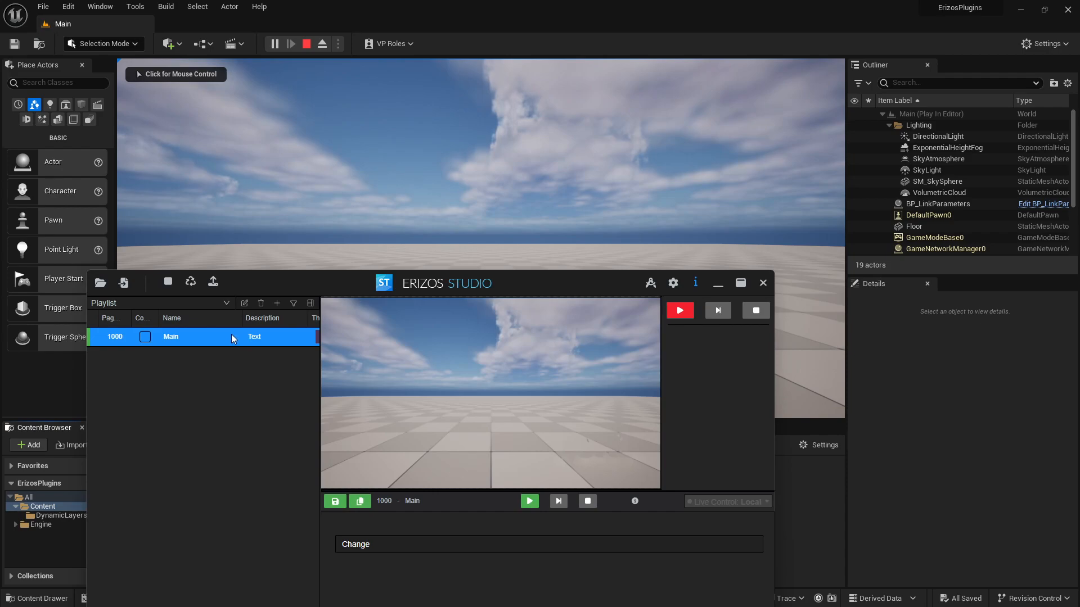
right_click(231, 336)
left_click(191, 442)
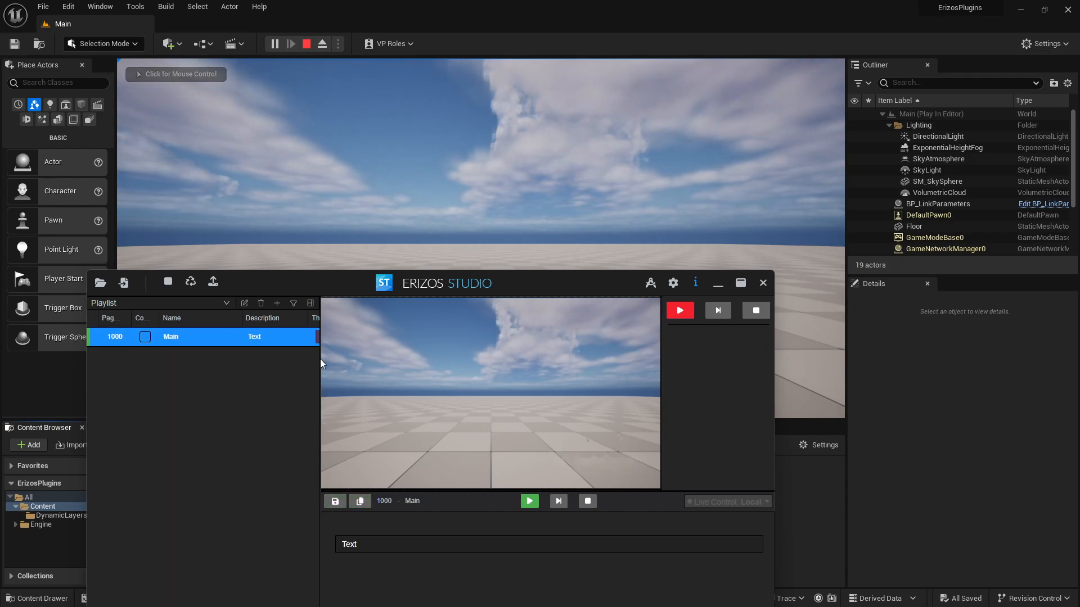
left_click_drag(318, 289, 155, 207)
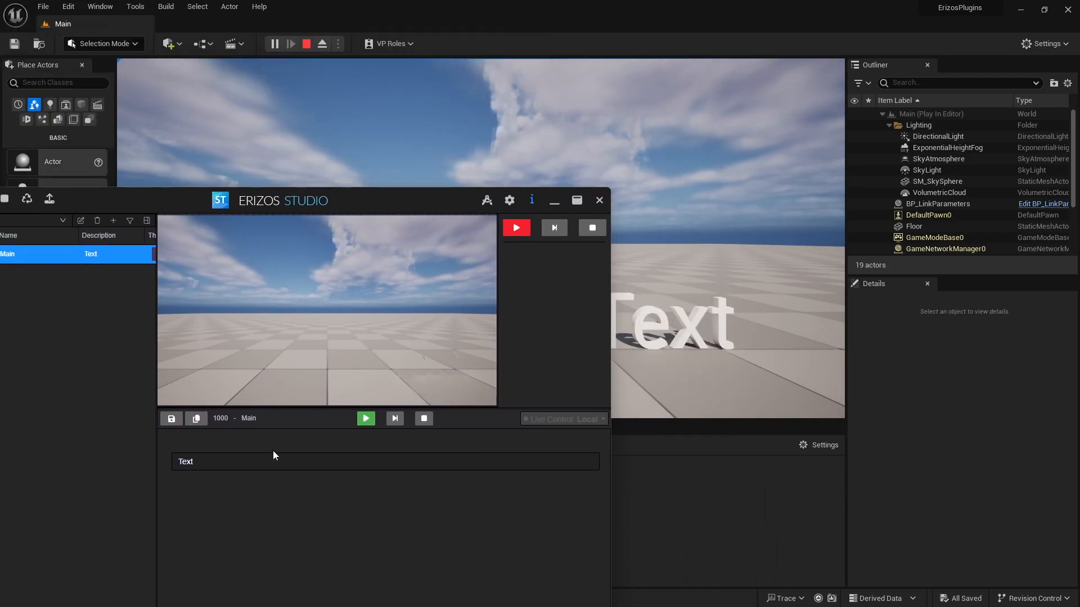
- Set the Main page's text to "Hello WOrld", play it out to program and stop the running level
left_click(238, 465)
type("Hello WOrld")
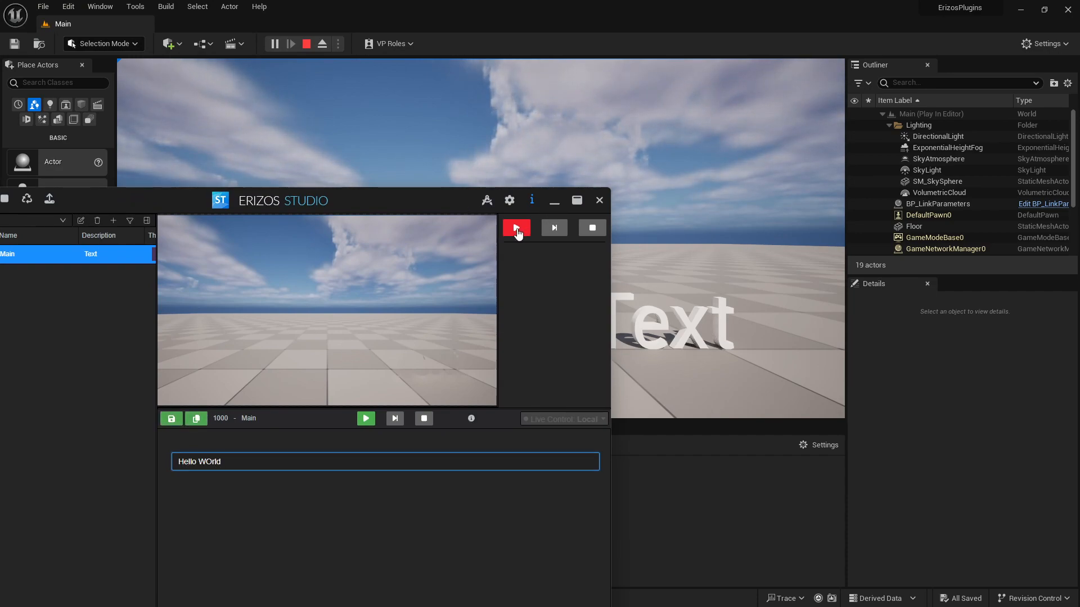
left_click(516, 228)
left_click_drag(407, 205, 365, 262)
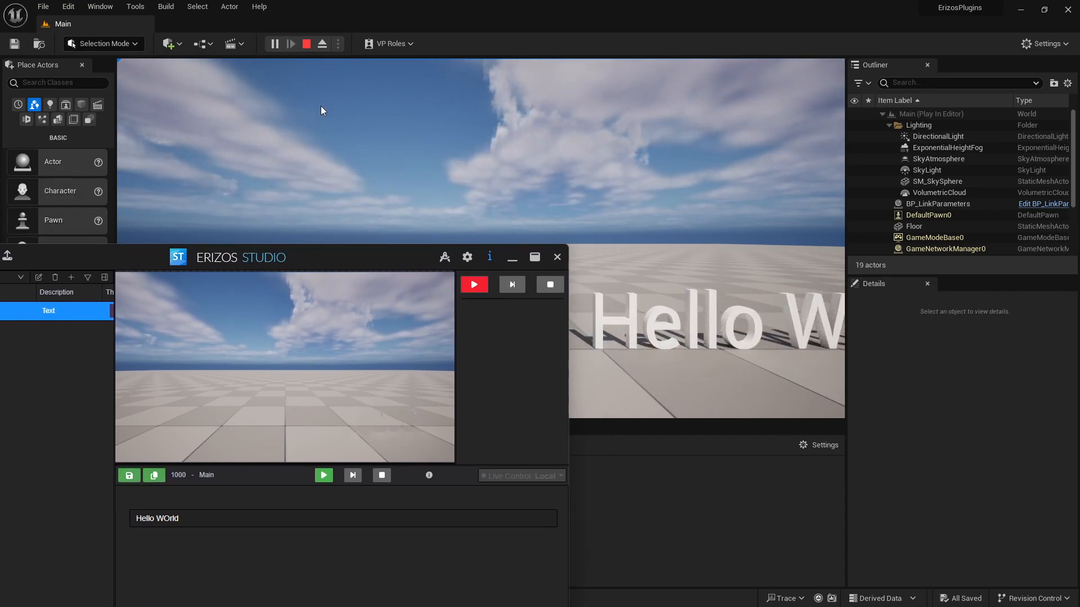
left_click(306, 43)
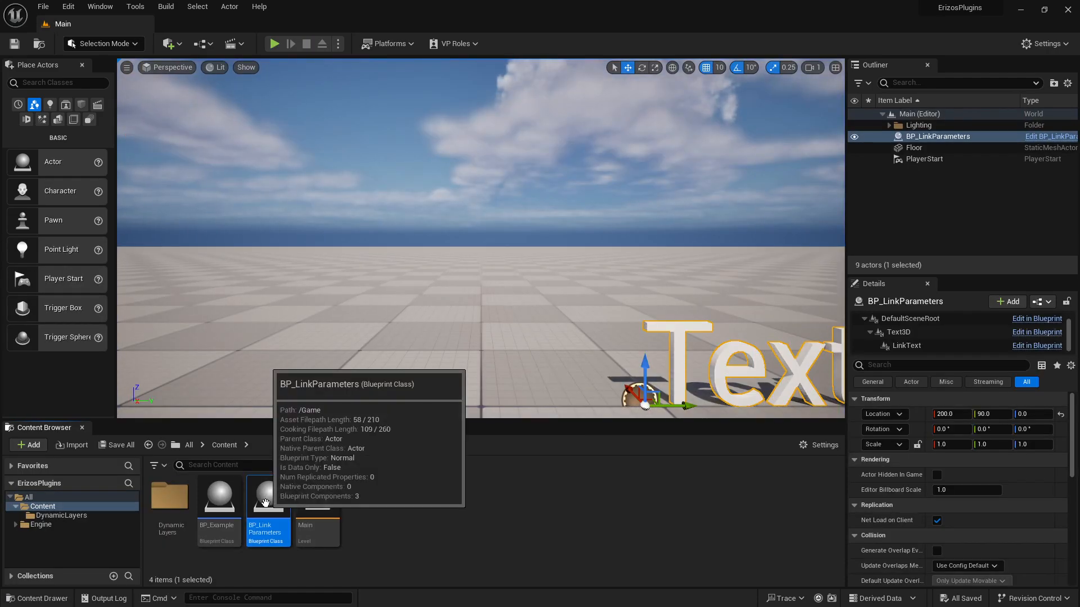
- Reopen the BP_LinkParameters blueprint and add a Link Color component as a child of Text3D
double_click(262, 505)
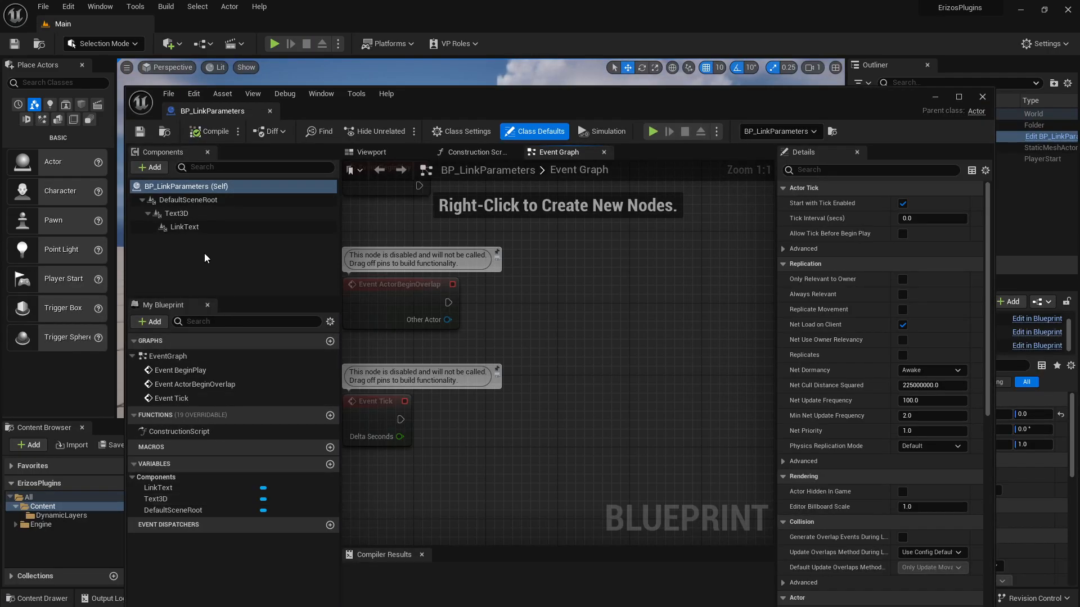
left_click(180, 214)
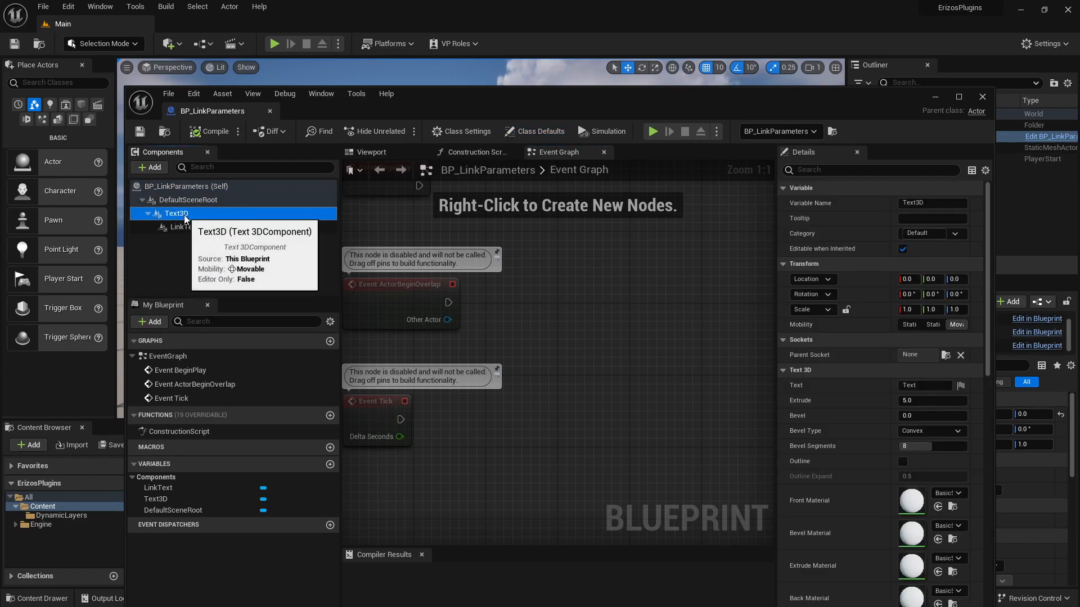
right_click(184, 215)
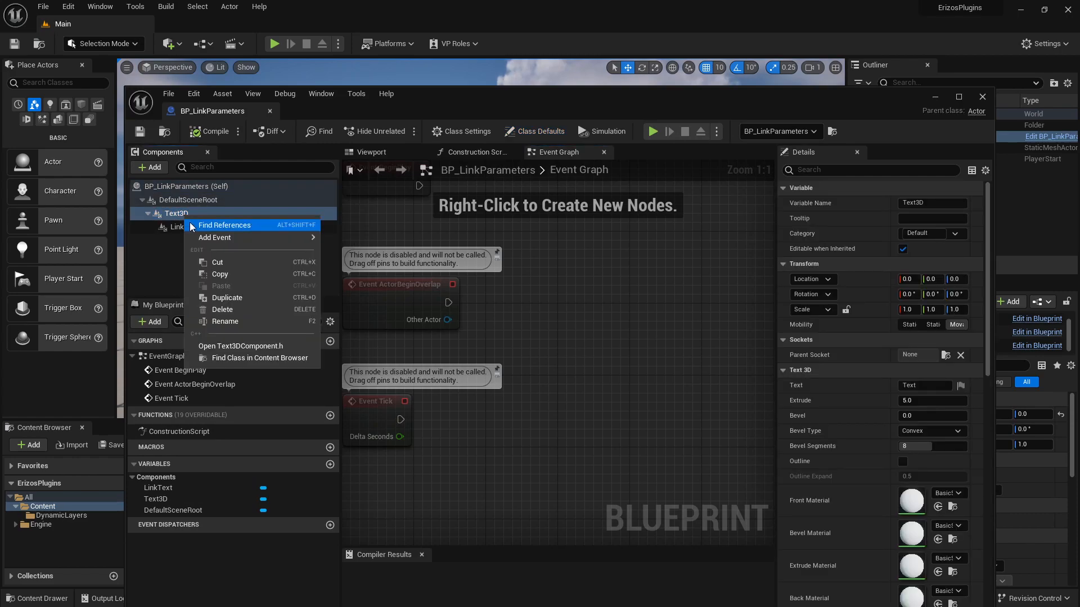
left_click(150, 167)
type("link")
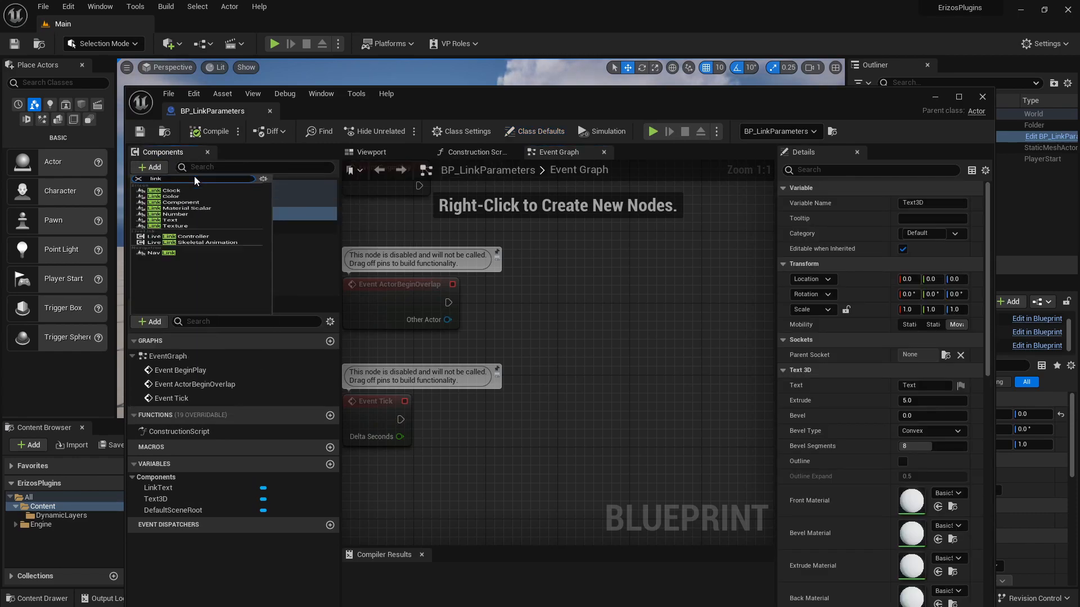
left_click(192, 211)
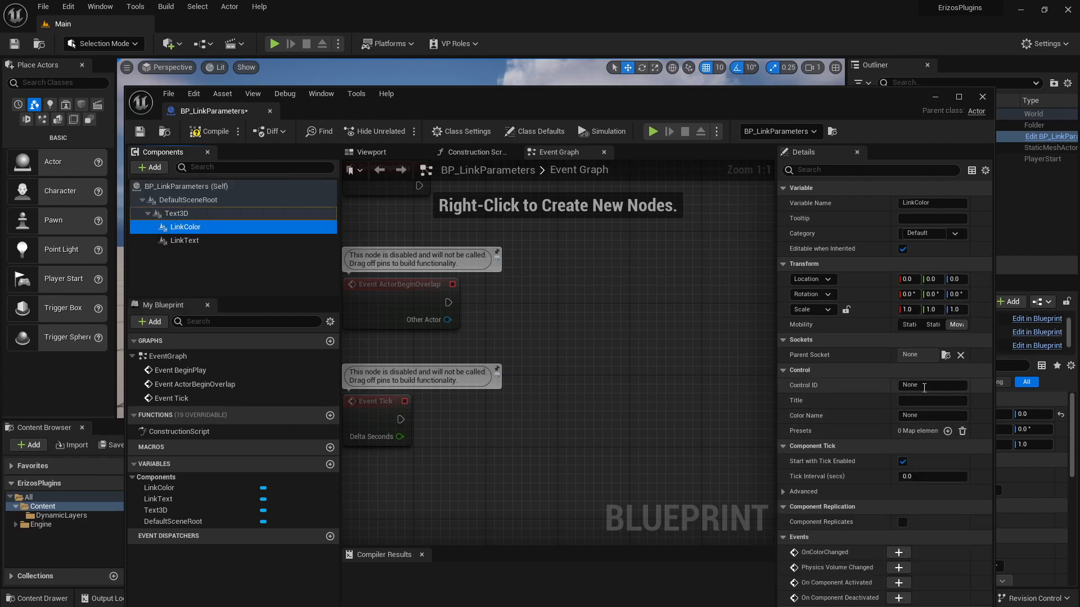
- Set the LinkColor component's Control ID to 003, Title to "My COlor" and Color Name to Color
left_click(924, 386)
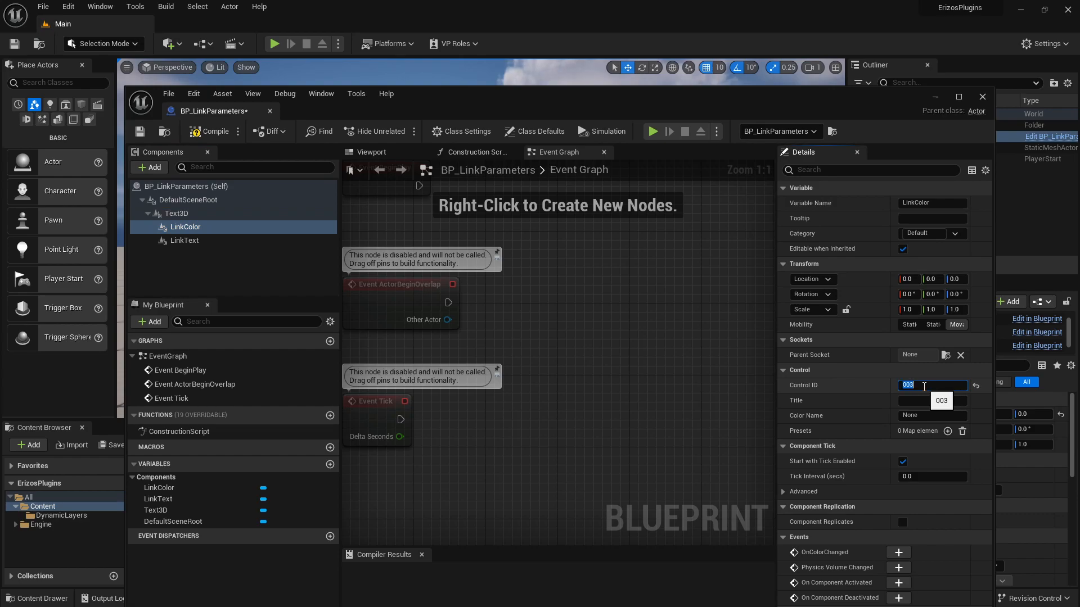
left_click(928, 399)
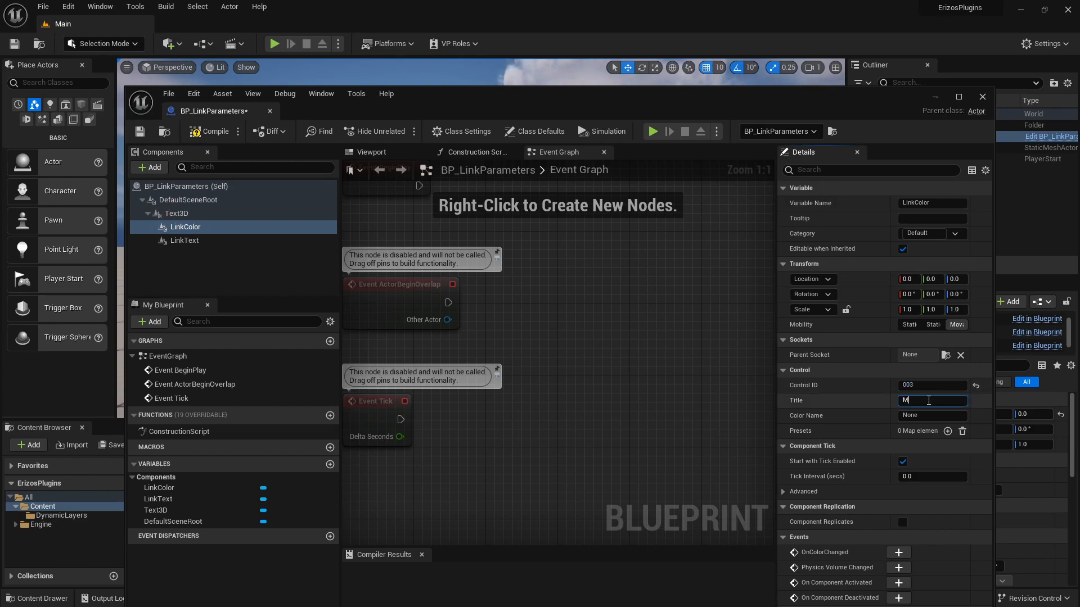
type("My COlor")
left_click(926, 416)
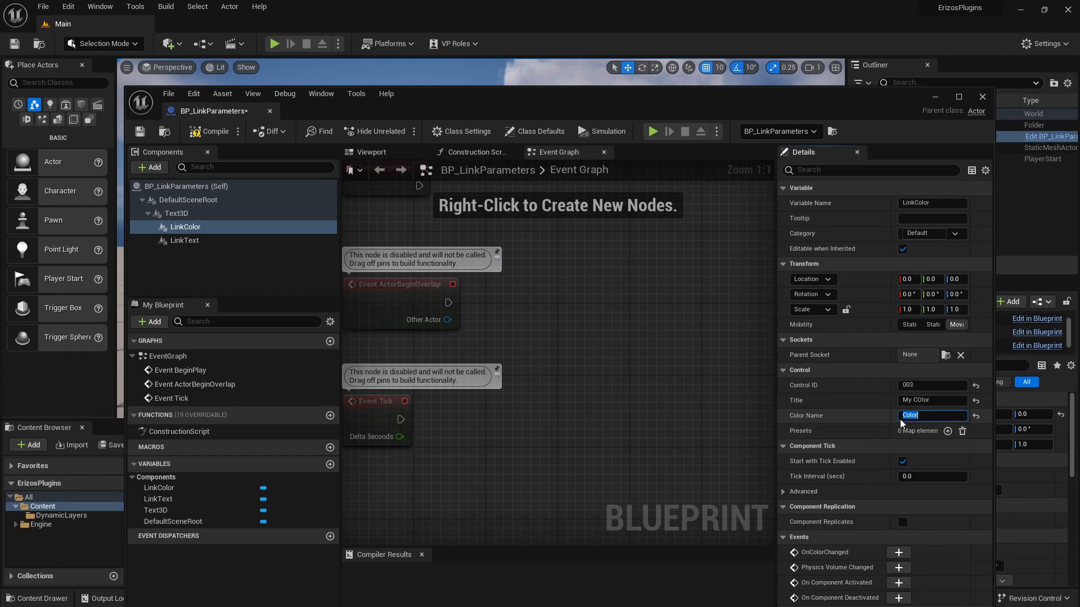
- Save and compile BP_LinkParameters with its color link, and close the blueprint editor
left_click(140, 131)
left_click(202, 133)
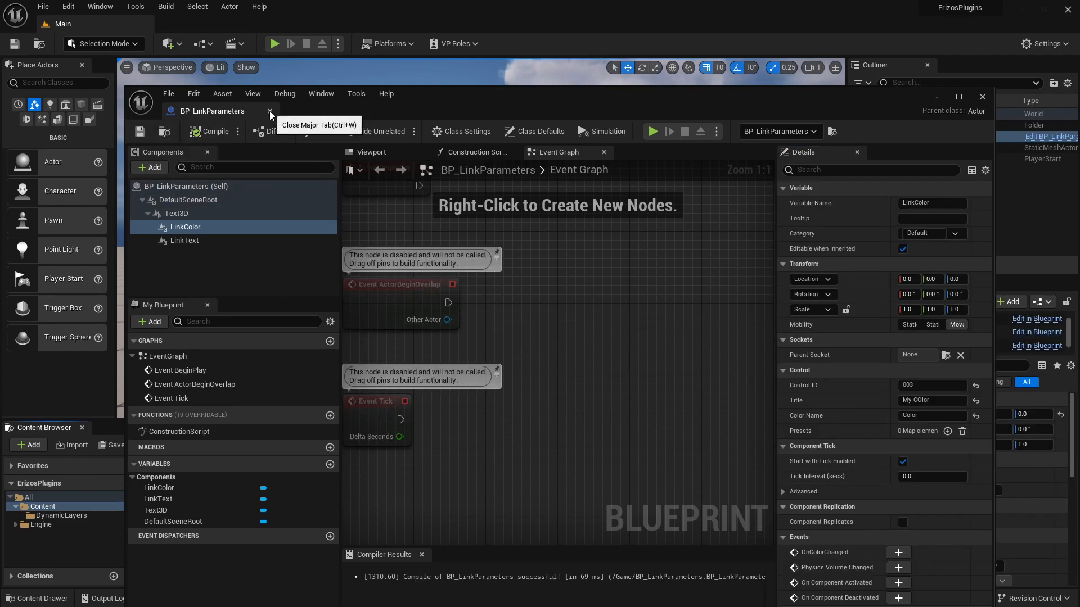
left_click(270, 112)
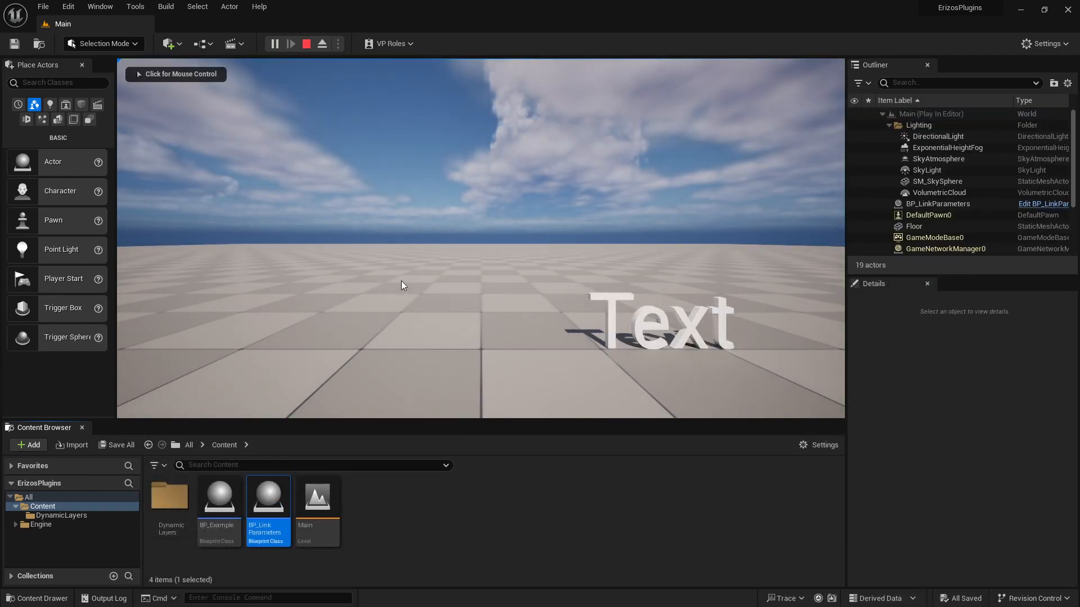
- Switch to Erizos Studio and re-import the Main page so it picks up the blueprint's color control
key("alt+Tab")
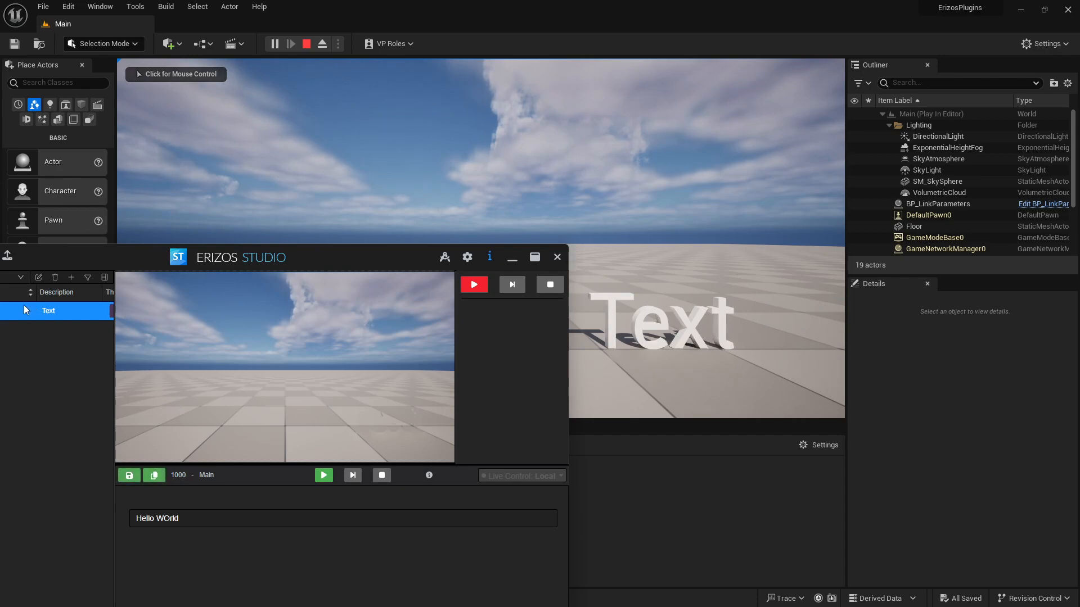
left_click_drag(126, 258, 281, 207)
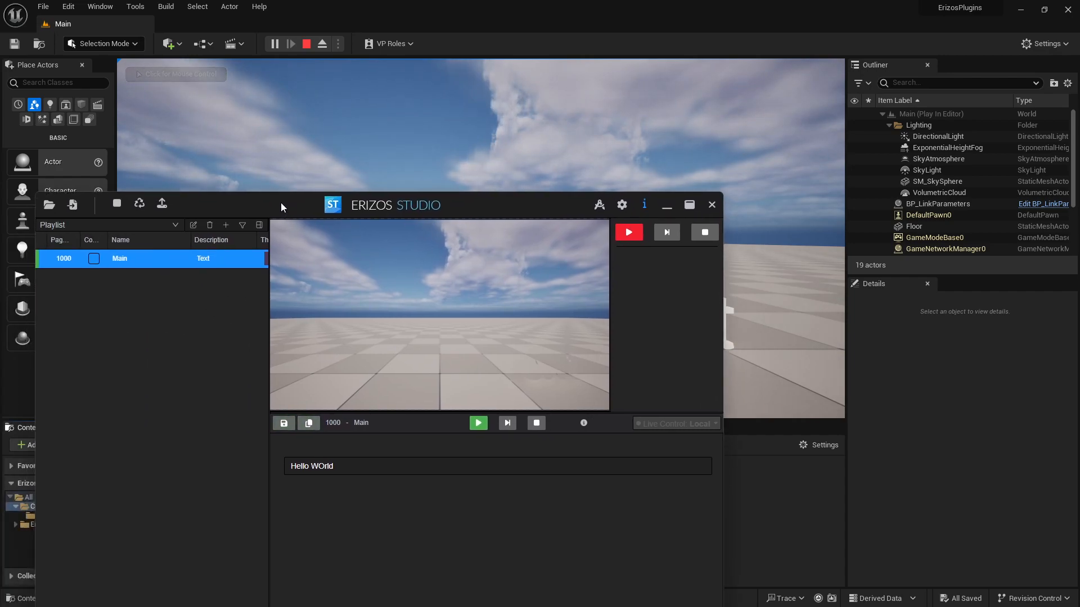
right_click(137, 263)
left_click(123, 386)
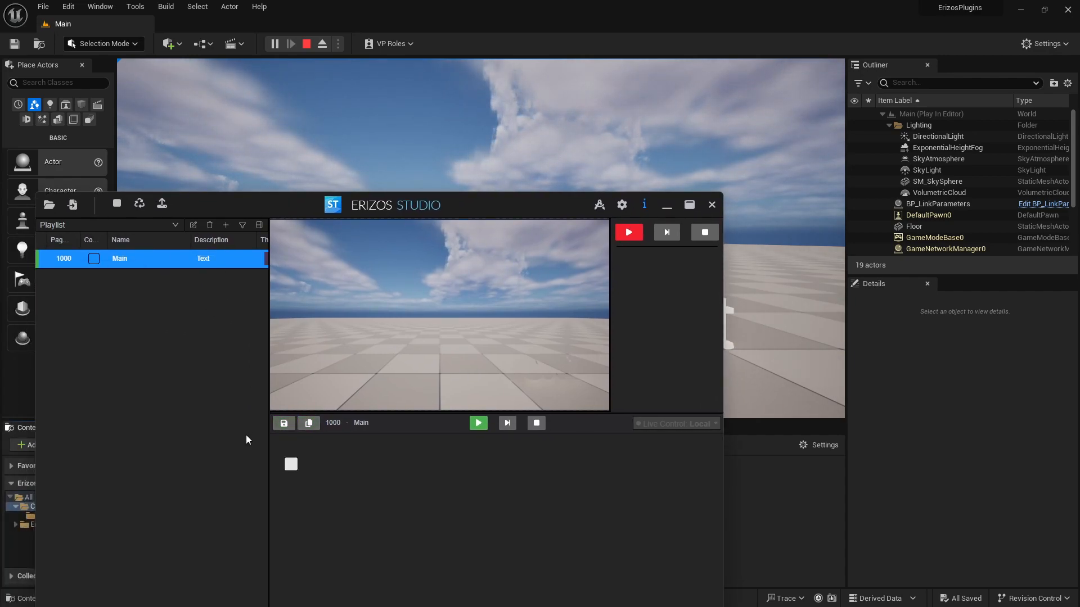
- Set the Main page's color to the dark red #c01e1eff and play it out to program
left_click(291, 465)
left_click(366, 441)
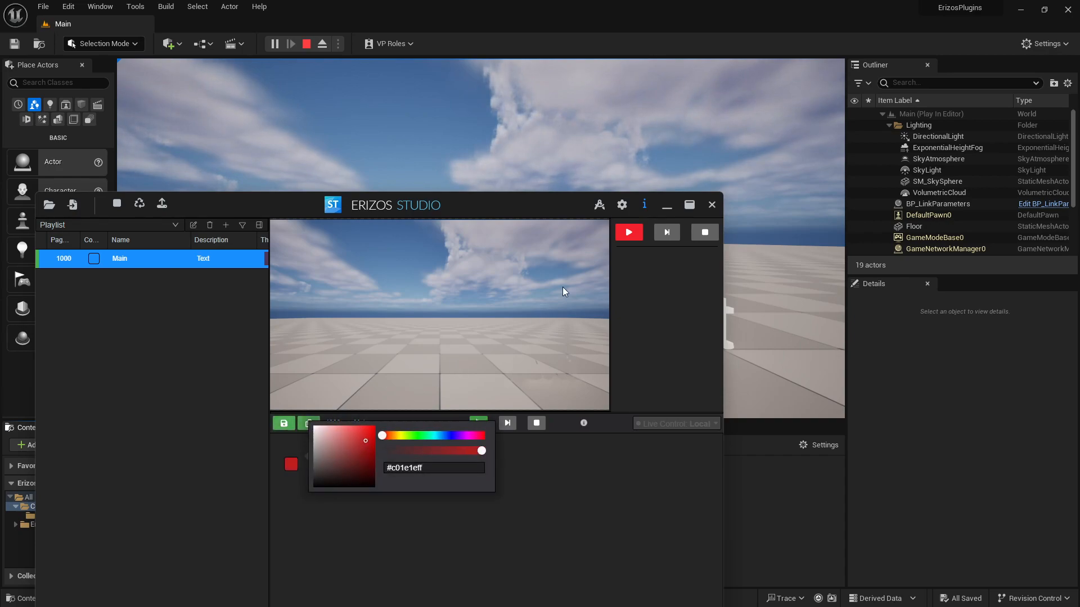
left_click_drag(496, 209, 336, 235)
left_click(463, 257)
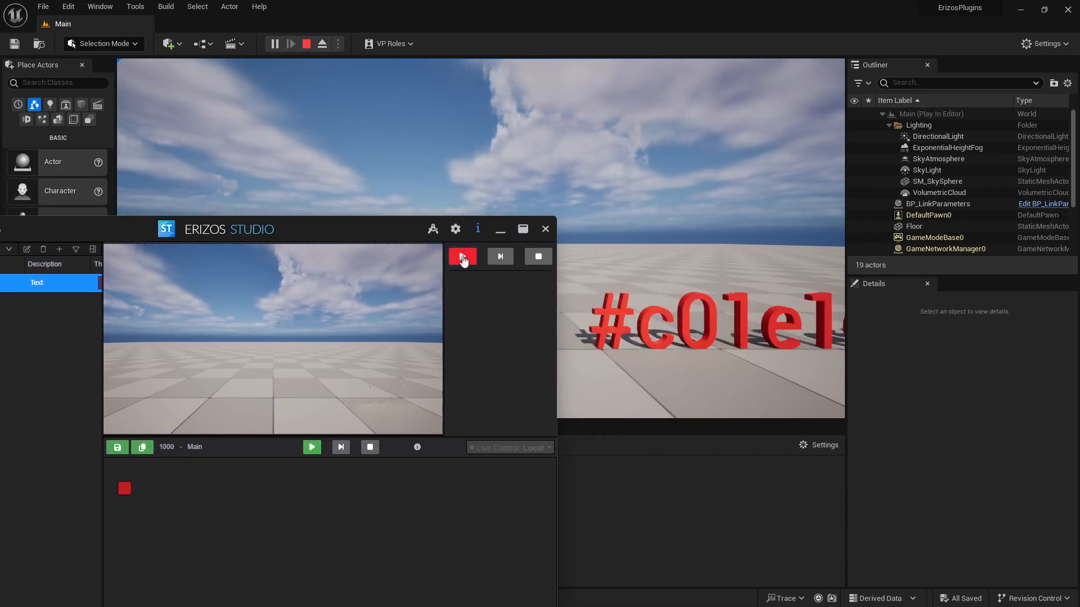
left_click_drag(322, 239, 454, 212)
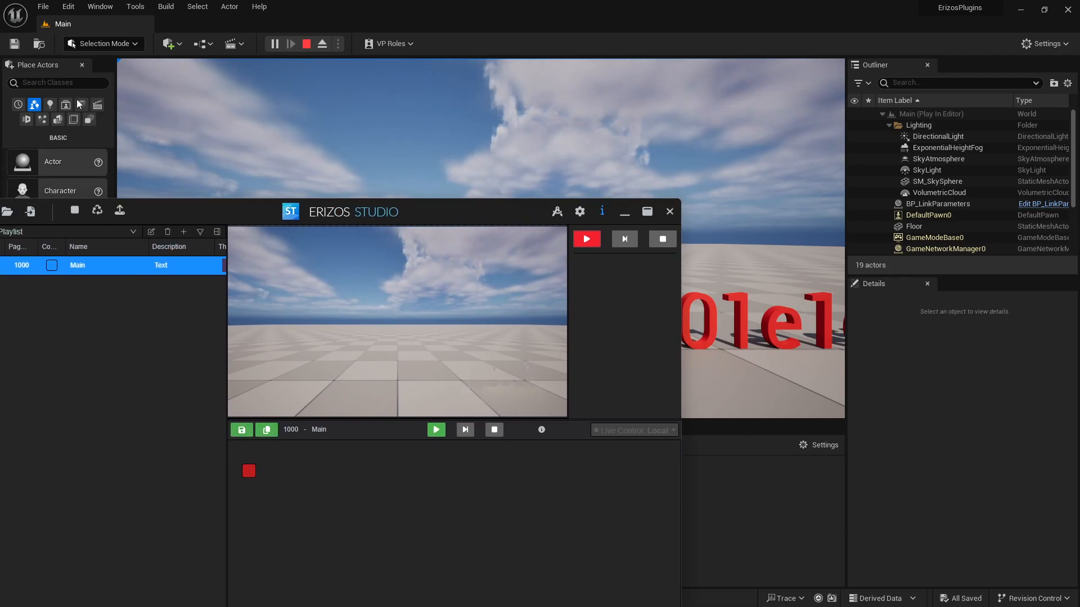
- Stop the running level, reopen BP_LinkParameters and set the LinkColor component's Control ID to 004
left_click(307, 44)
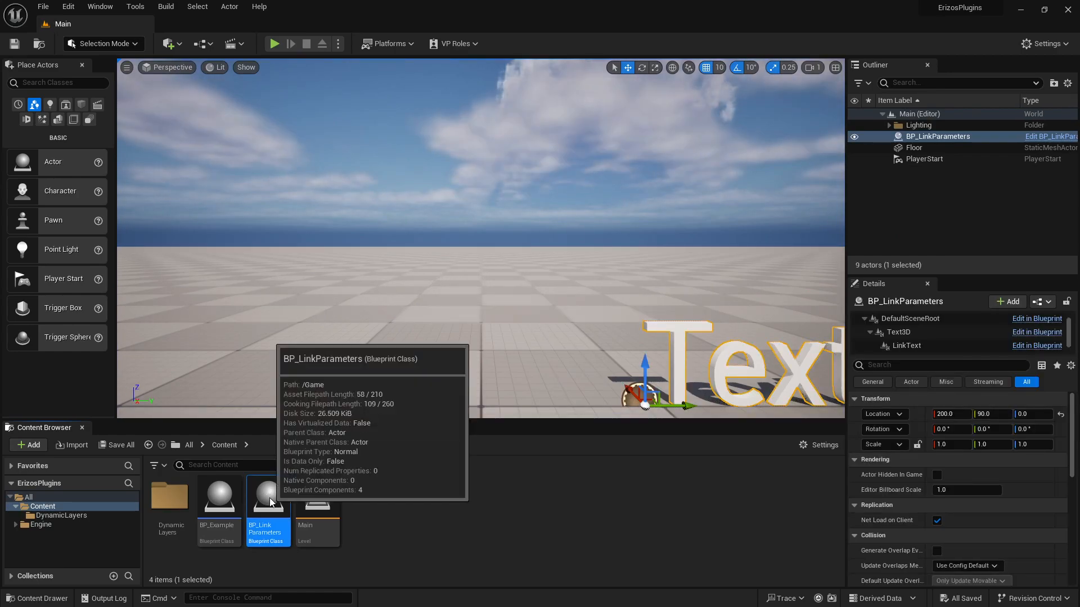
double_click(269, 498)
left_click(184, 226)
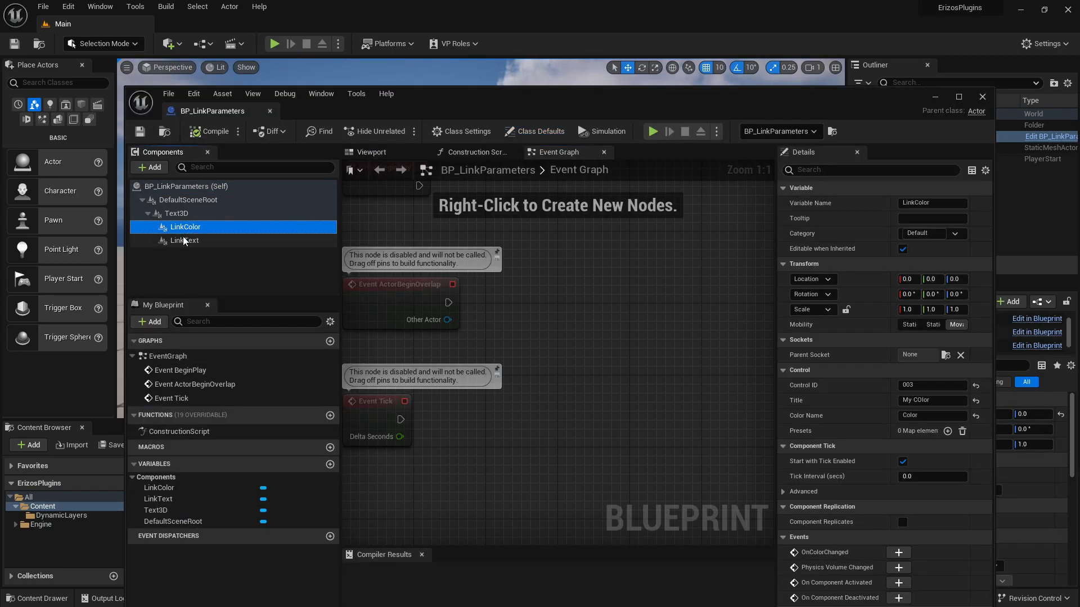
left_click(183, 239)
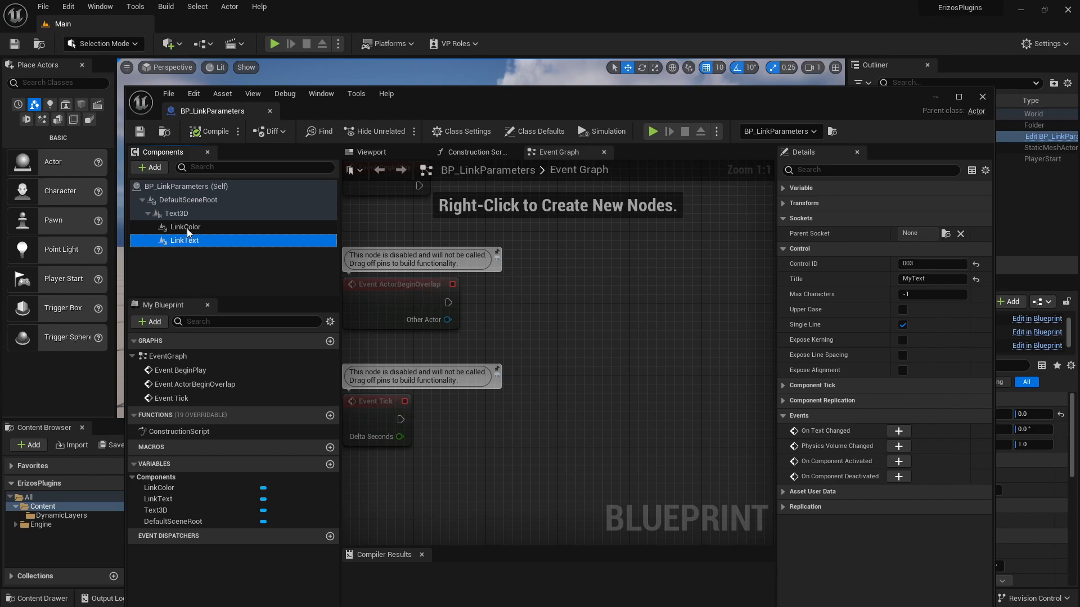
left_click(185, 227)
left_click(924, 386)
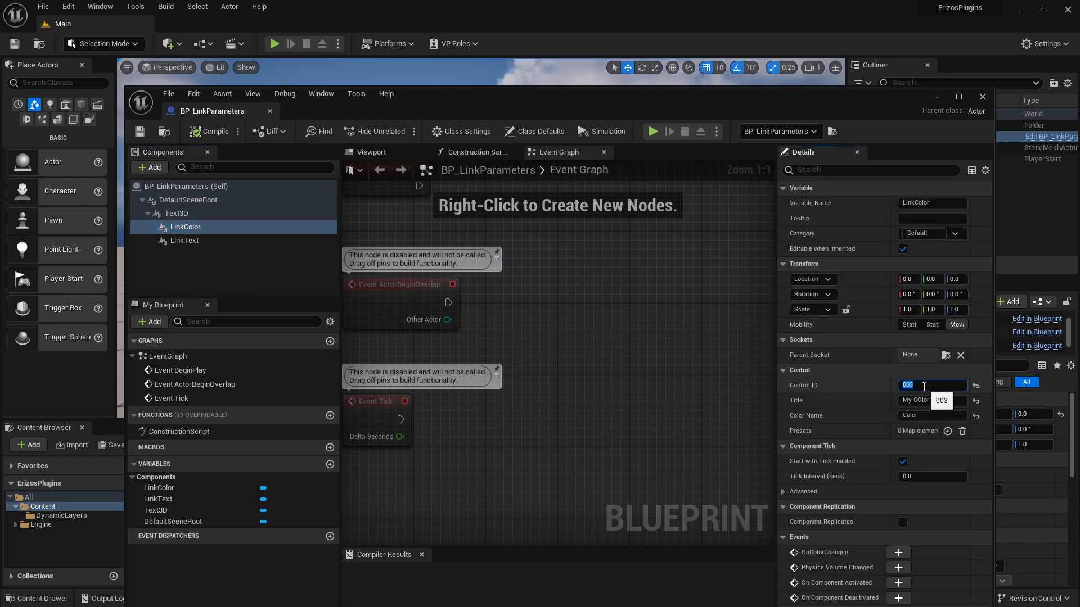
type("004")
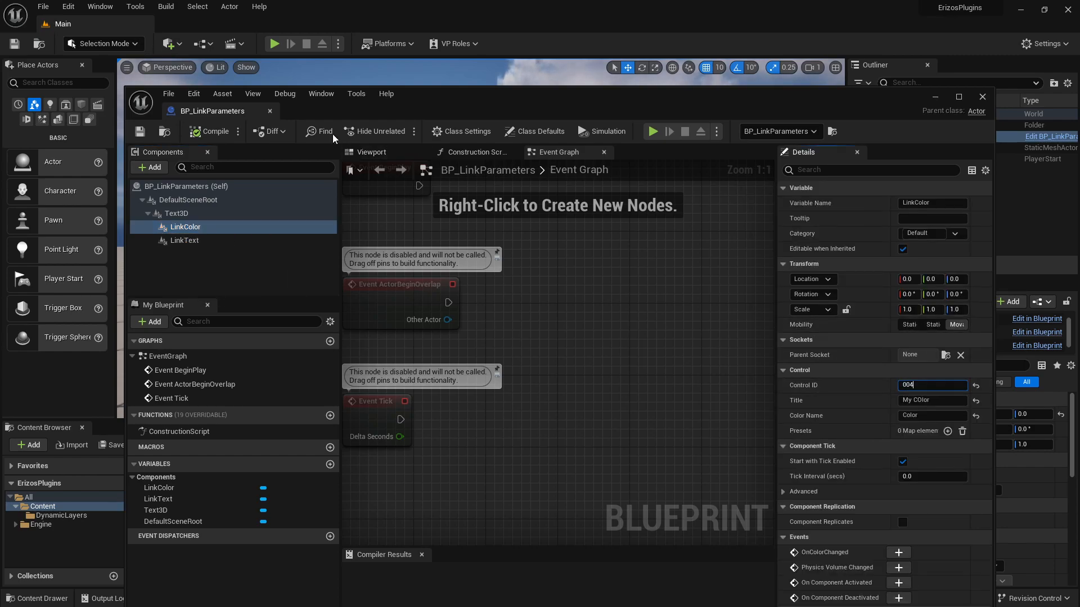
- Compile, save and close BP_LinkParameters, and run the level again
left_click(204, 132)
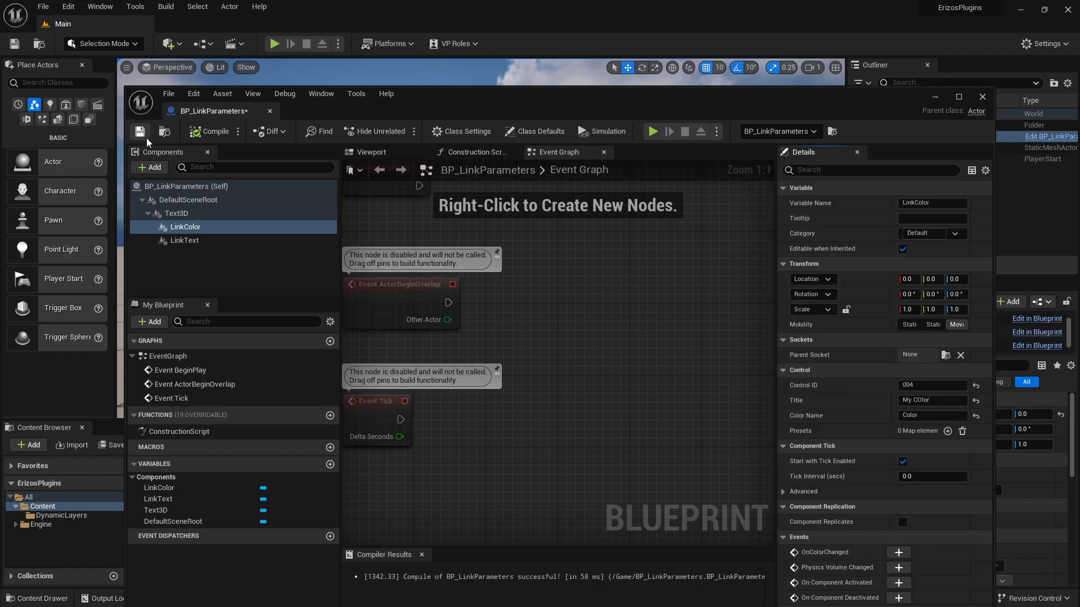
left_click(269, 111)
left_click(275, 44)
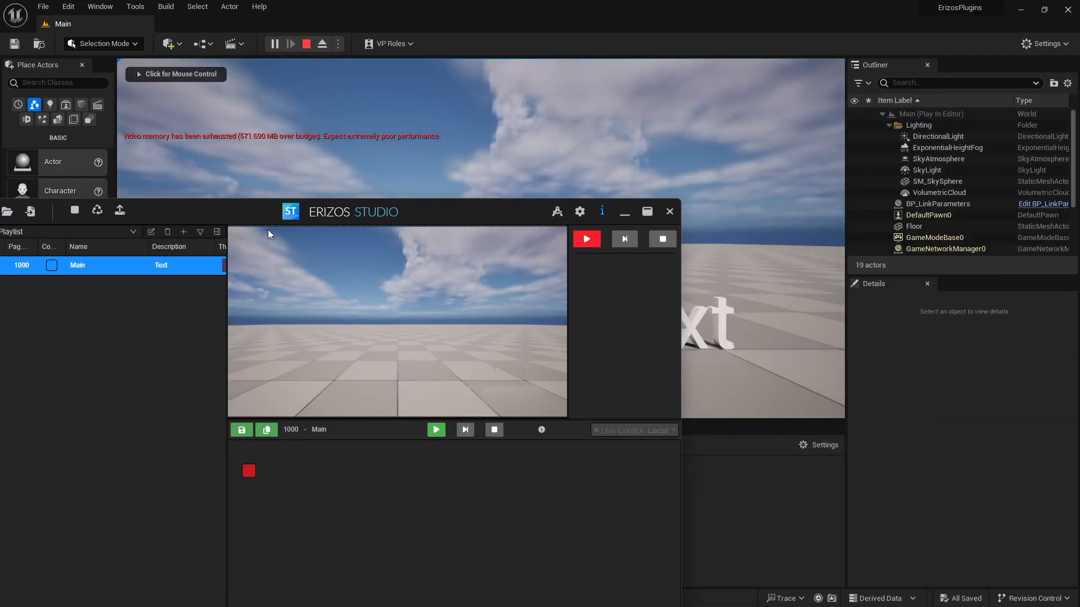
- Re-import the Main page in Erizos Studio and play it out to program with My COlor set to bright red
right_click(100, 261)
left_click(72, 384)
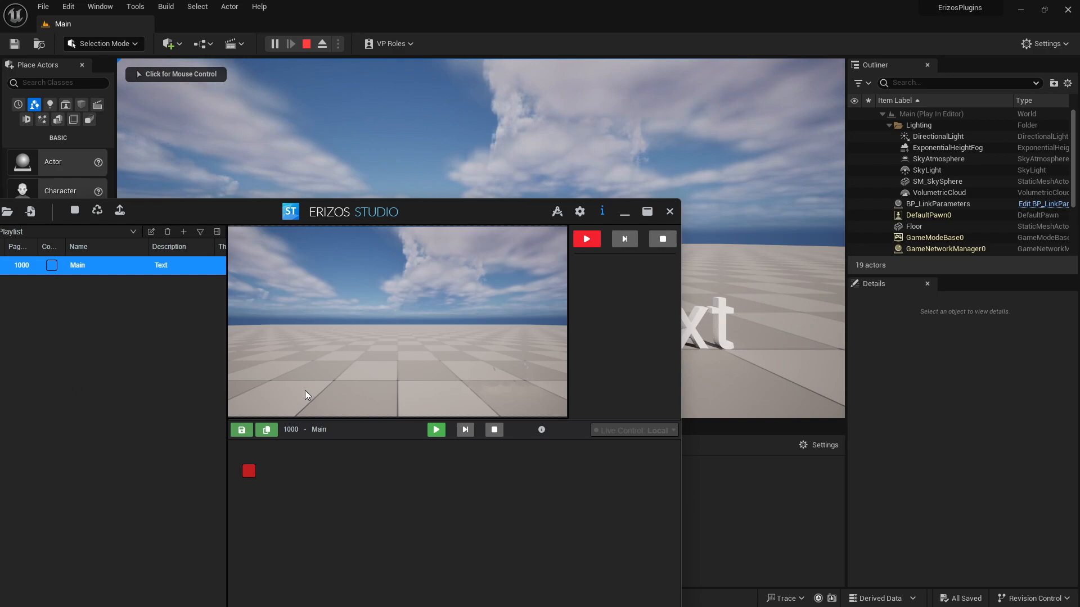
left_click(275, 470)
left_click(385, 466)
left_click(457, 437)
left_click_drag(457, 438, 523, 397)
left_click(595, 237)
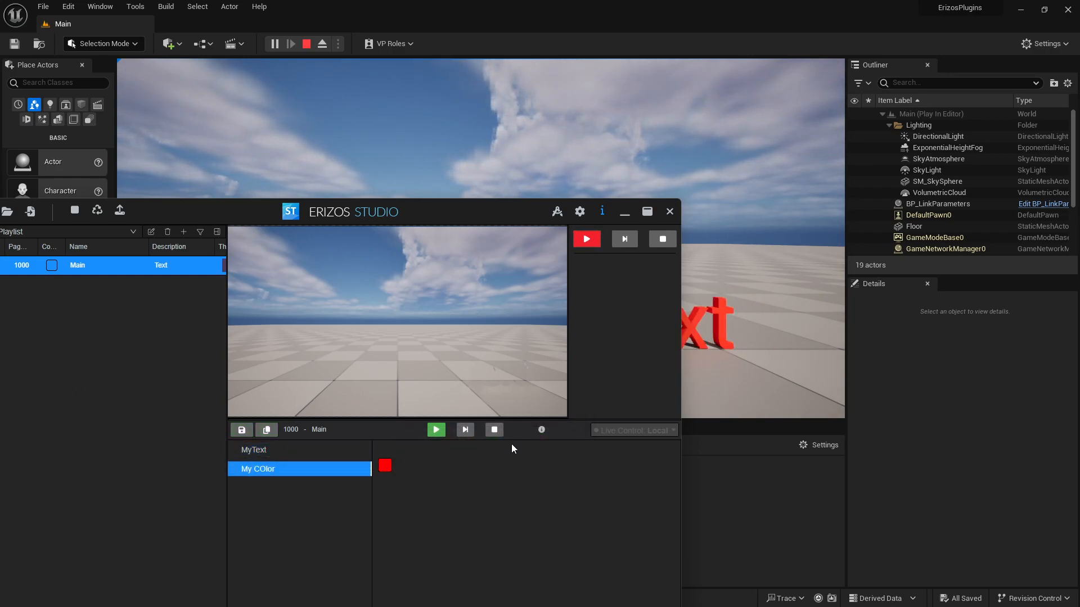
- Set My COlor to the green #68fd00ff and play the Main page out to program
left_click(385, 466)
left_click(504, 436)
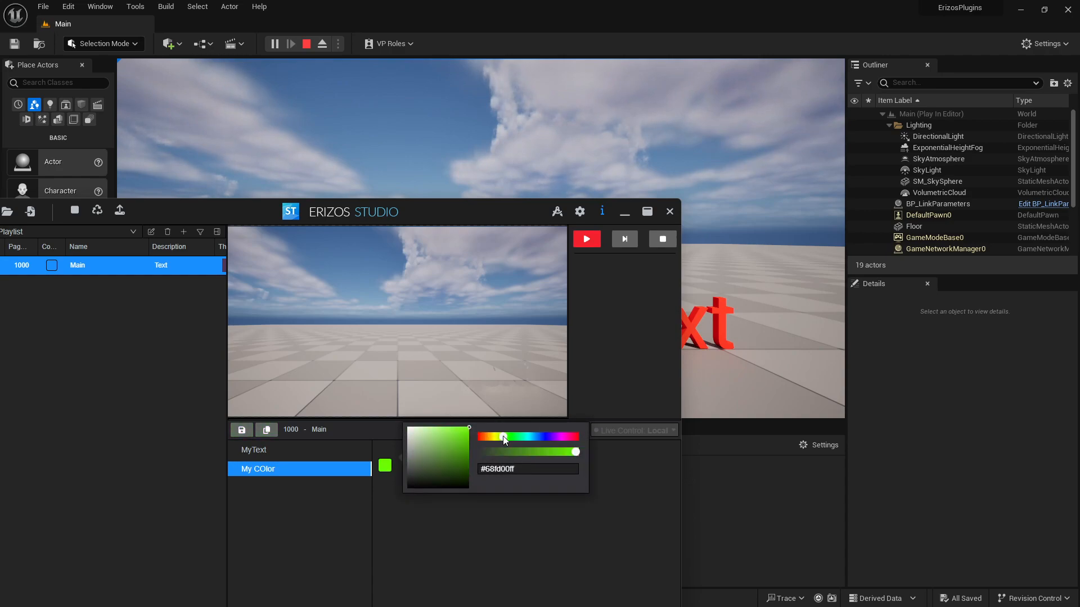
left_click(586, 239)
left_click_drag(486, 213, 400, 201)
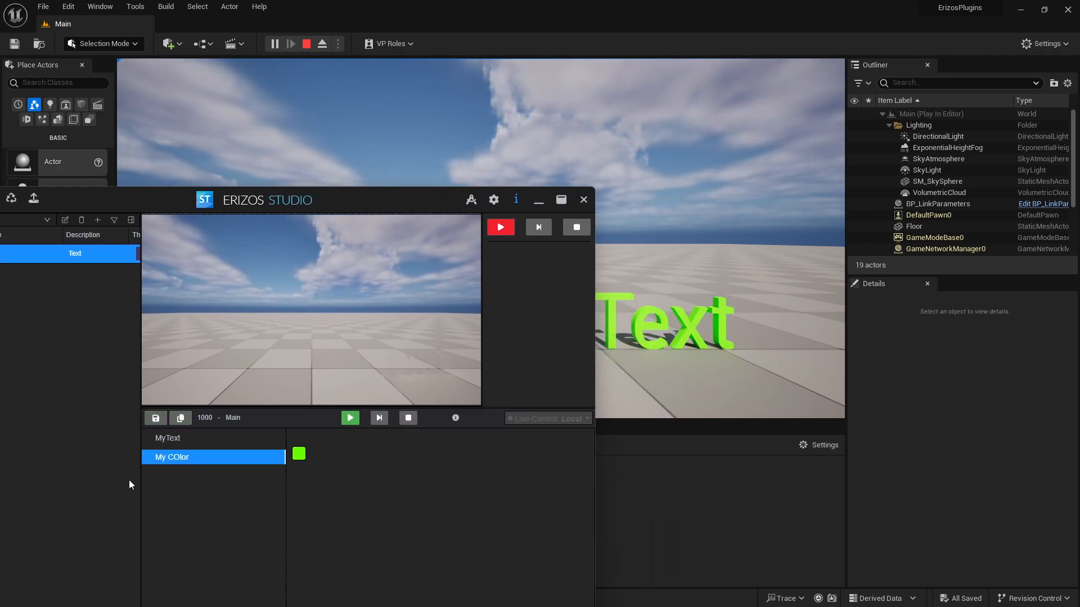
- Set MyText to "Change COlor", play the page out to program and view the whole text in the running level
left_click(188, 441)
left_click(325, 451)
type("Change COlor")
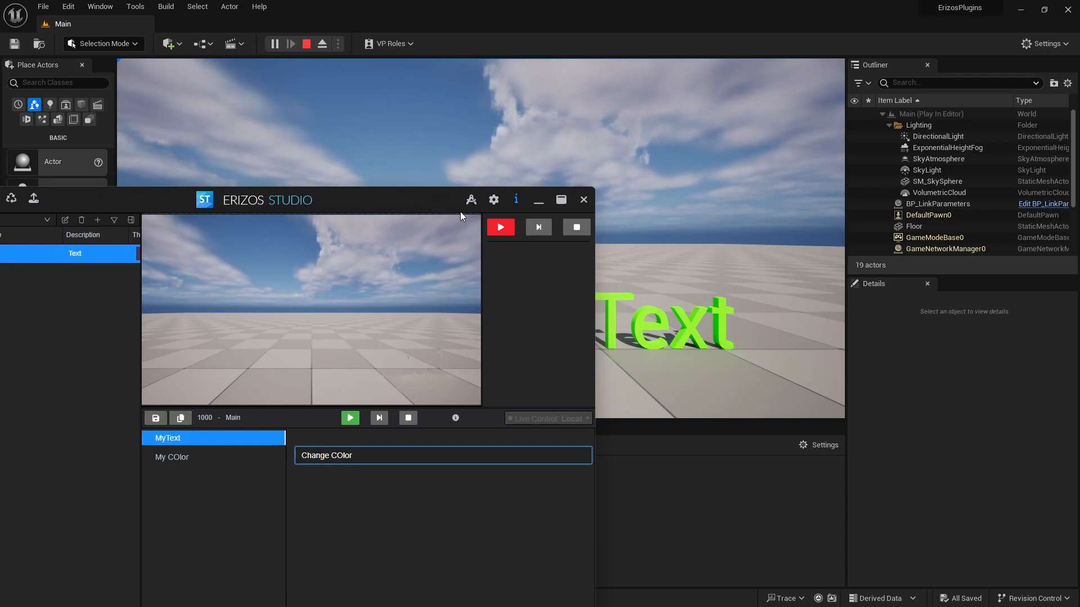
left_click(500, 227)
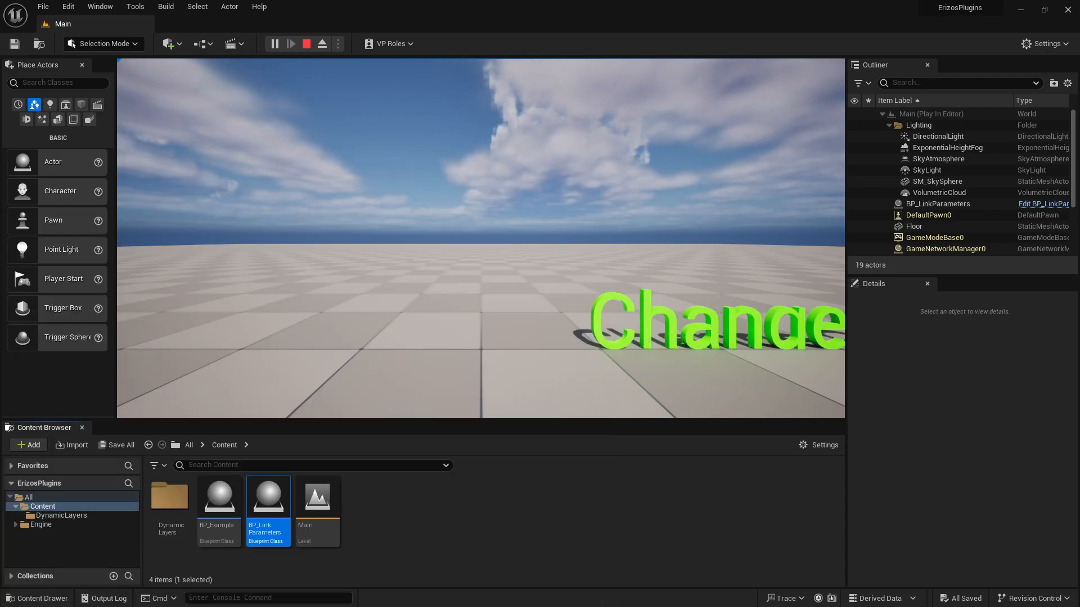
left_click(795, 281)
key("shift+F1")
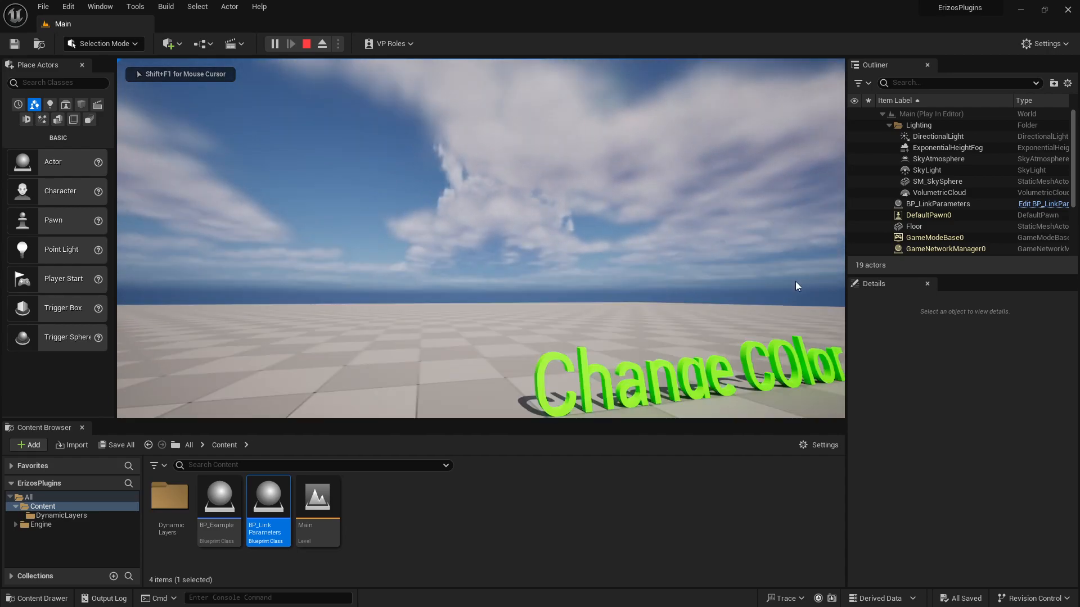
- Return to Erizos Studio and open the Templates Manager
key("alt+Tab")
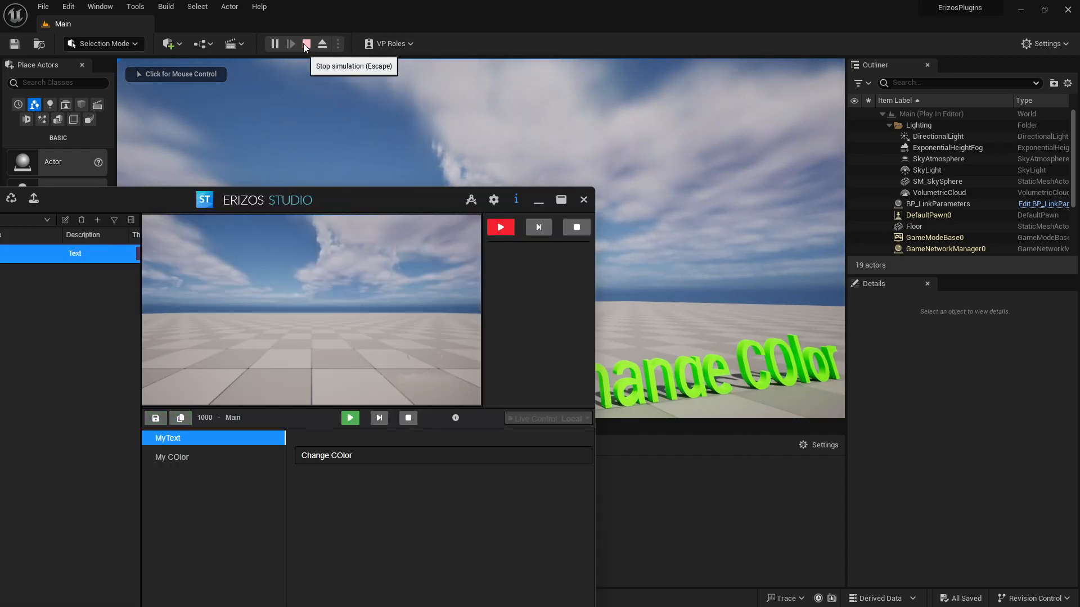
left_click_drag(371, 210, 568, 148)
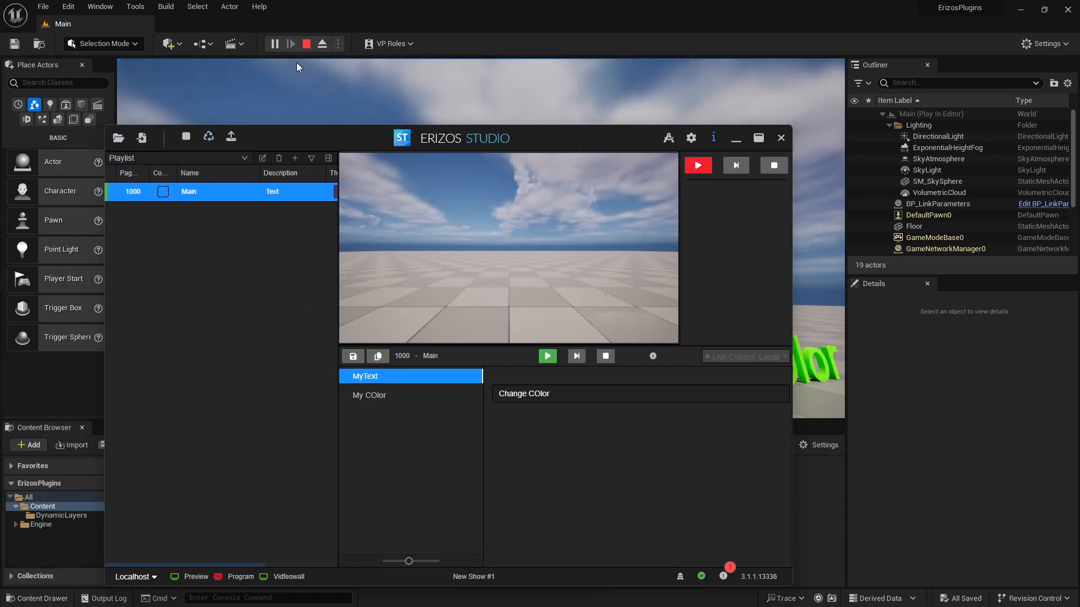
left_click(117, 139)
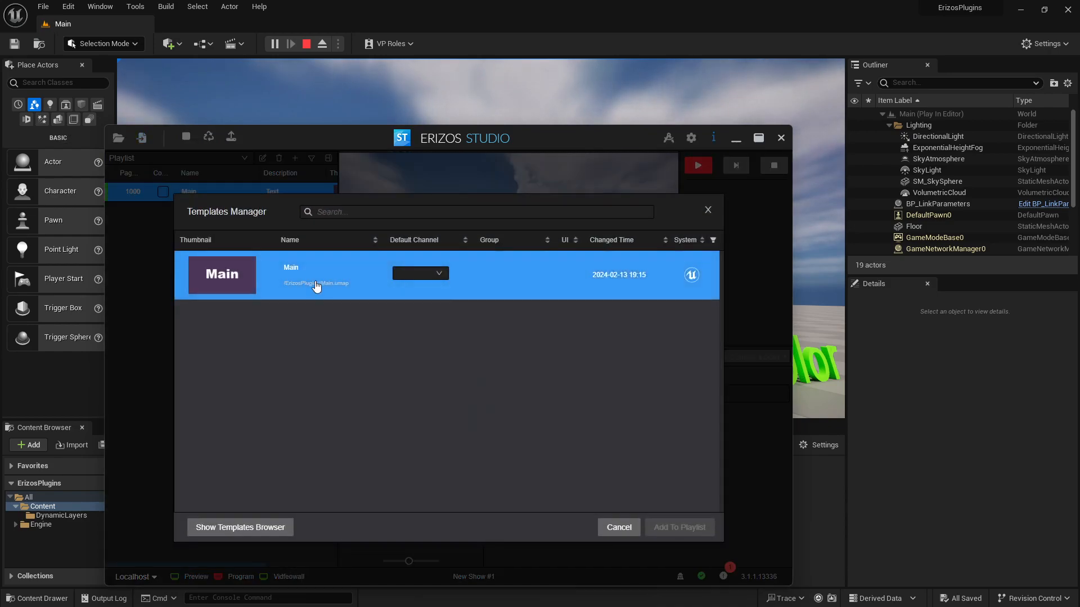
- Stop the running level, reopen BP_LinkParameters and add a Control Layer component
left_click(307, 44)
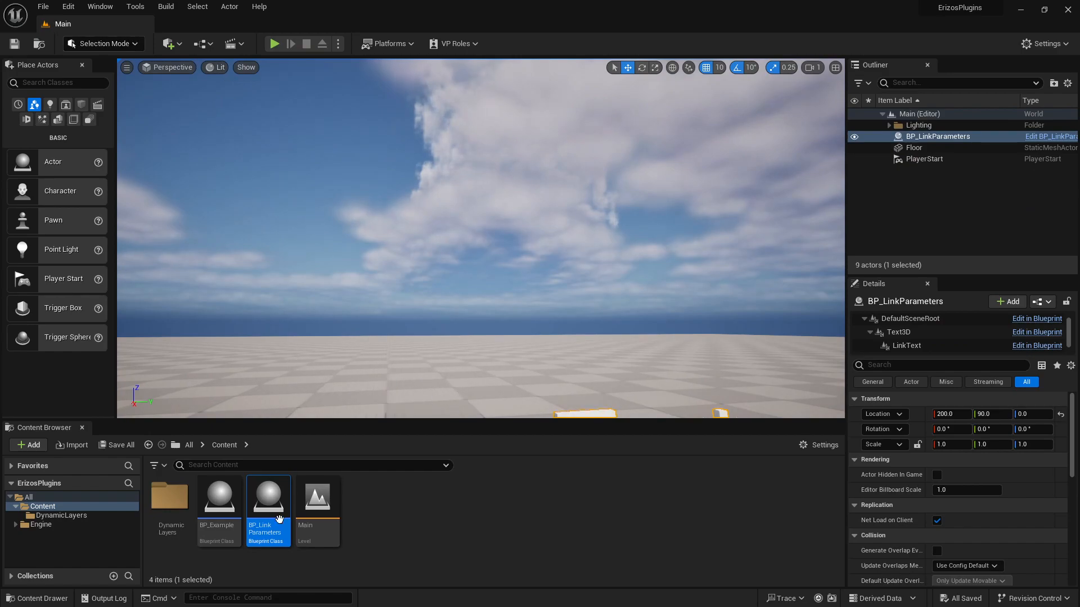
double_click(281, 512)
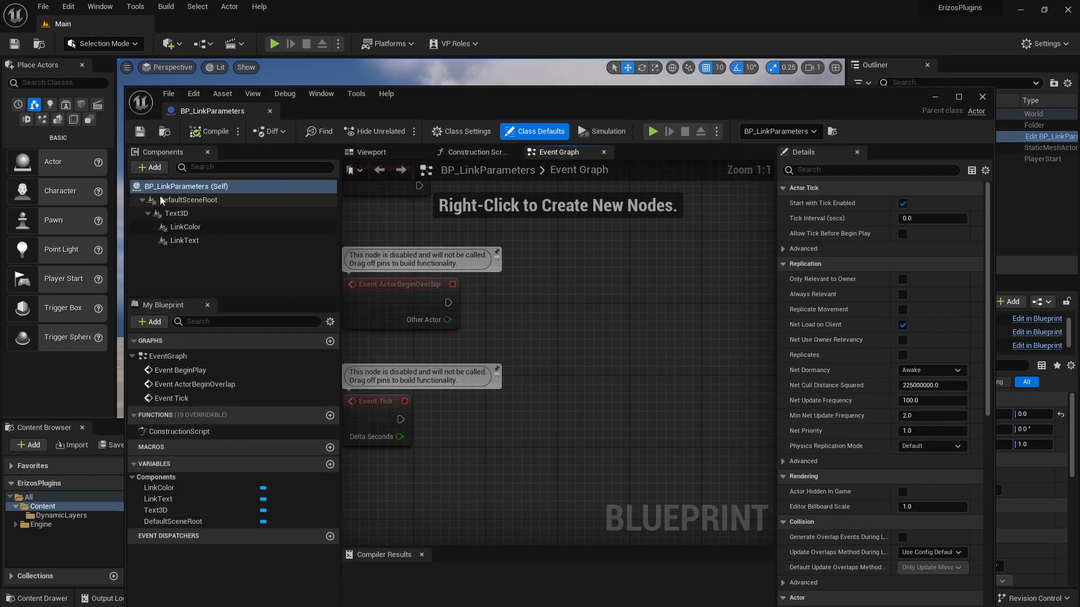
left_click(154, 166)
type("control")
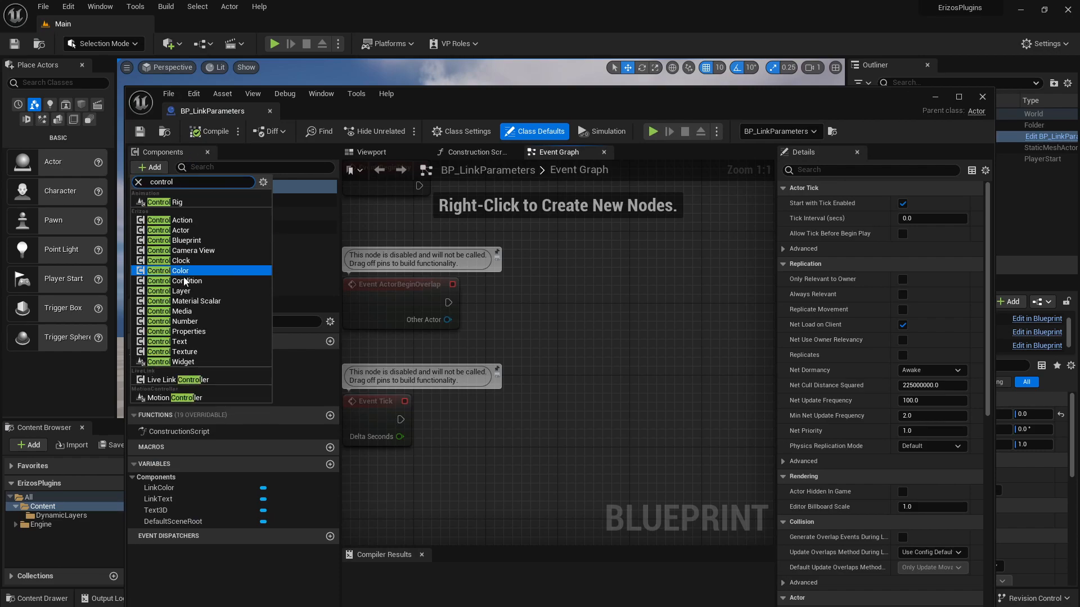
left_click(181, 289)
left_click(241, 258)
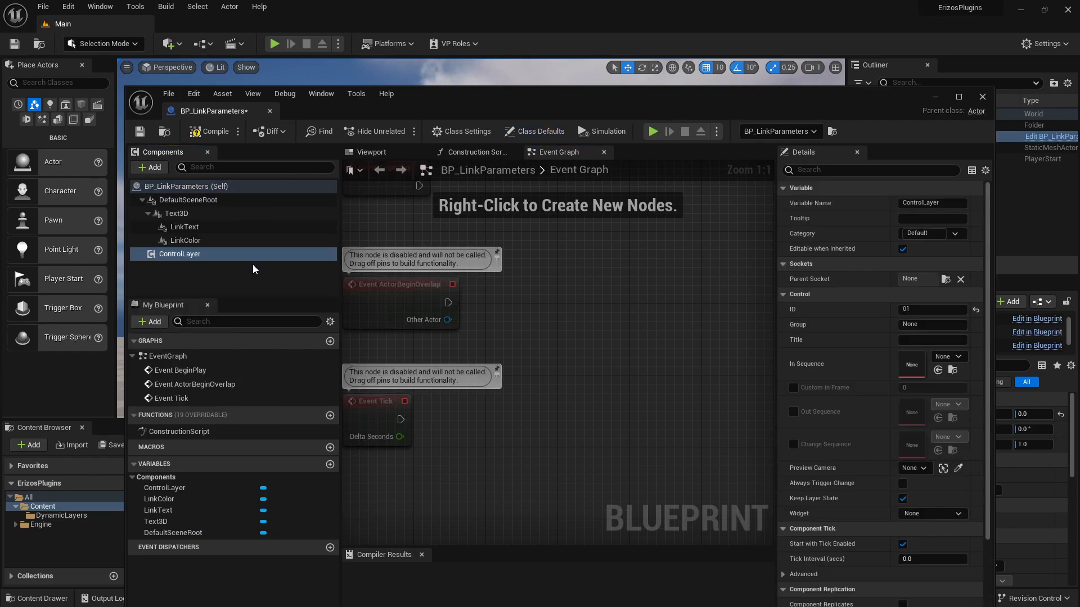
- Set the ControlLayer's ID to LTaxtWithColor and Title to Text With Color, and compile, save and close the blueprint
left_click(945, 310)
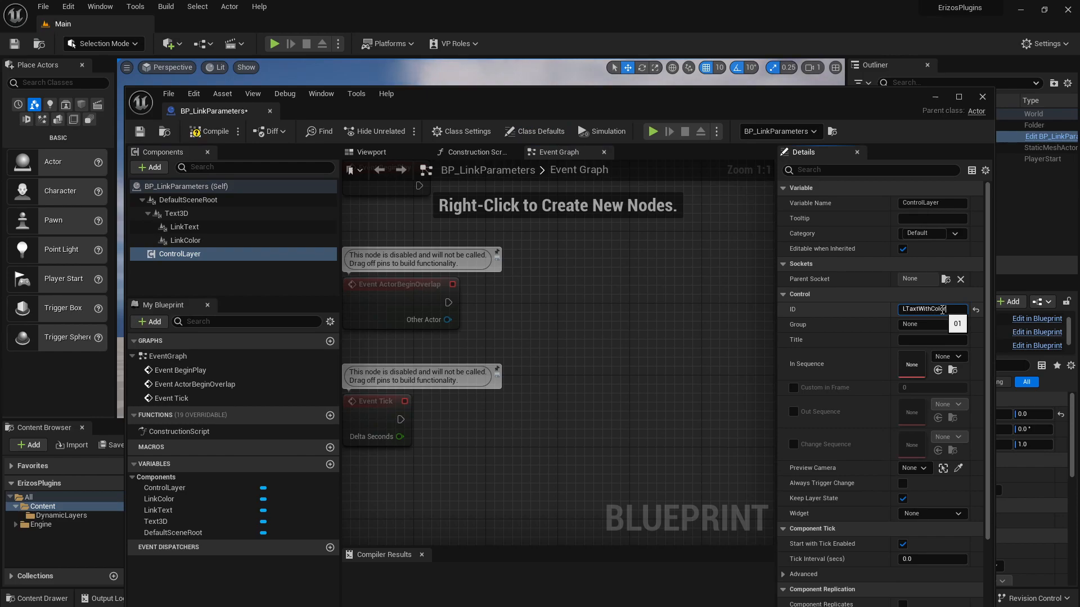
key("Tab")
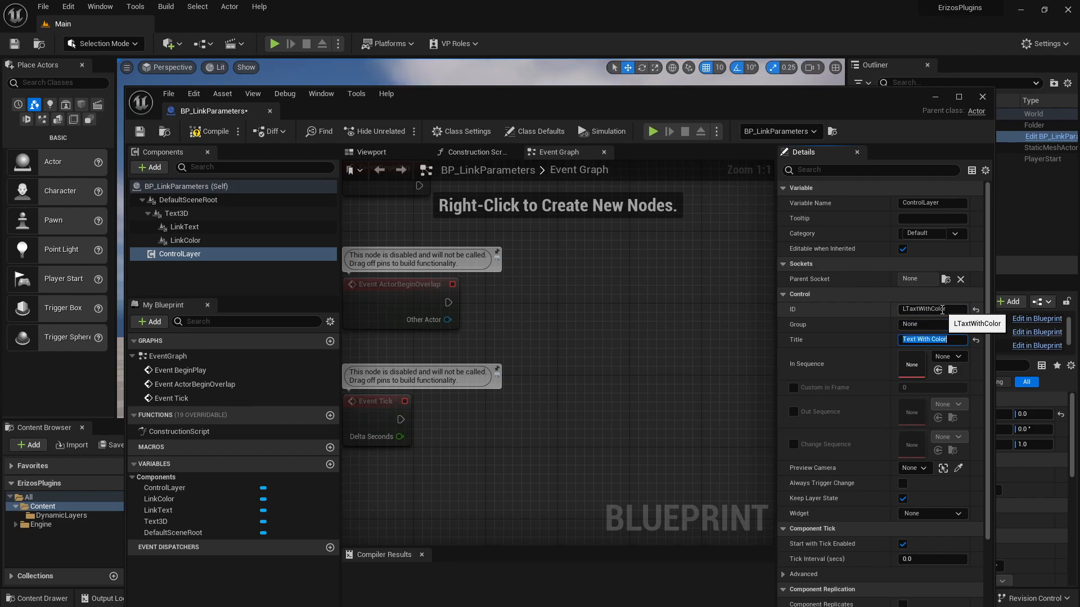
left_click(210, 135)
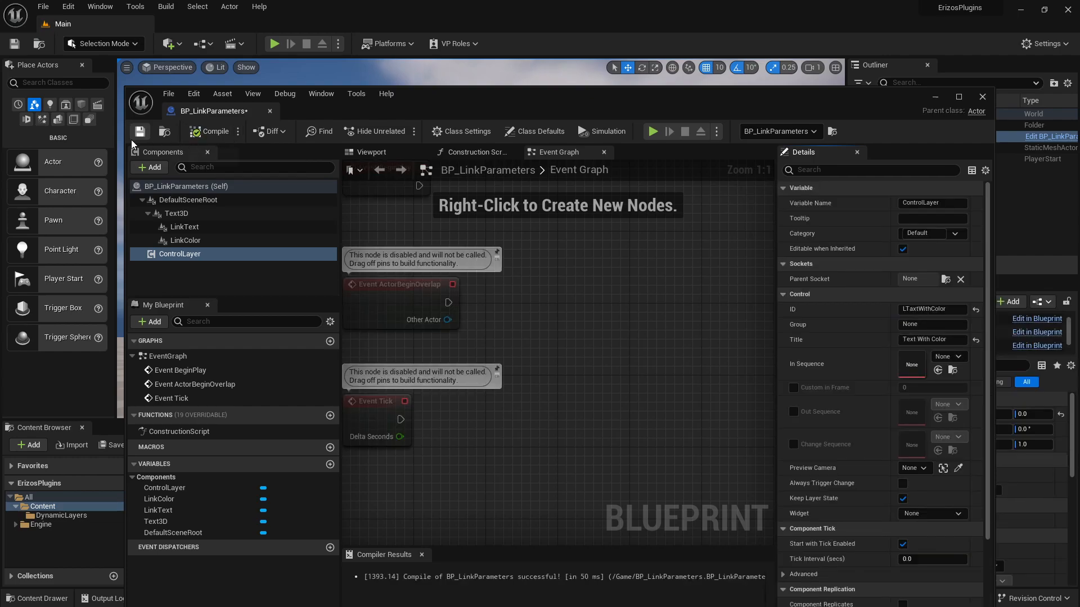
left_click(269, 111)
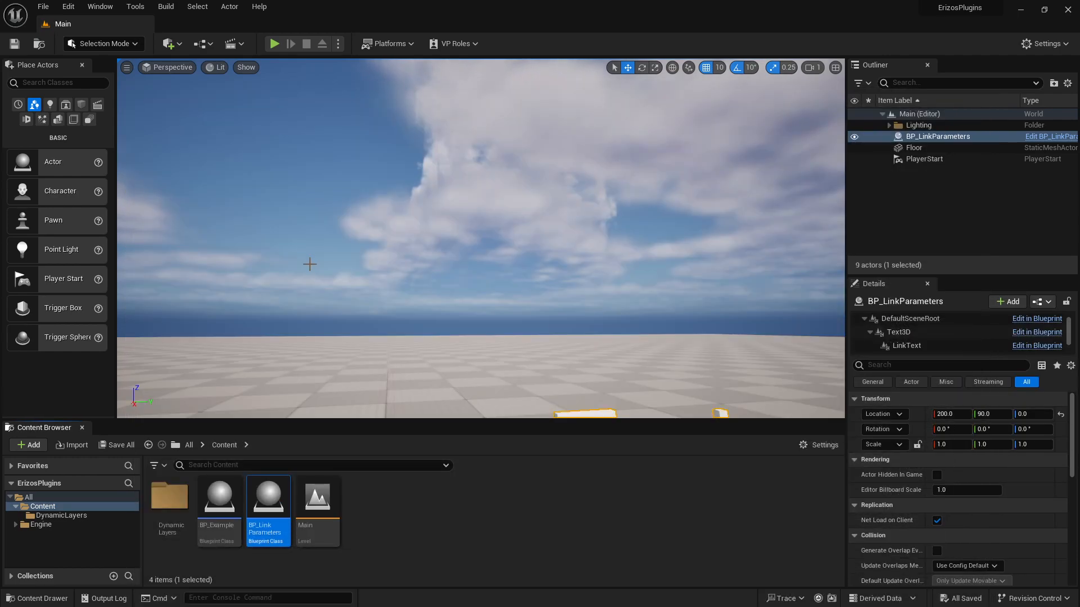
- Try to re-import the Main template in Erizos Studio while the level is stopped
key("alt+Tab")
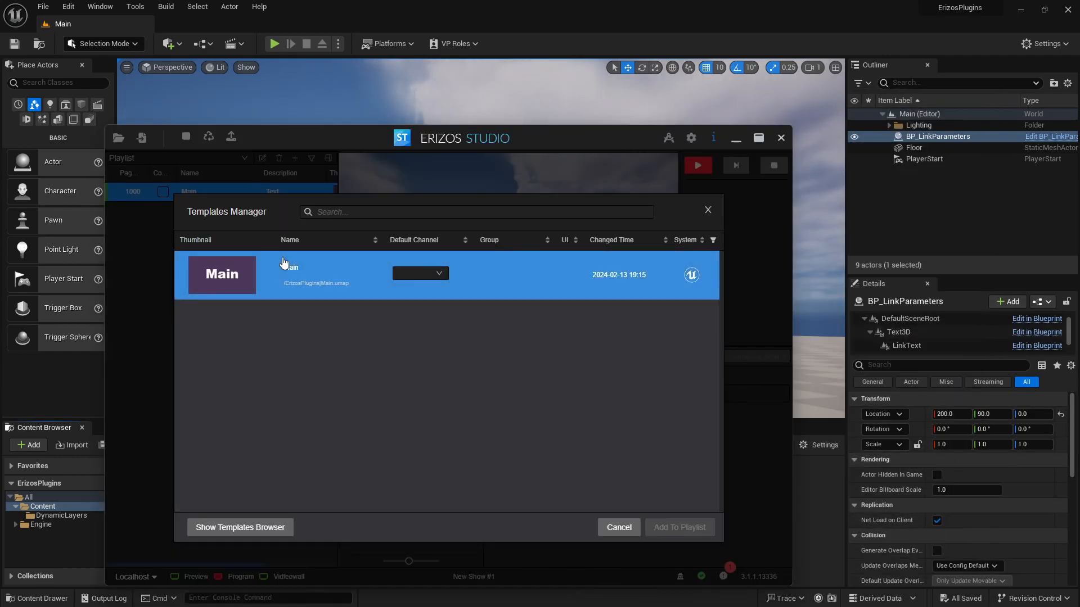
right_click(283, 259)
left_click(313, 285)
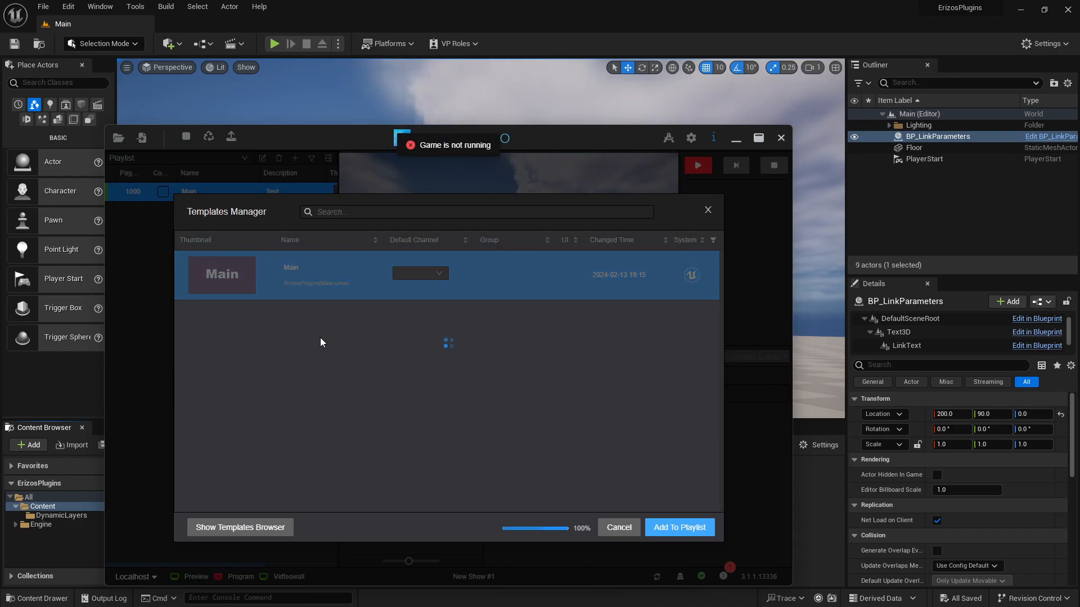
- Run the level in the editor and re-import the Main template in the Templates Manager
left_click(274, 44)
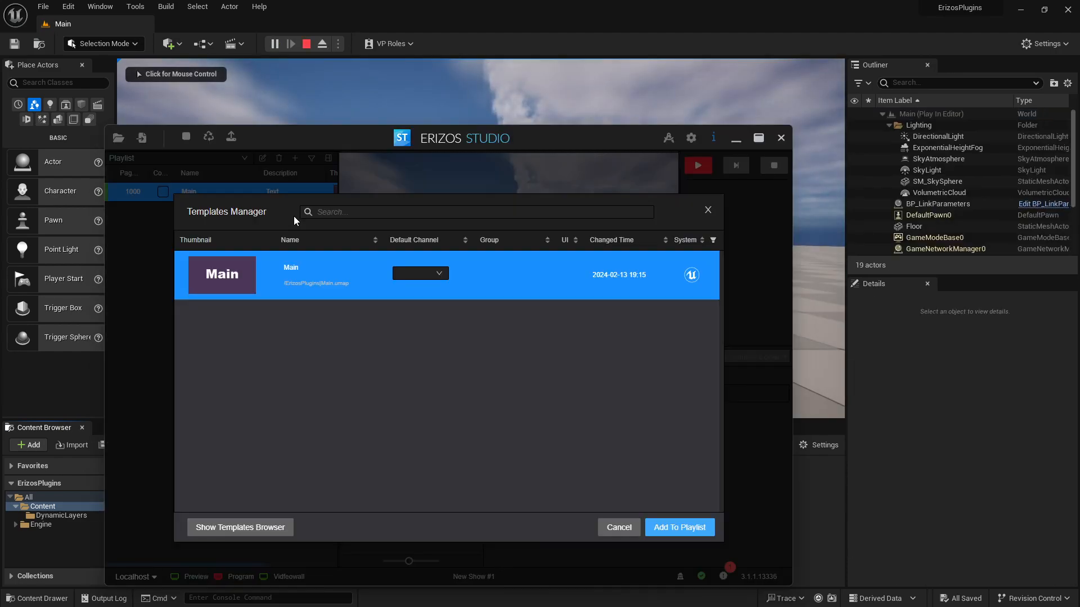
right_click(293, 283)
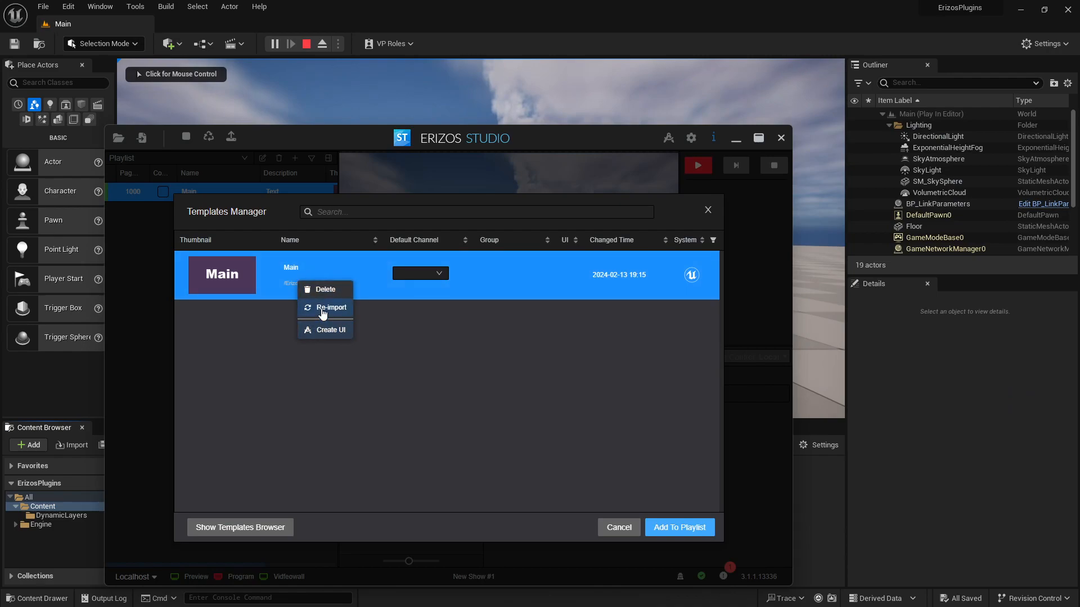
left_click(321, 308)
- Expand the Main template and add its Text With Color layer to the playlist
left_click(184, 277)
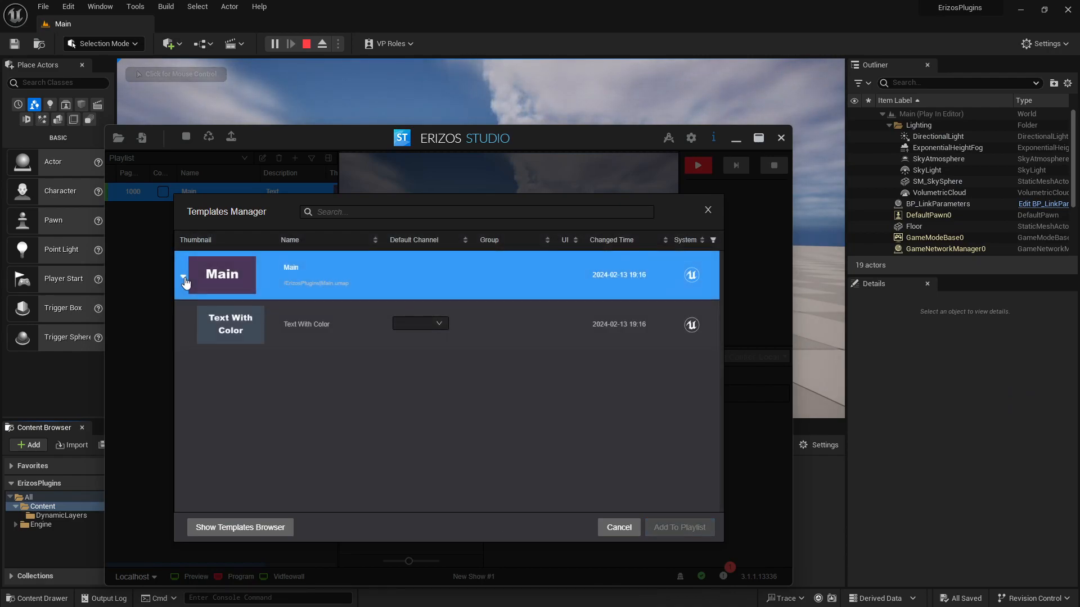
left_click(311, 326)
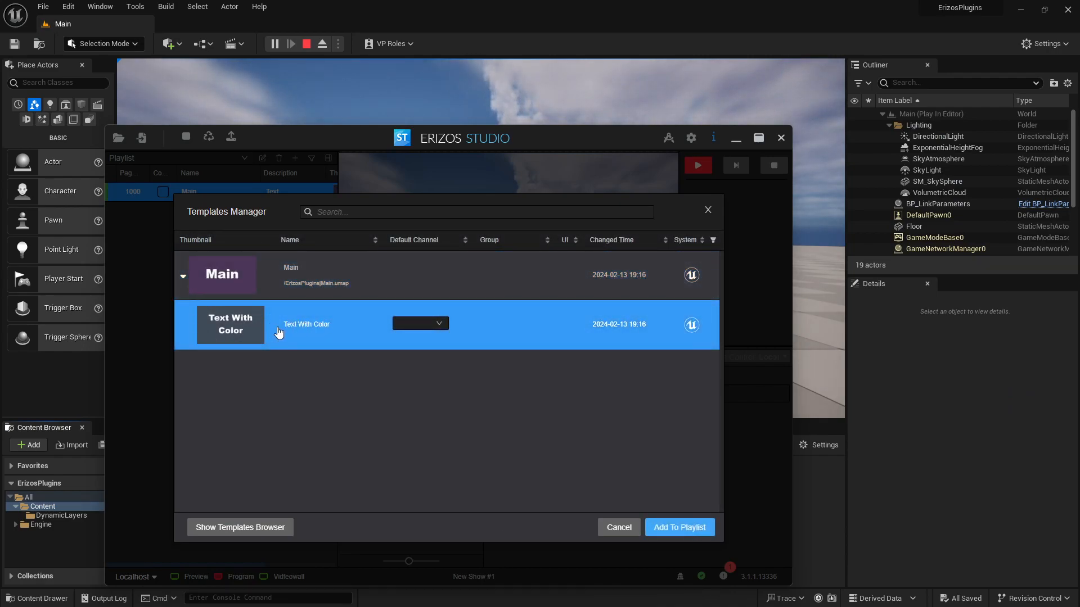
double_click(283, 332)
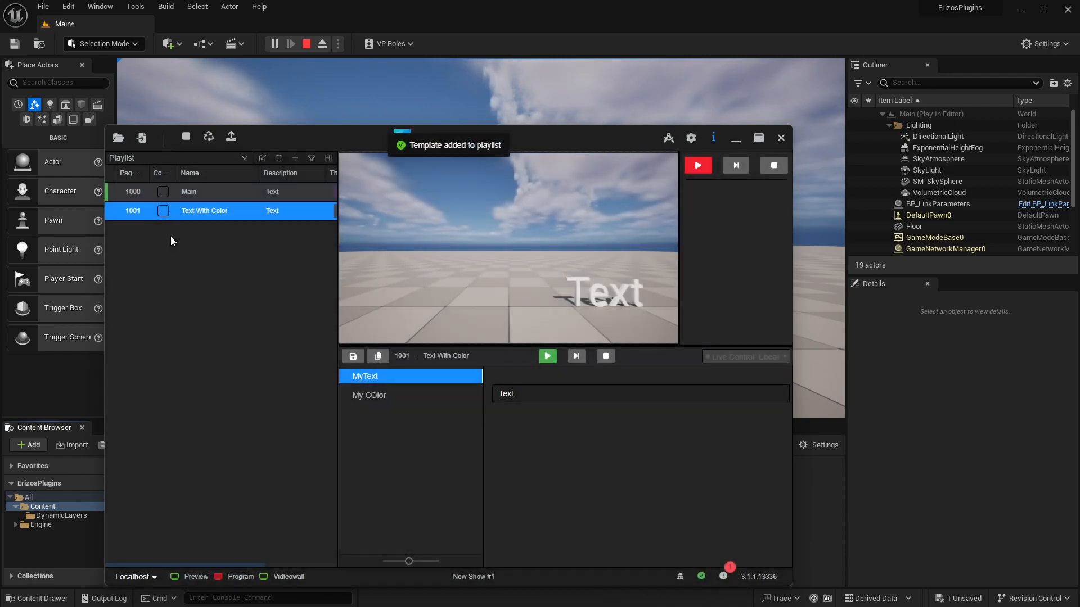
- Review the MyText and My COlor controls of the Text With Color page
left_click(407, 396)
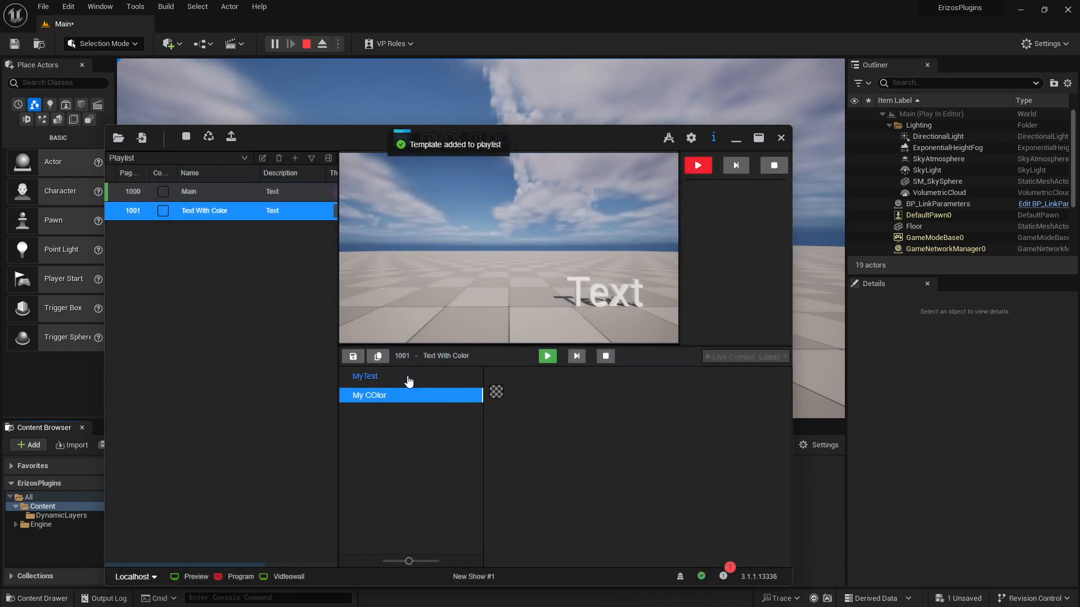
left_click(408, 379)
left_click(419, 396)
left_click(423, 378)
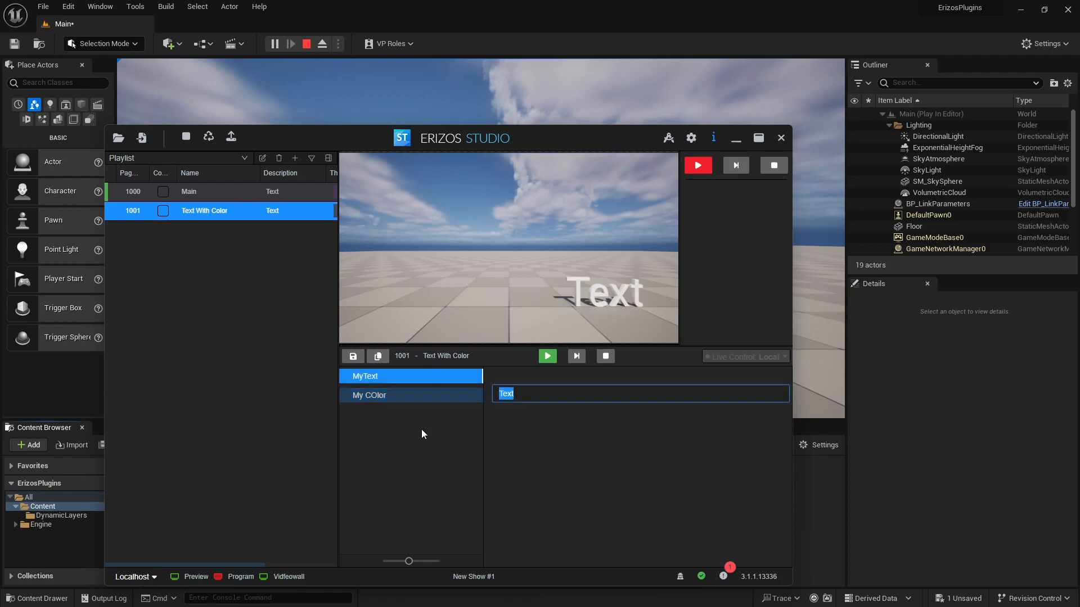
left_click(422, 396)
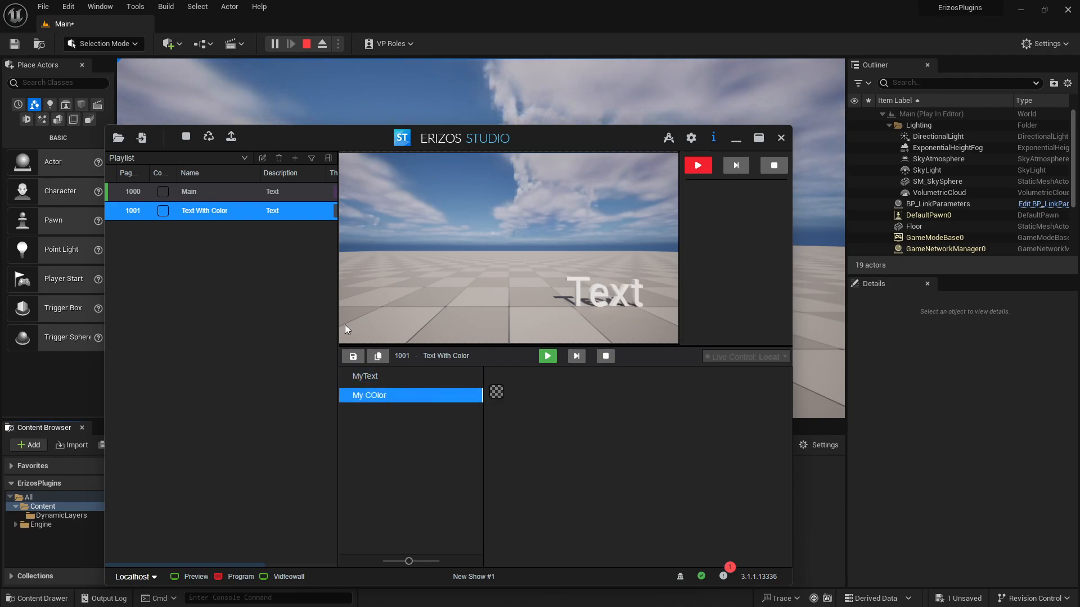
- Stop the running level and create a blueprint class based on DynamicLayerBaseActor, named DynamicBPWithLink
left_click(315, 41)
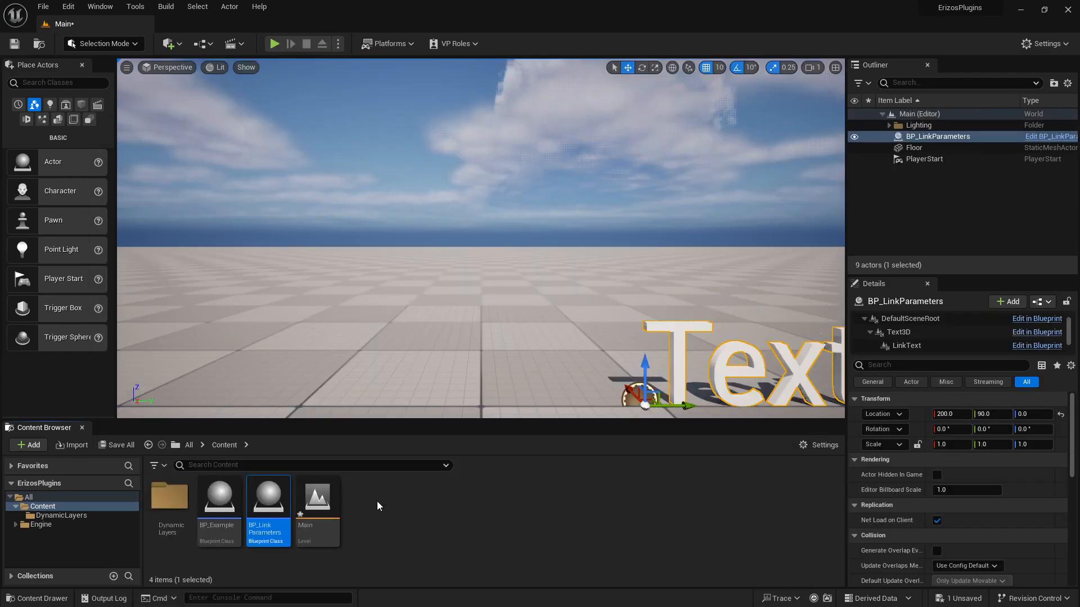
right_click(377, 501)
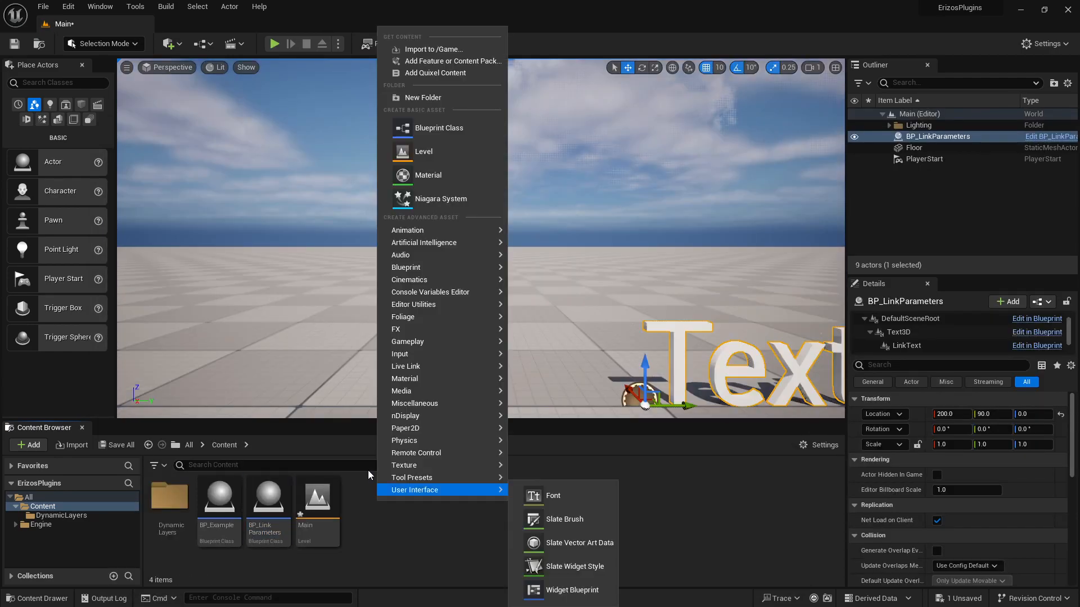
left_click(410, 138)
type("dyn")
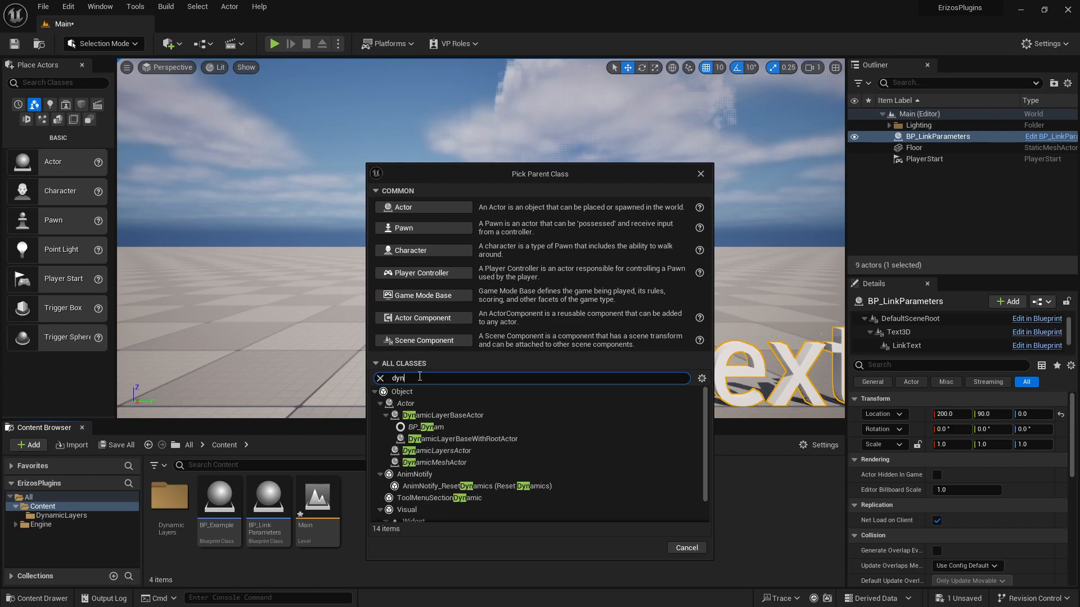
left_click(430, 416)
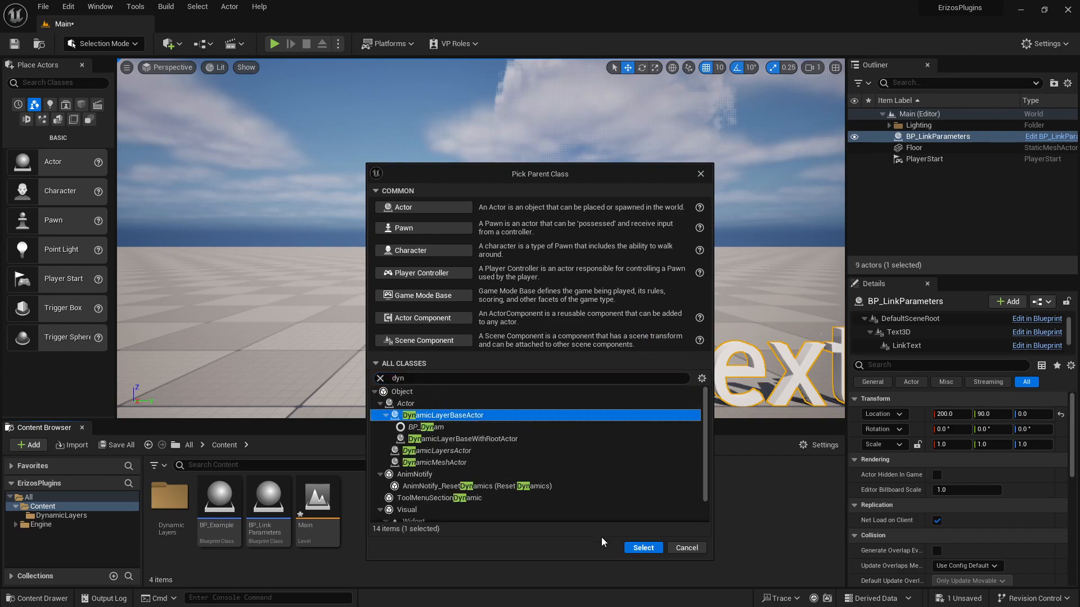
left_click(643, 548)
type("Dy")
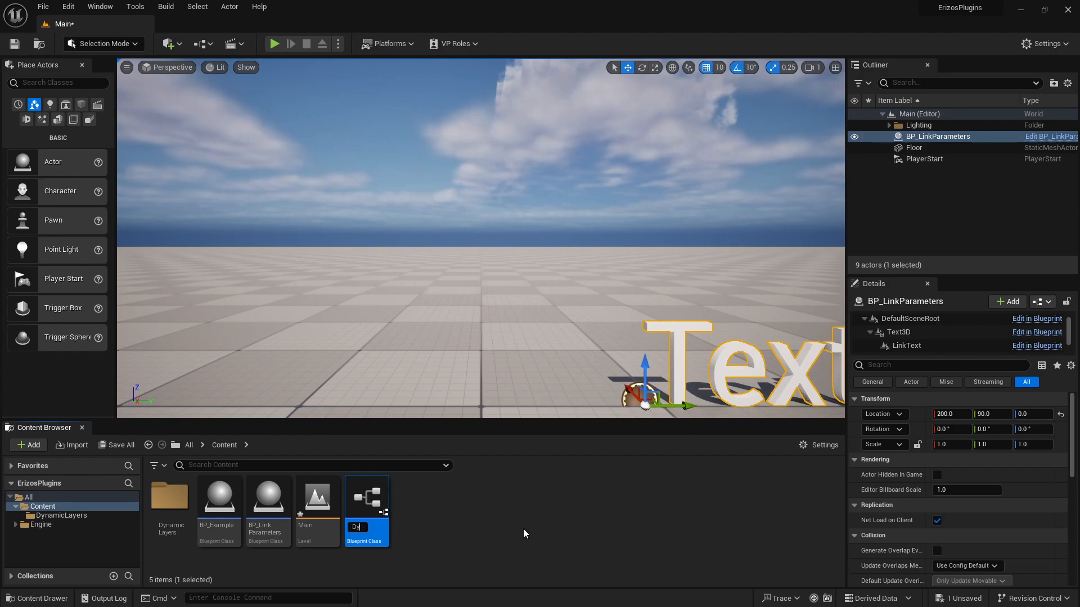
type("namicBPWithLink")
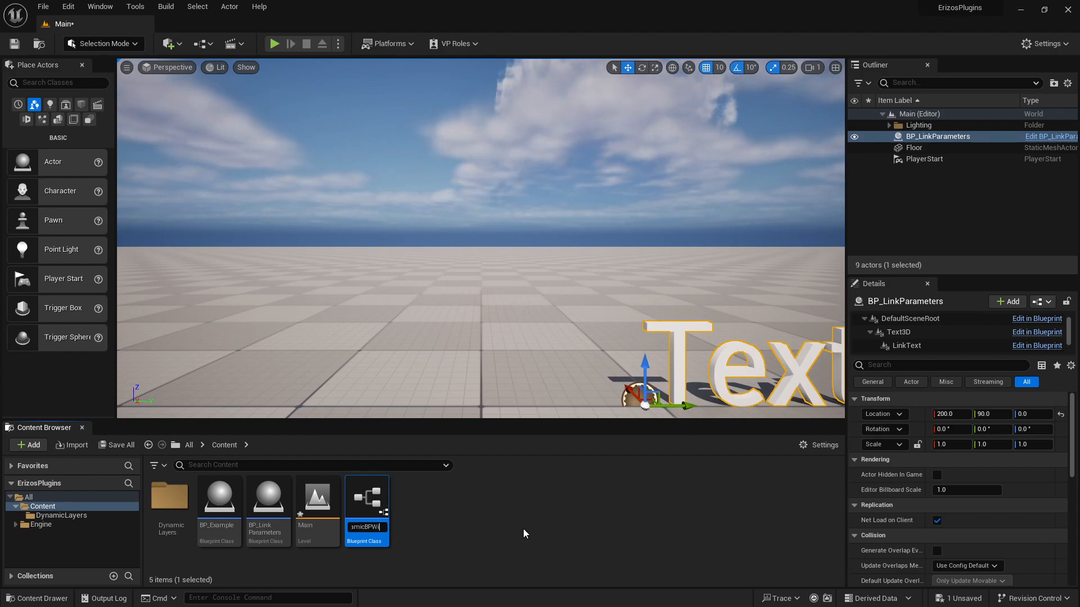
key("Return")
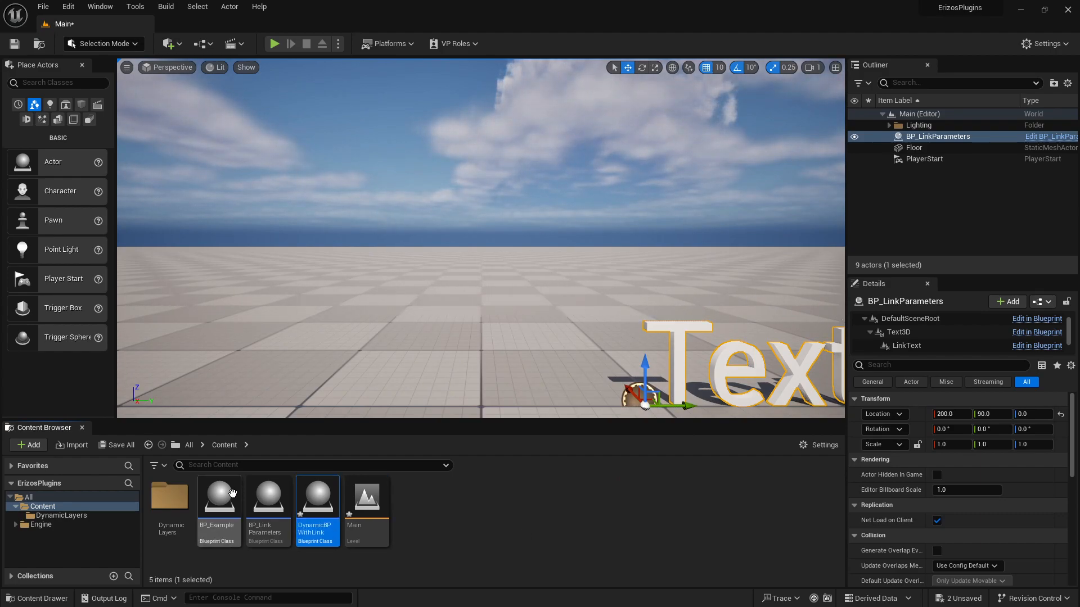
- Open the DynamicBPWithLink blueprint and add a Text3D component
double_click(317, 509)
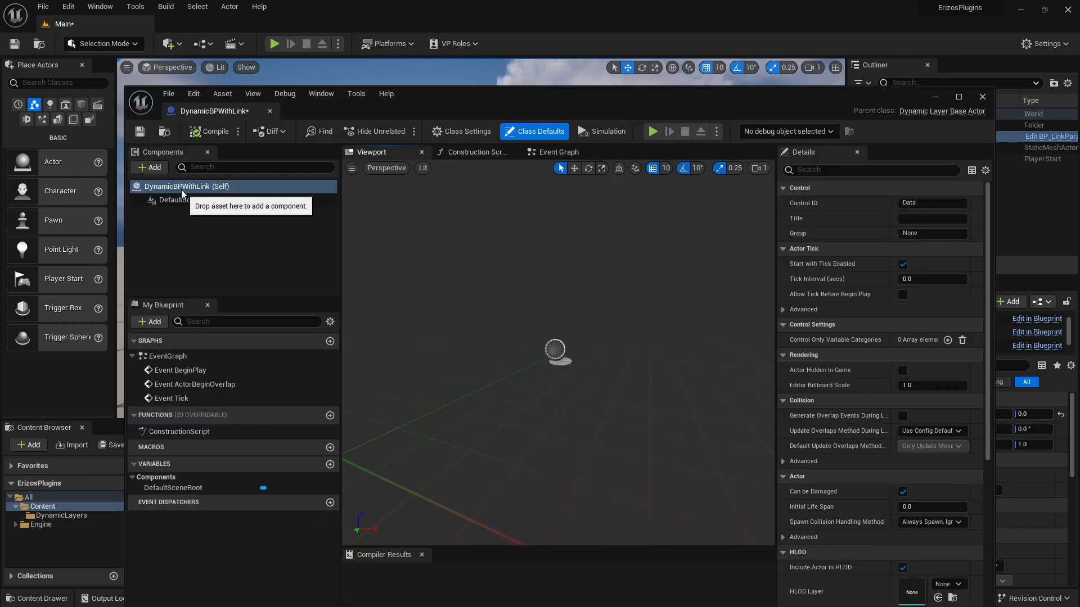
left_click(153, 167)
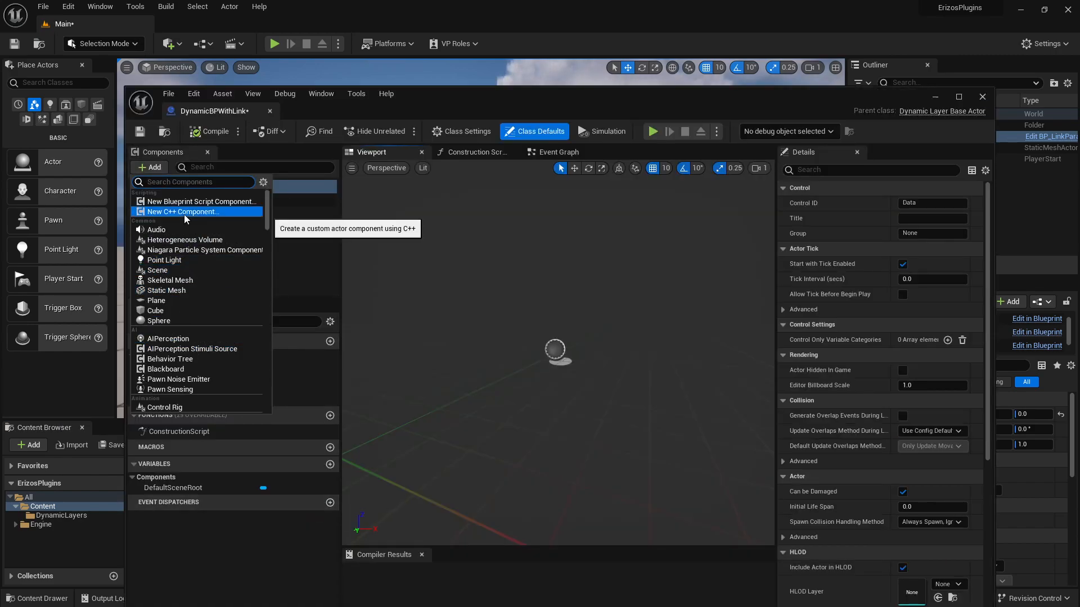
type("te")
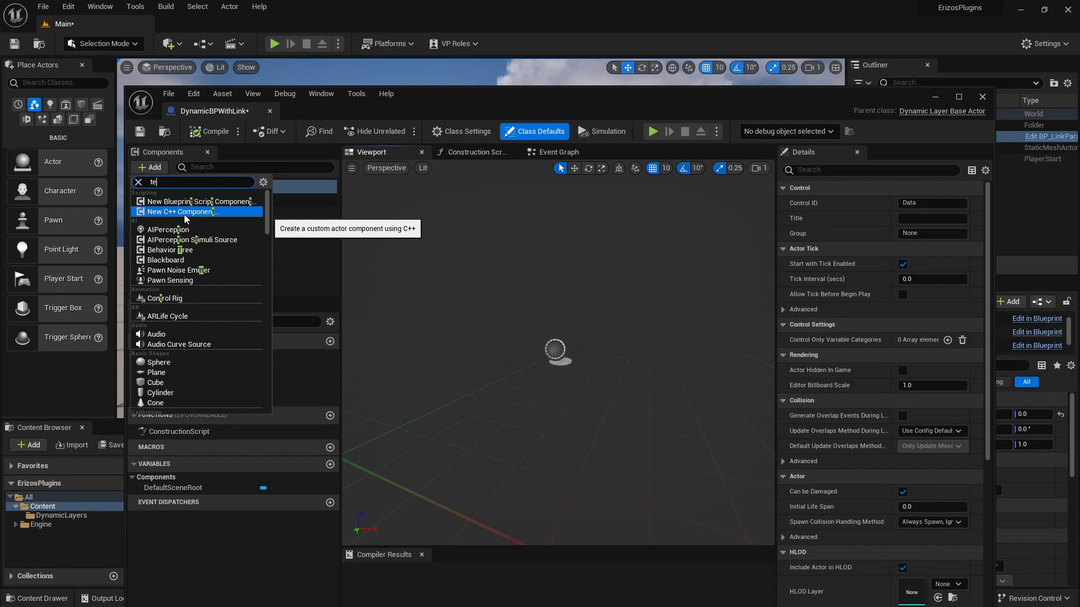
type("xt")
left_click(190, 287)
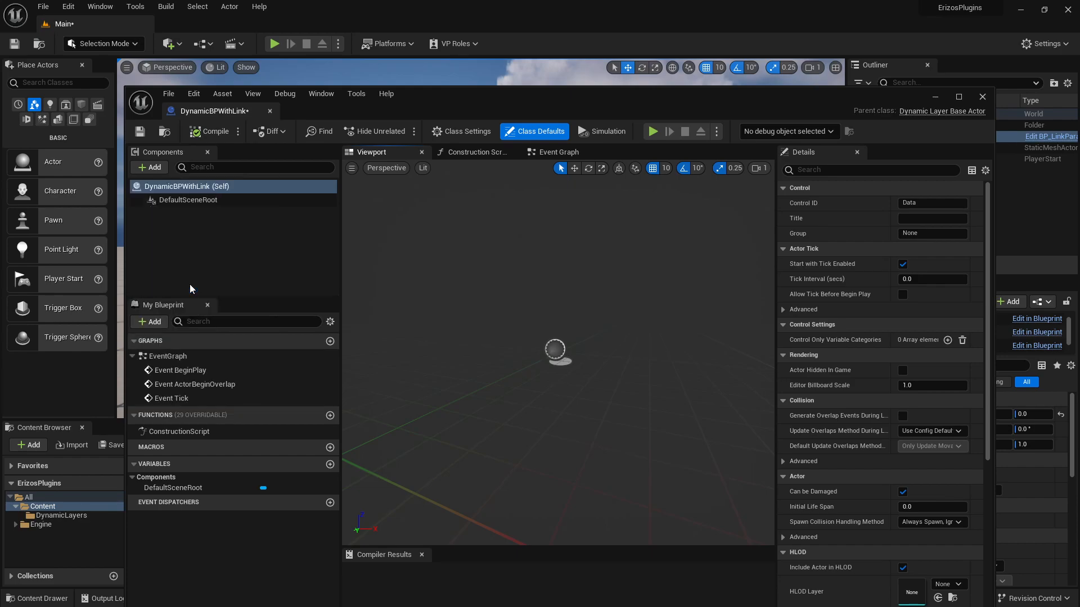
- Add a Link Text component under the Text3D component
left_click(158, 171)
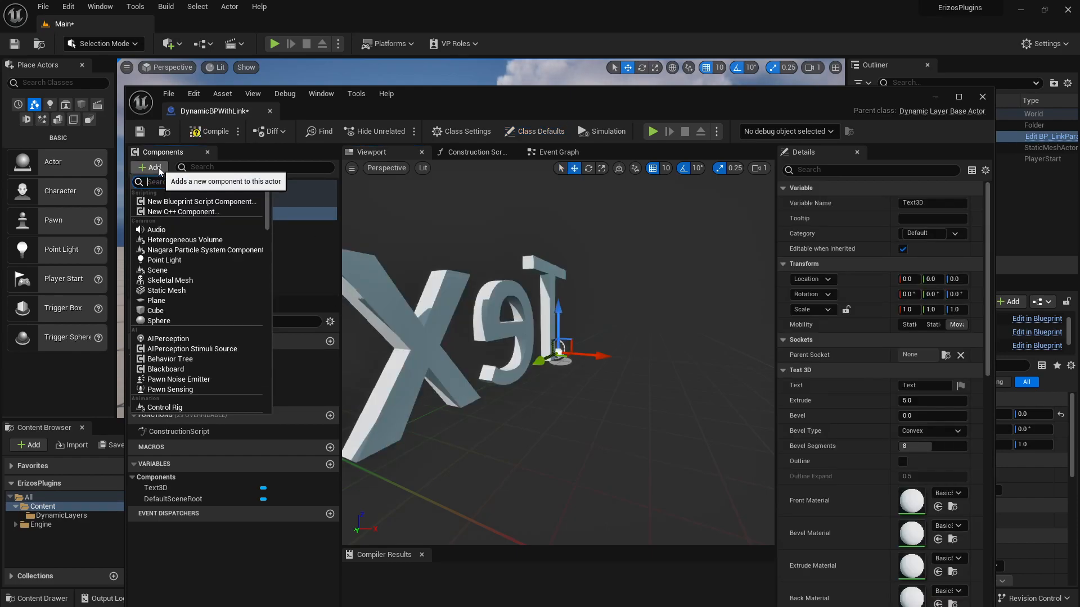
type("link")
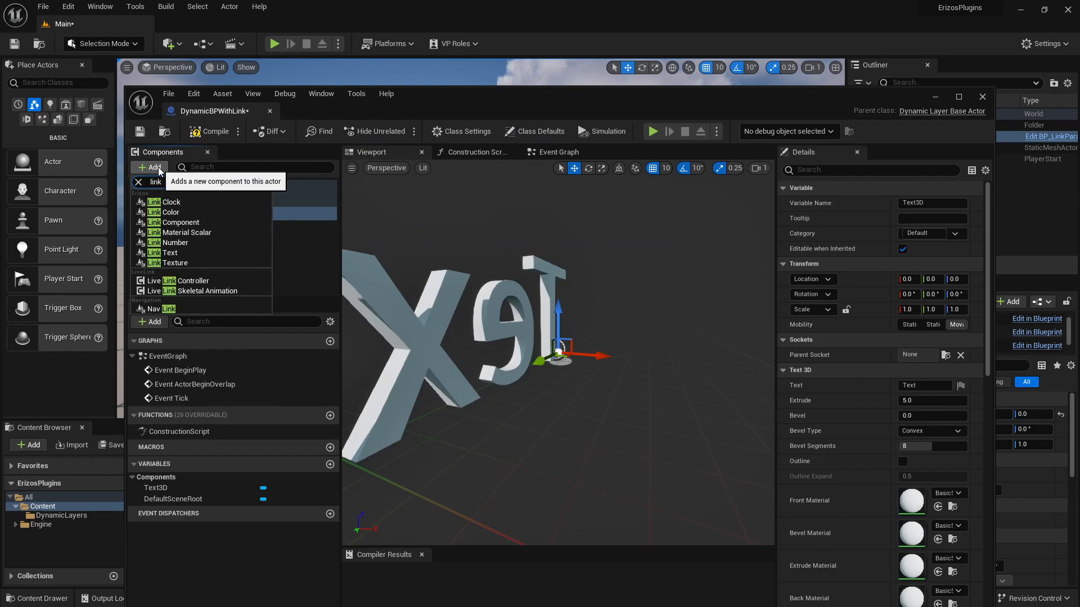
left_click(174, 247)
key("Return")
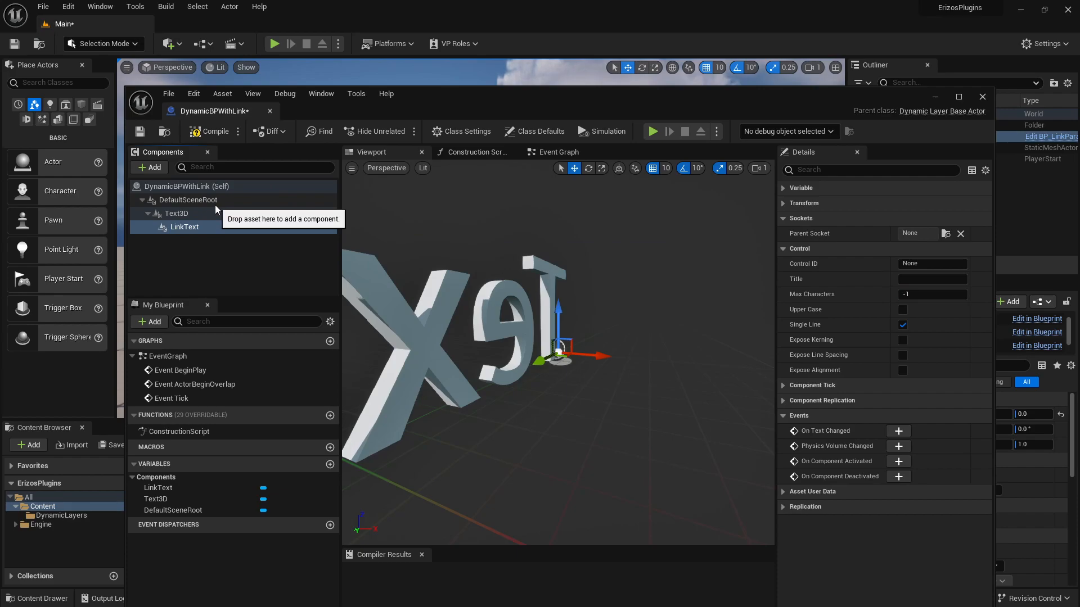
- Compile, save and close DynamicBPWithLink, and move the asset into the DynamicLayers folder
left_click(199, 134)
left_click(140, 131)
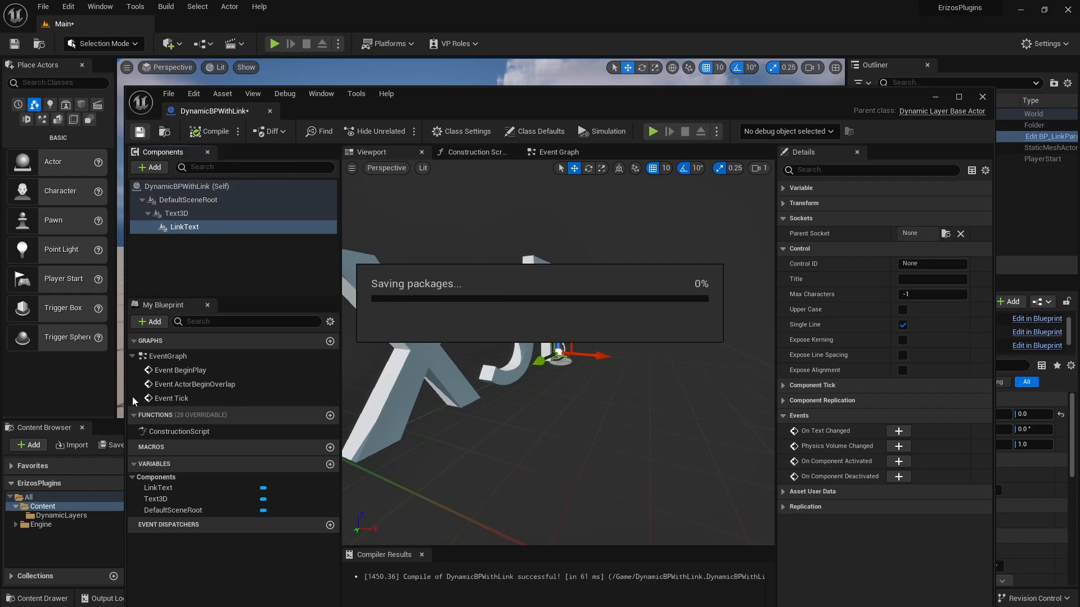
left_click(982, 97)
left_click_drag(318, 508, 72, 517)
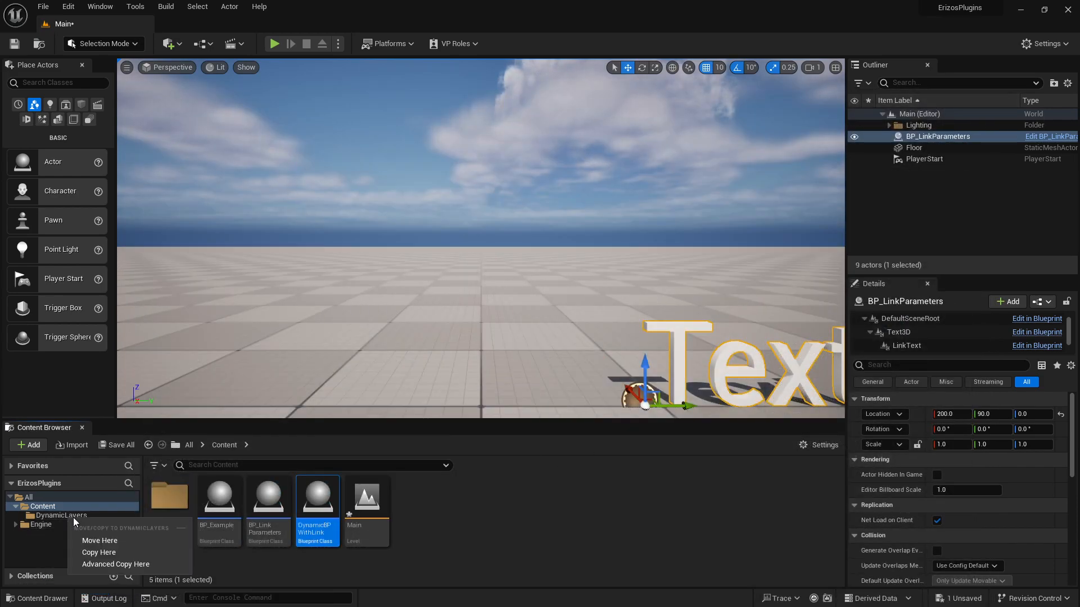
left_click(100, 541)
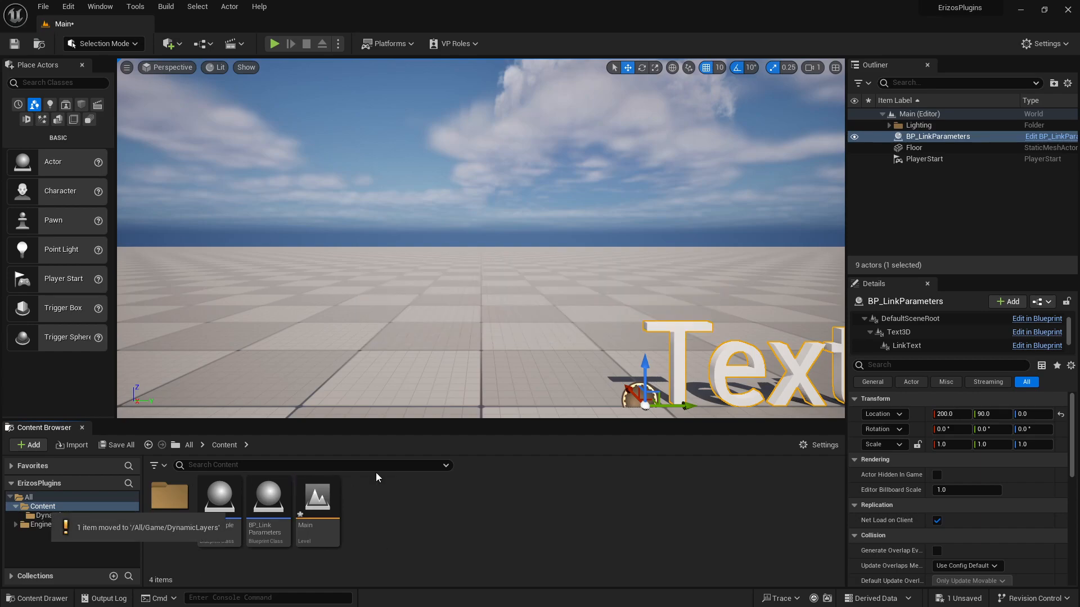
- Find the Dynamic Layers Actor among the placeable actors and place it on the floor of the level
left_click(47, 86)
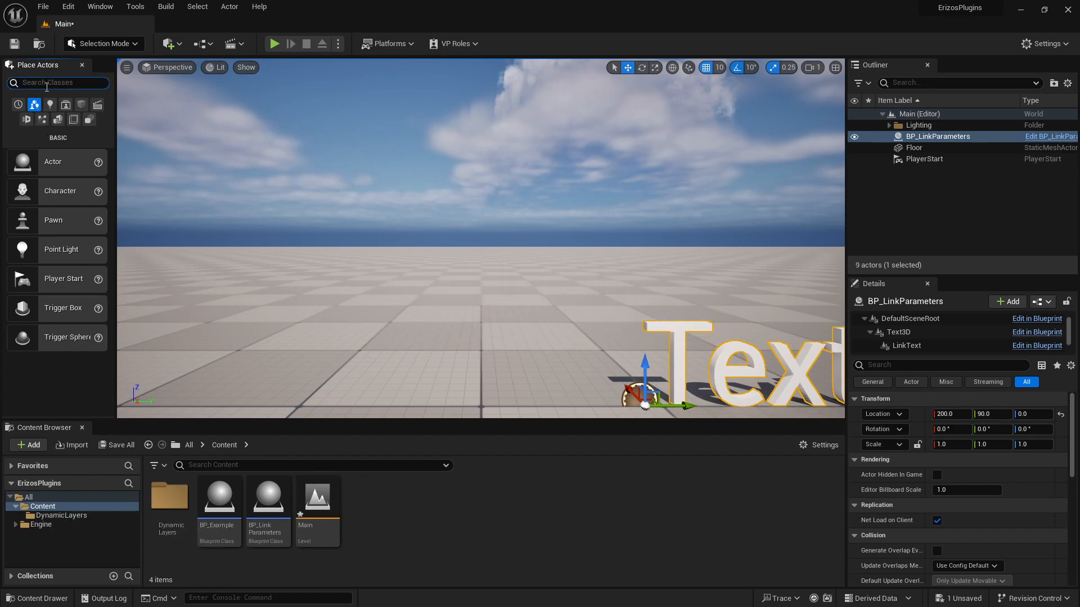
type("dynamic")
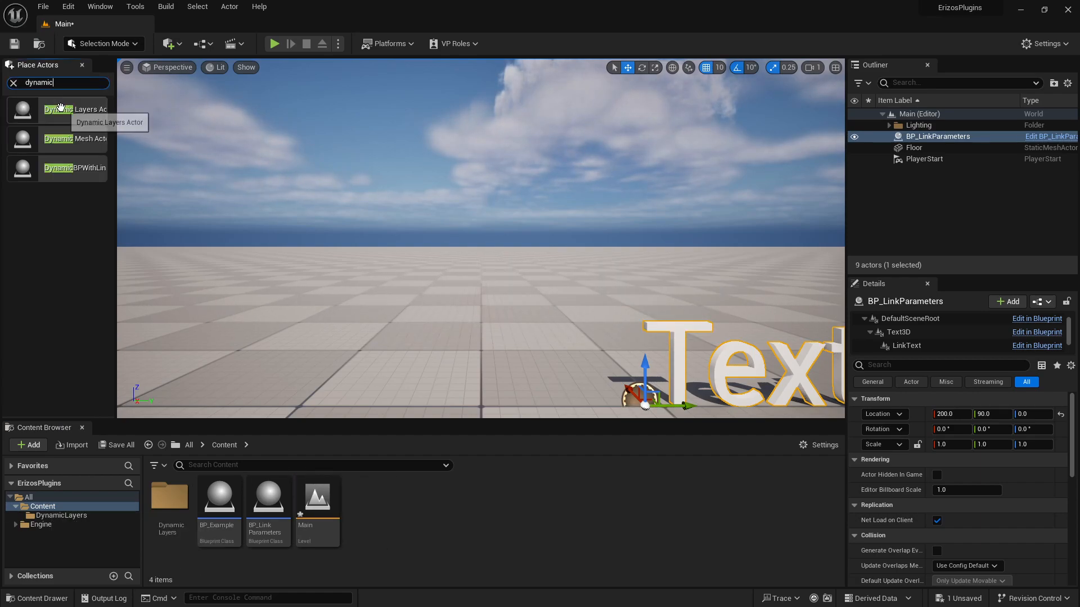
left_click_drag(84, 111, 402, 344)
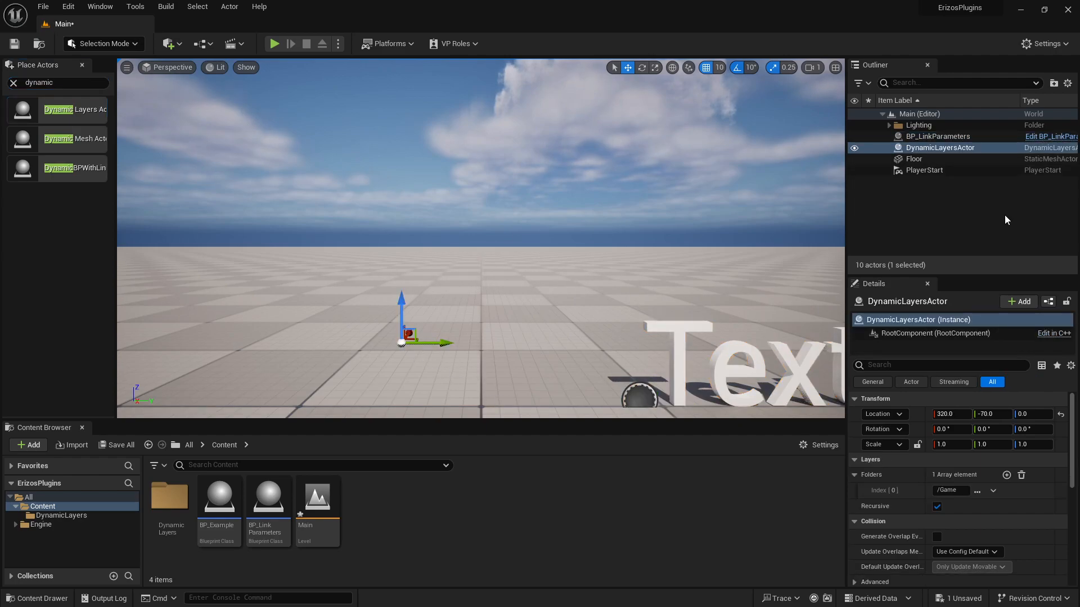
- Set the DynamicLayersActor's first Layers folder to /Game/DynamicLayers and save the level
left_click(974, 491)
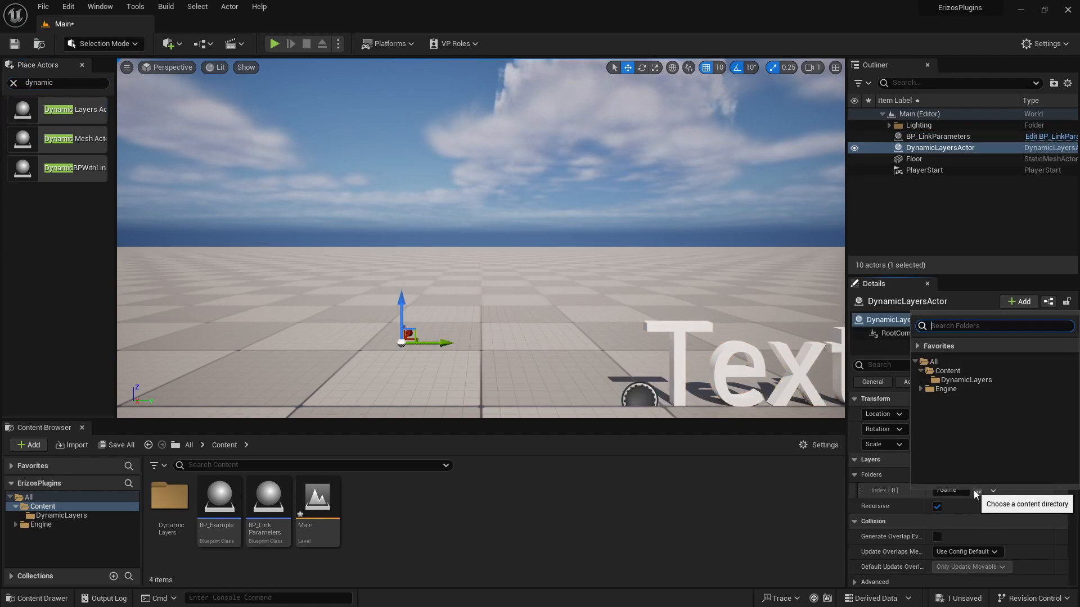
left_click(973, 385)
left_click(972, 383)
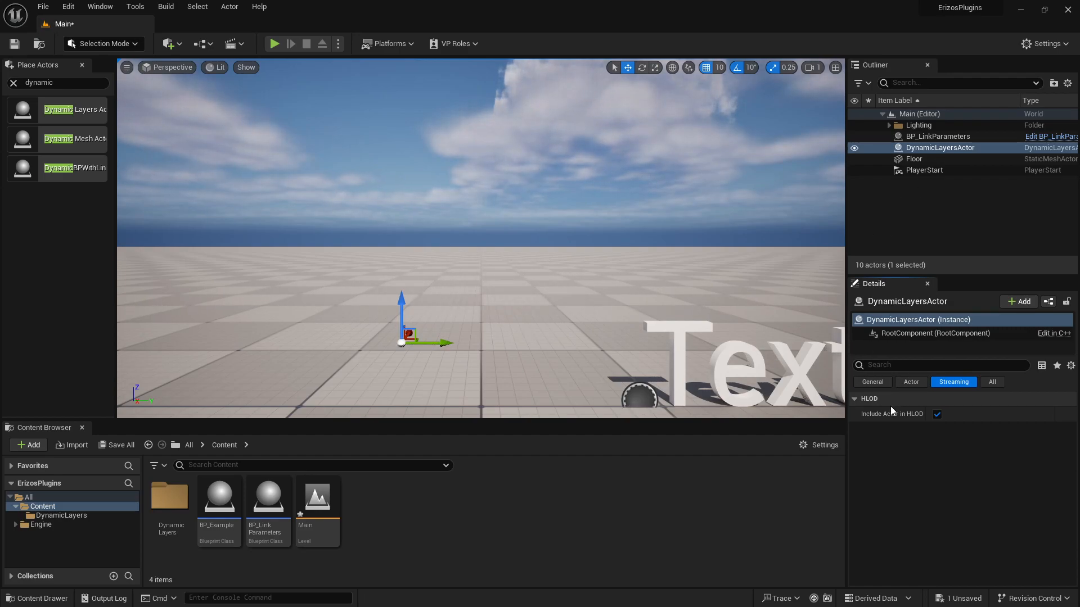
left_click(993, 383)
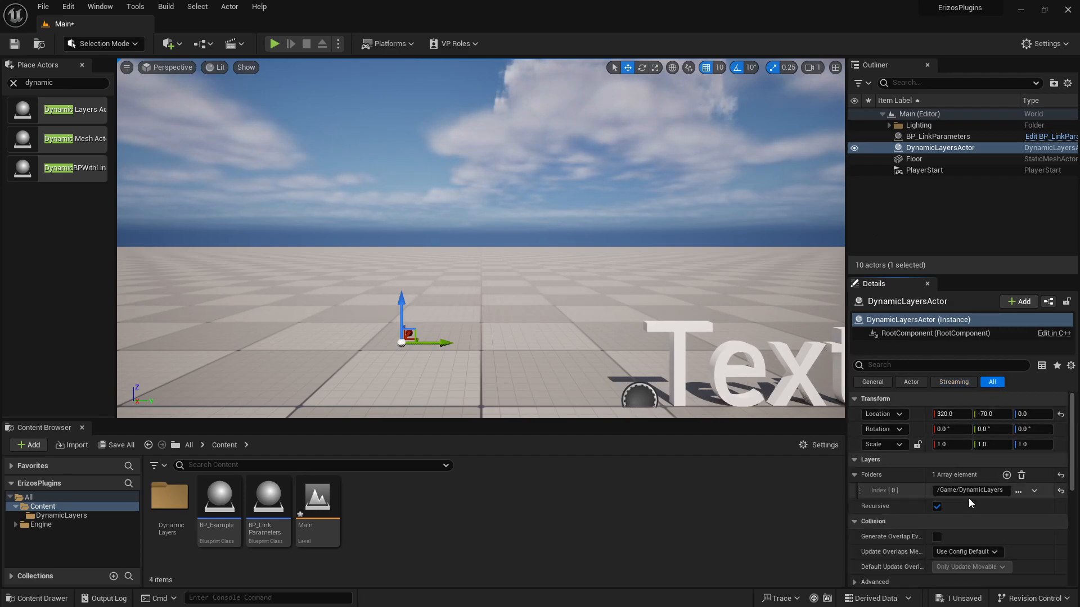
left_click(14, 43)
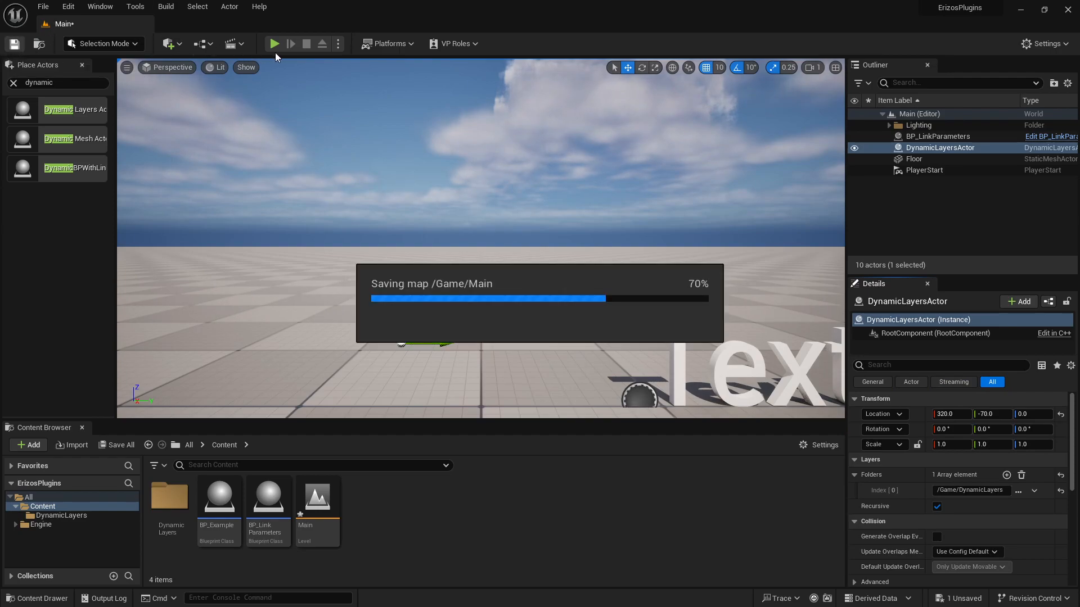
- Run the level, switch to Erizos Studio and re-import the Main template in the Templates Manager
left_click(275, 45)
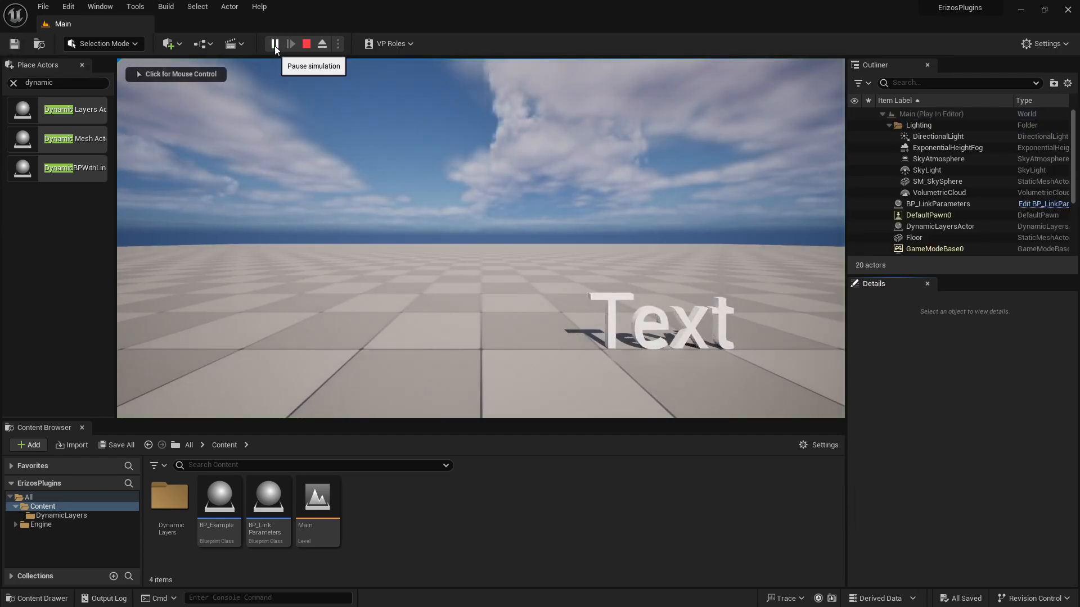
key("alt+Tab")
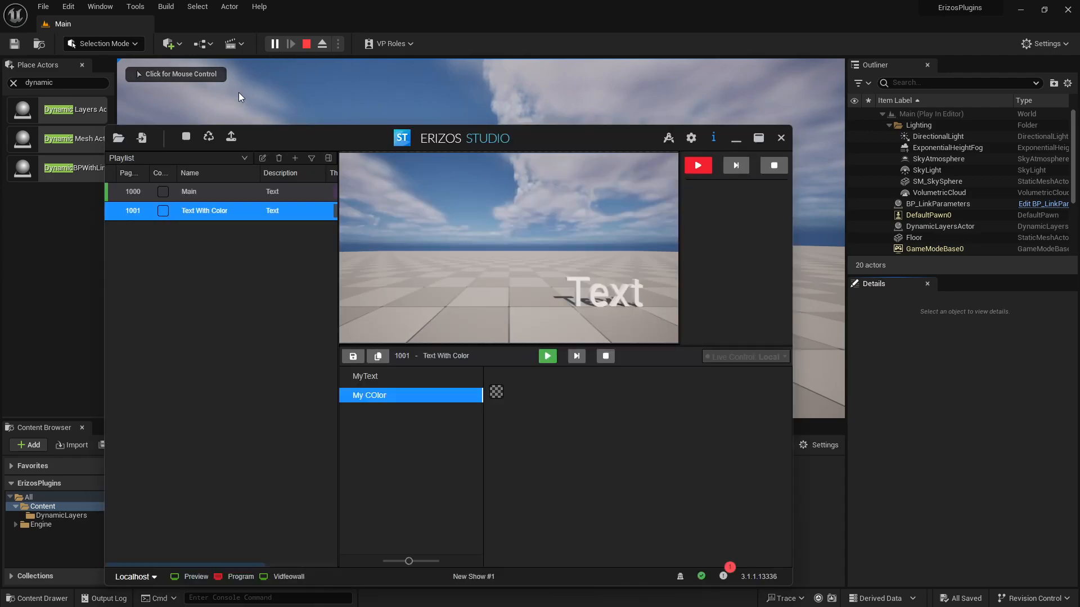
left_click(145, 140)
right_click(332, 286)
left_click(366, 309)
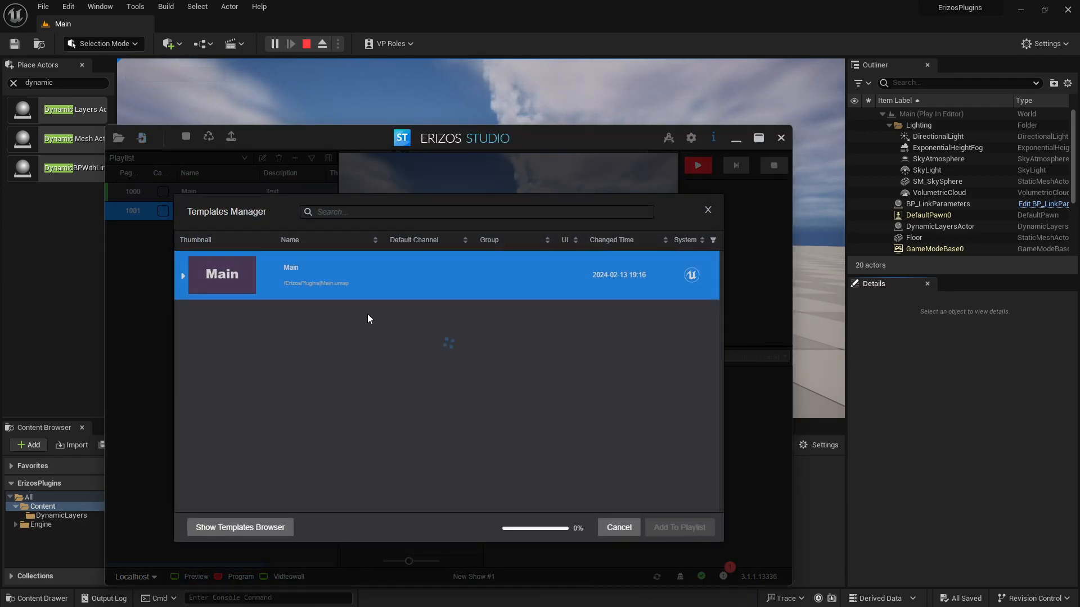
- Expand the Main template, add its DynamicBPWithLink layer to the playlist and select the new page
left_click(183, 275)
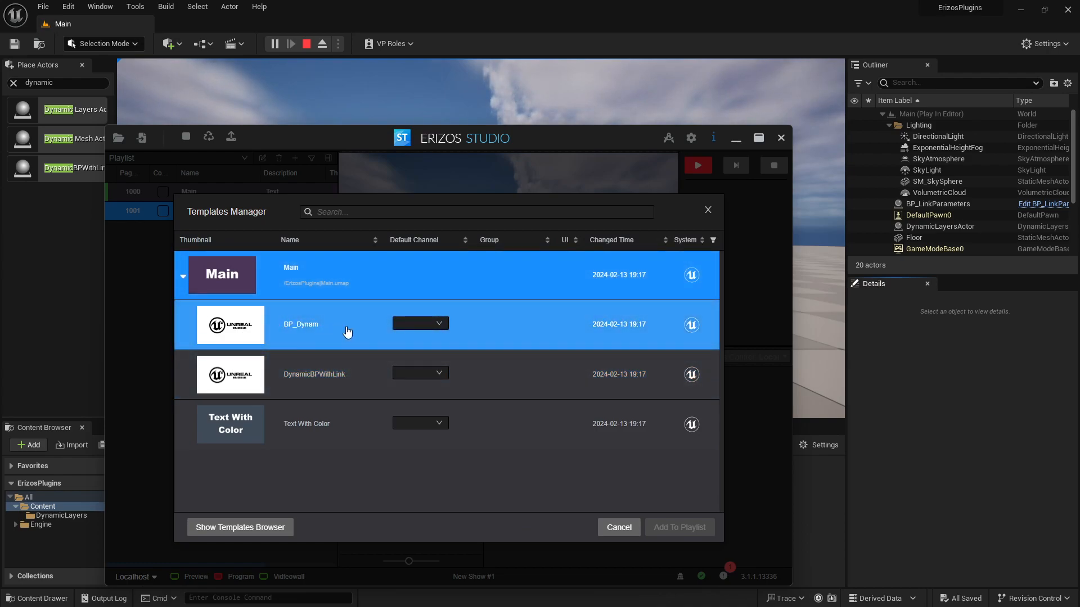
left_click(299, 374)
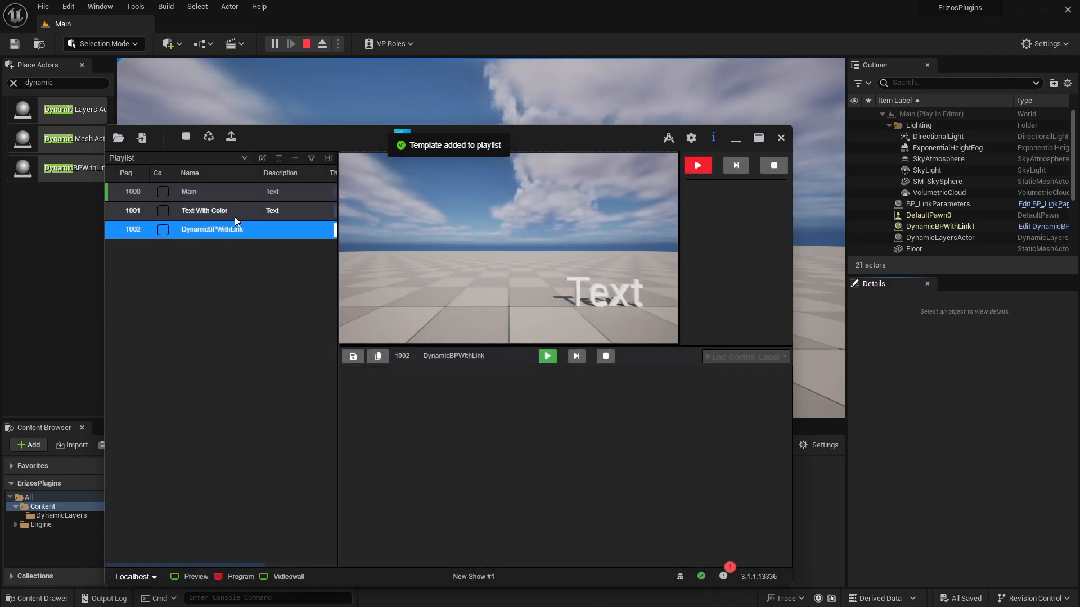
left_click(235, 218)
left_click(238, 234)
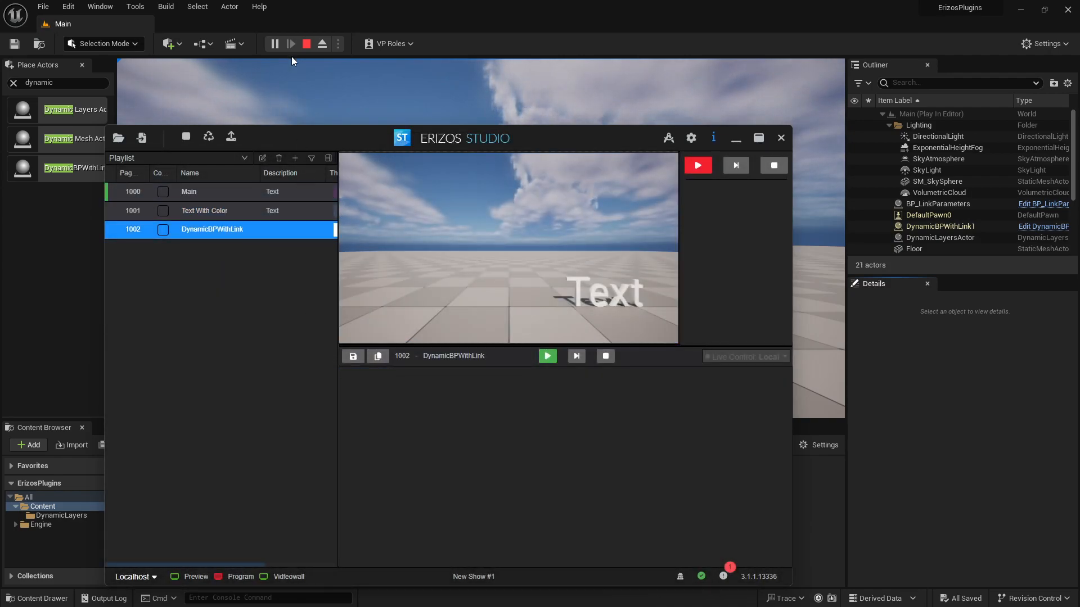
- Stop the running level and open the DynamicBPWithLink blueprint from the DynamicLayers folder
left_click(307, 44)
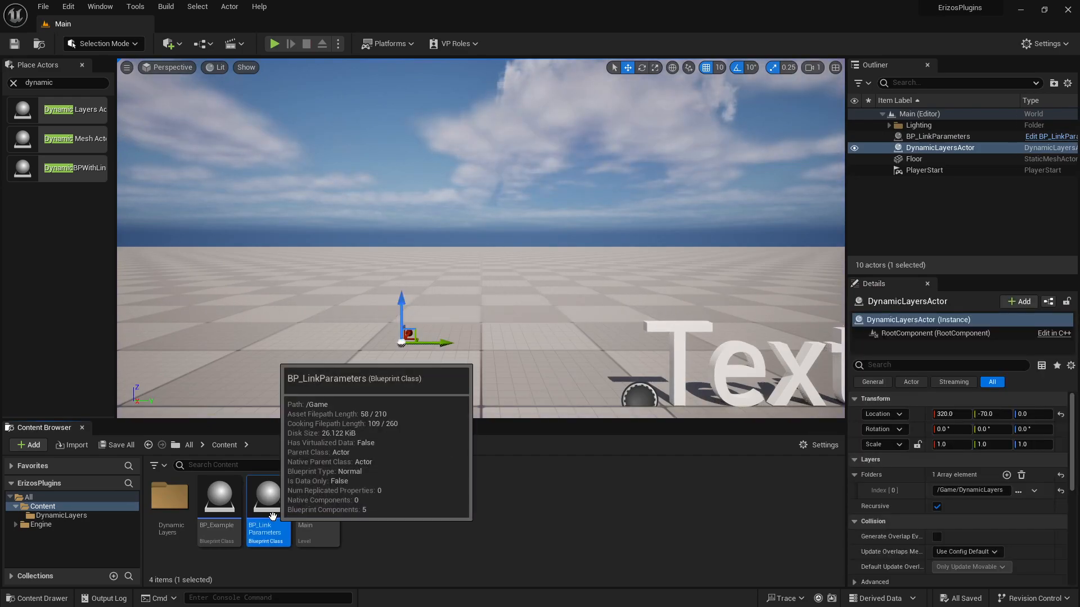
double_click(272, 516)
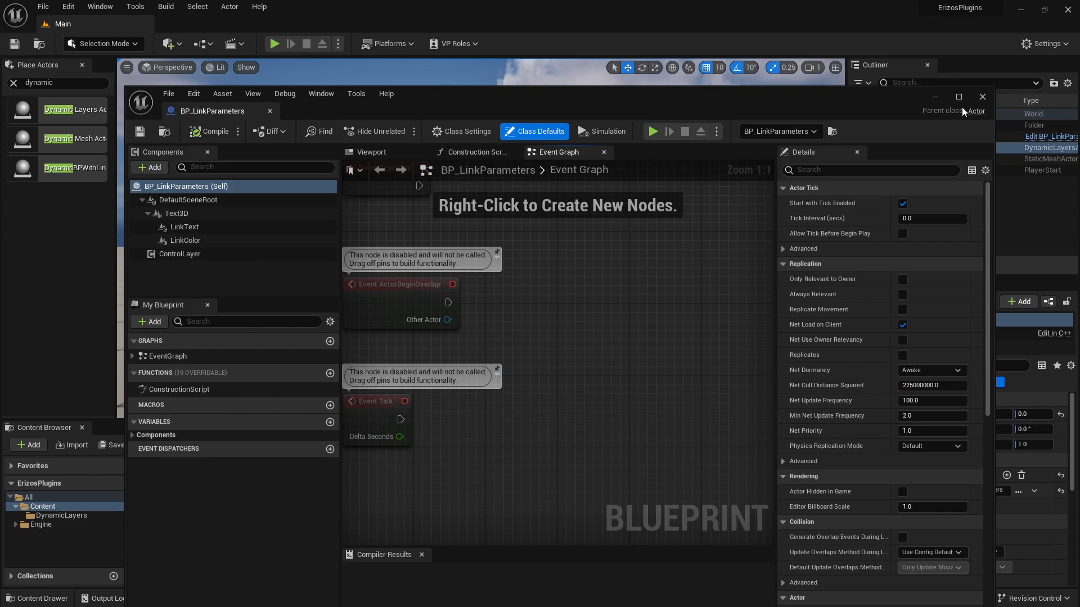
left_click(982, 97)
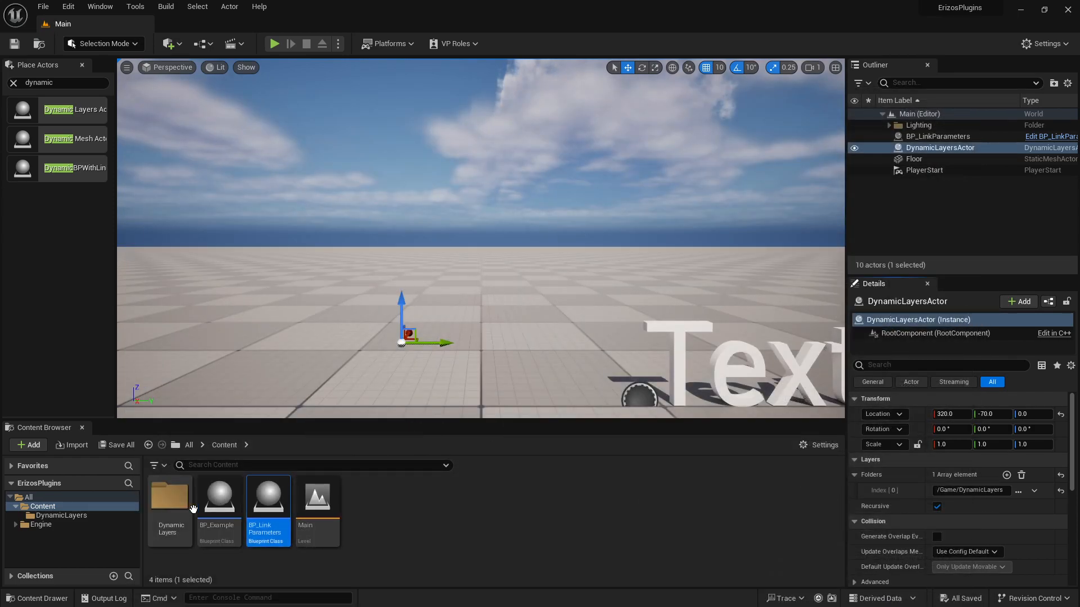
left_click(66, 515)
double_click(214, 502)
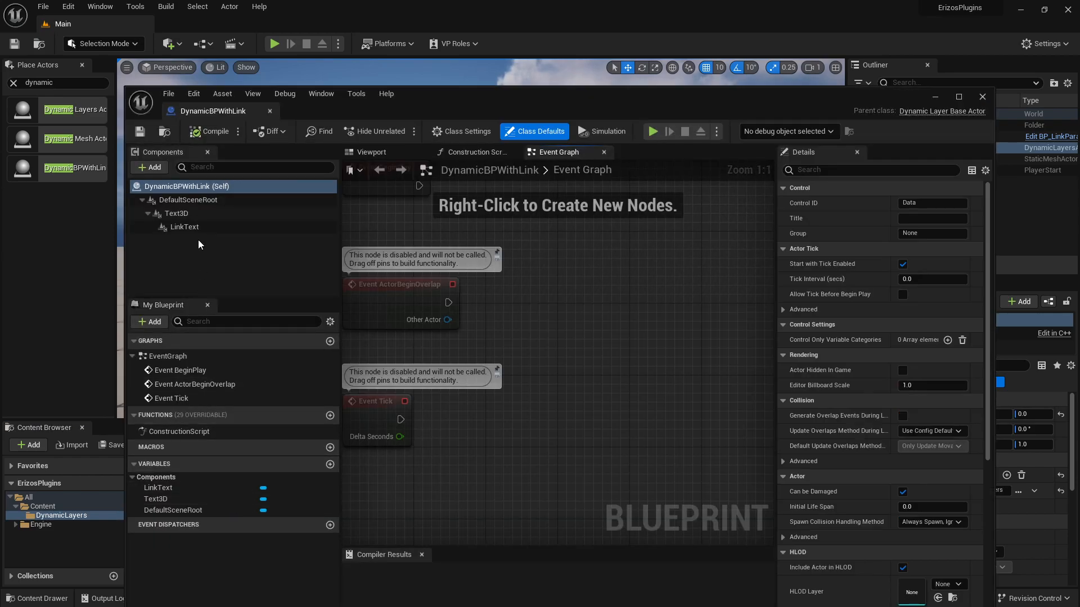
- Set the LinkText component's Control ID to 005 and save the DynamicBPWithLink blueprint
left_click(186, 227)
left_click(917, 264)
type("005")
key("Tab")
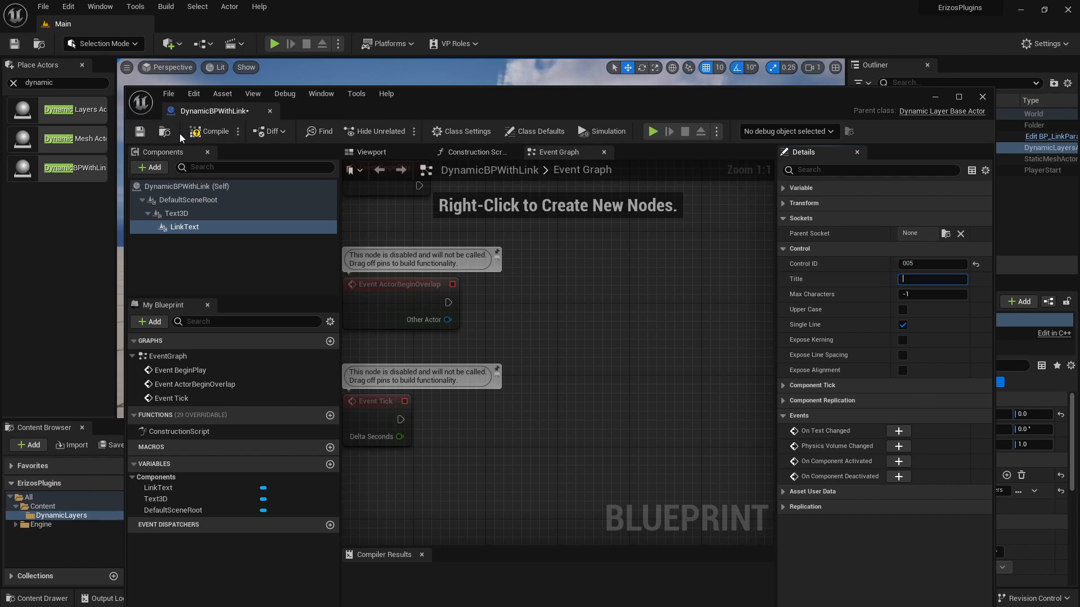
left_click(140, 131)
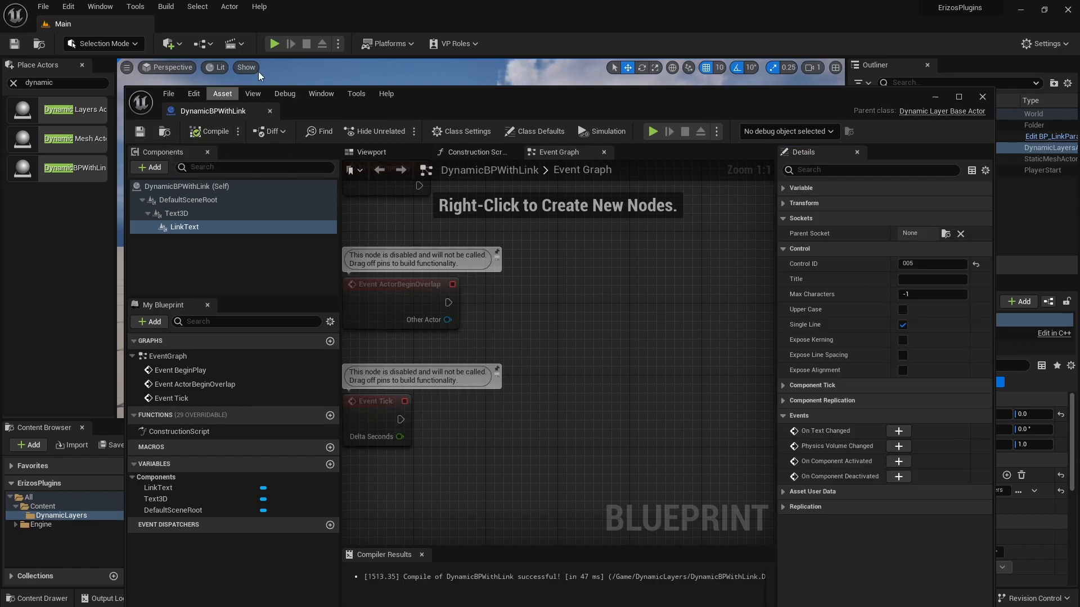
- Run the level, reimport the DynamicBPWithLink page in Erizos Studio and select its text field for editing
left_click(274, 43)
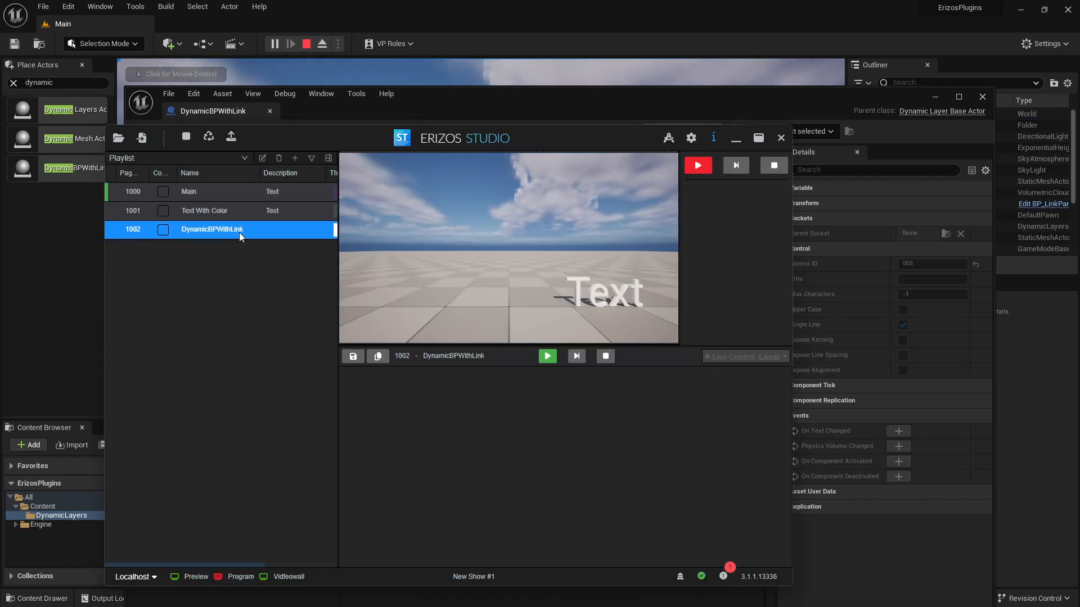
right_click(172, 230)
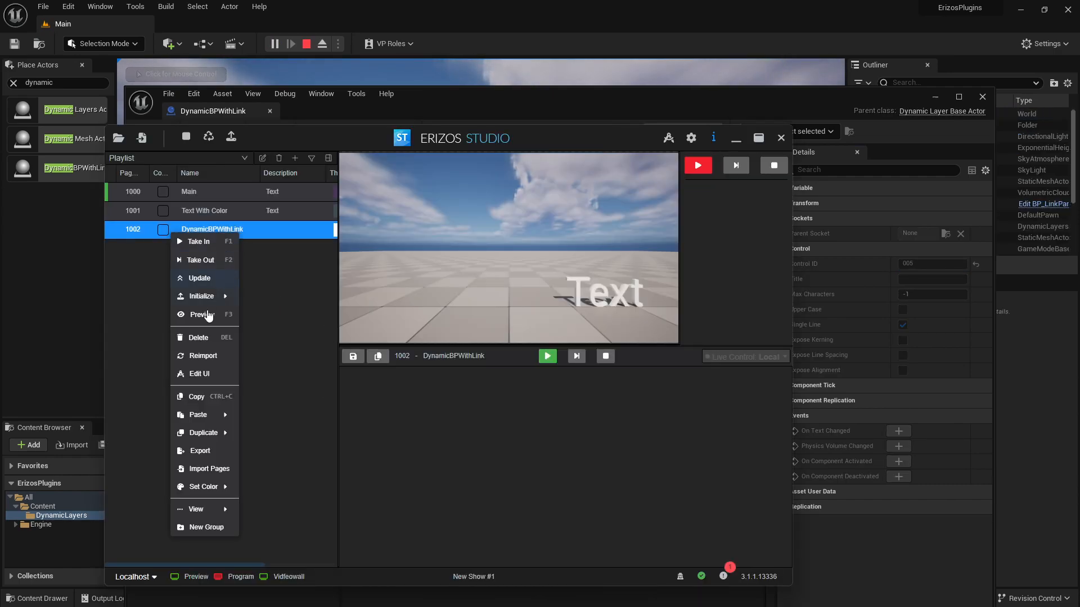
left_click(201, 355)
left_click(387, 399)
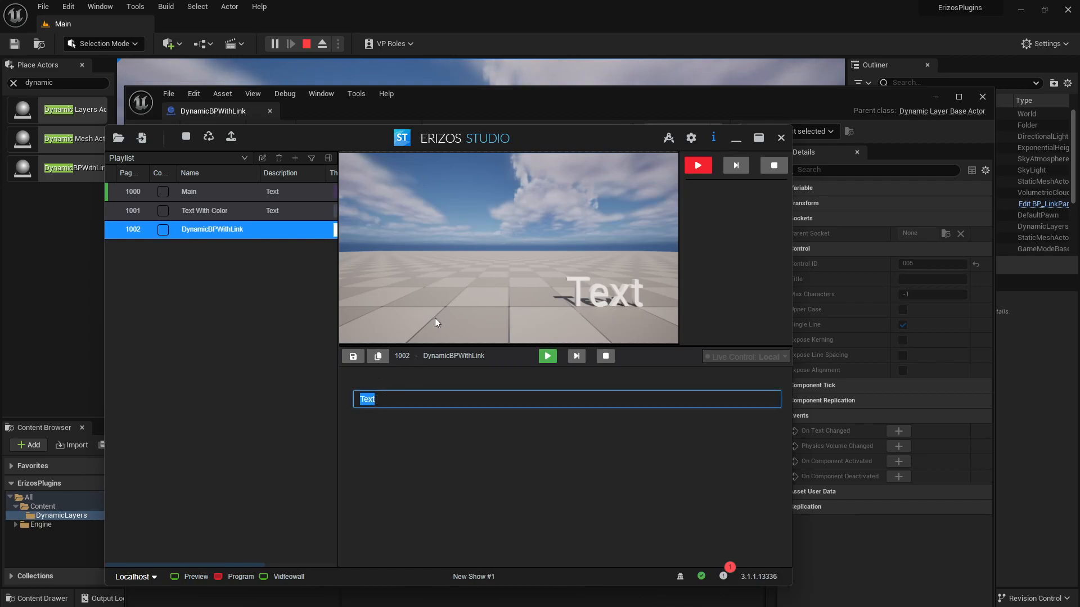
- Return to the DynamicBPWithLink blueprint window, reposition it over the level editor and stop the running level
left_click_drag(518, 108, 555, 162)
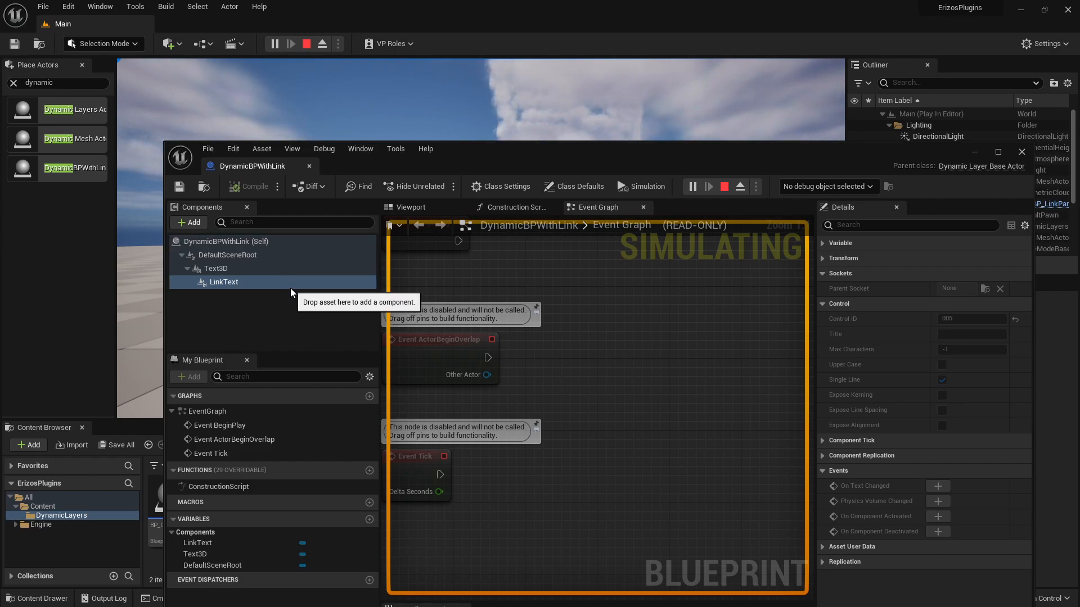
left_click_drag(478, 159, 421, 159)
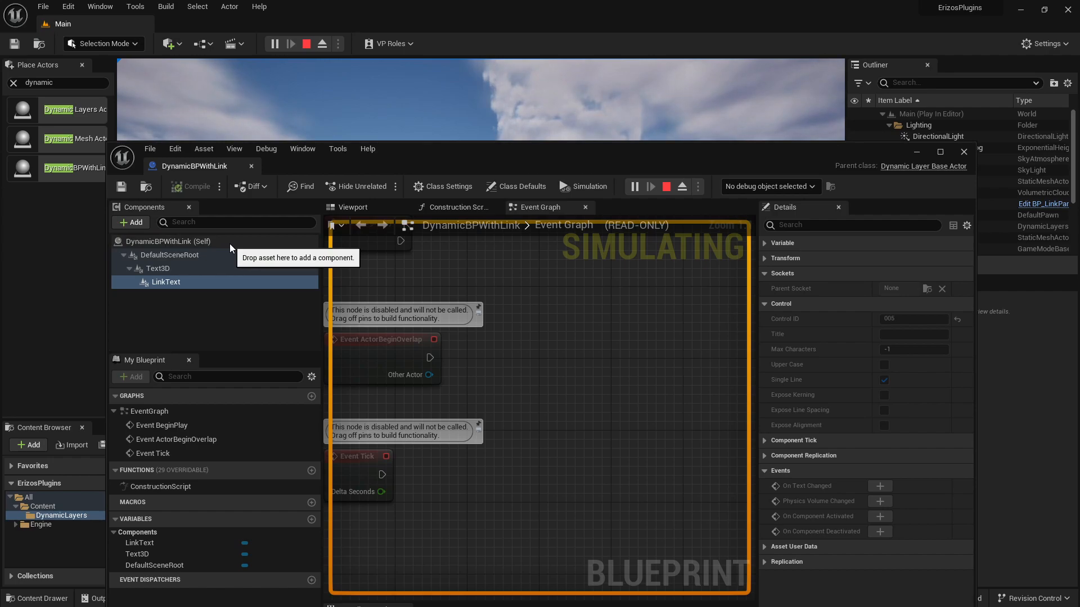
left_click(307, 44)
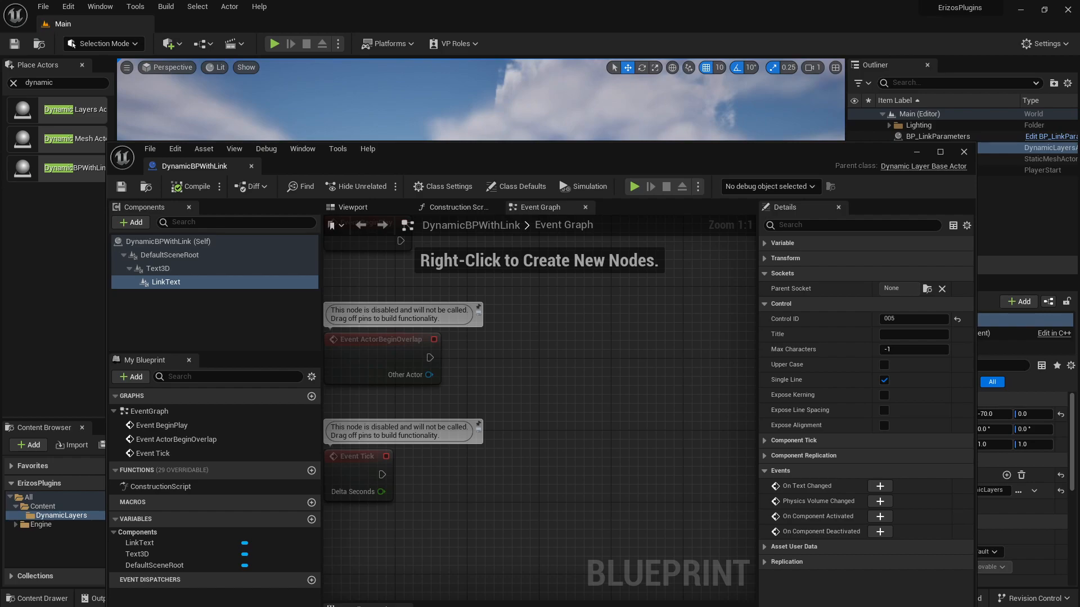